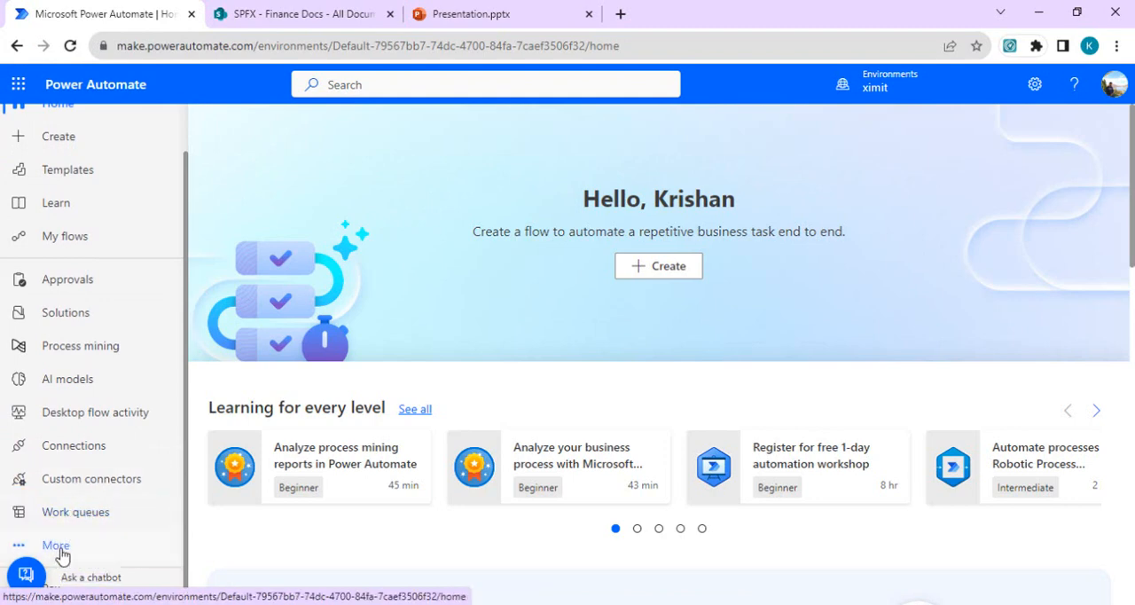
Step: Go to the work queues page and start a new work queue named FinanceSaleQueue
{"action": "left_click", "coordinate": [57, 546]}
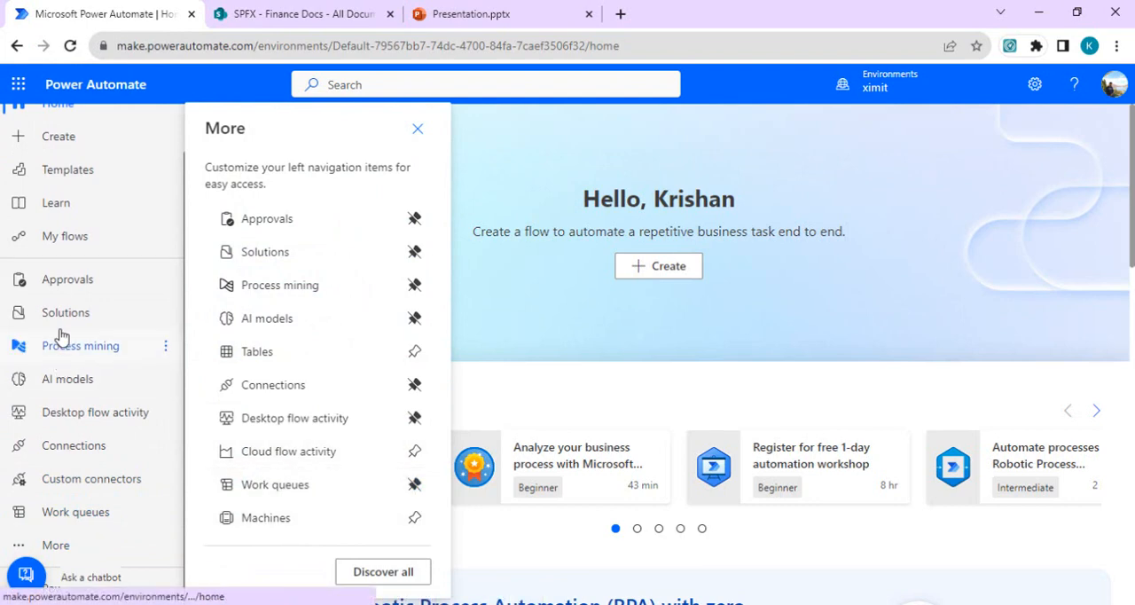
{"action": "left_click", "coordinate": [80, 513]}
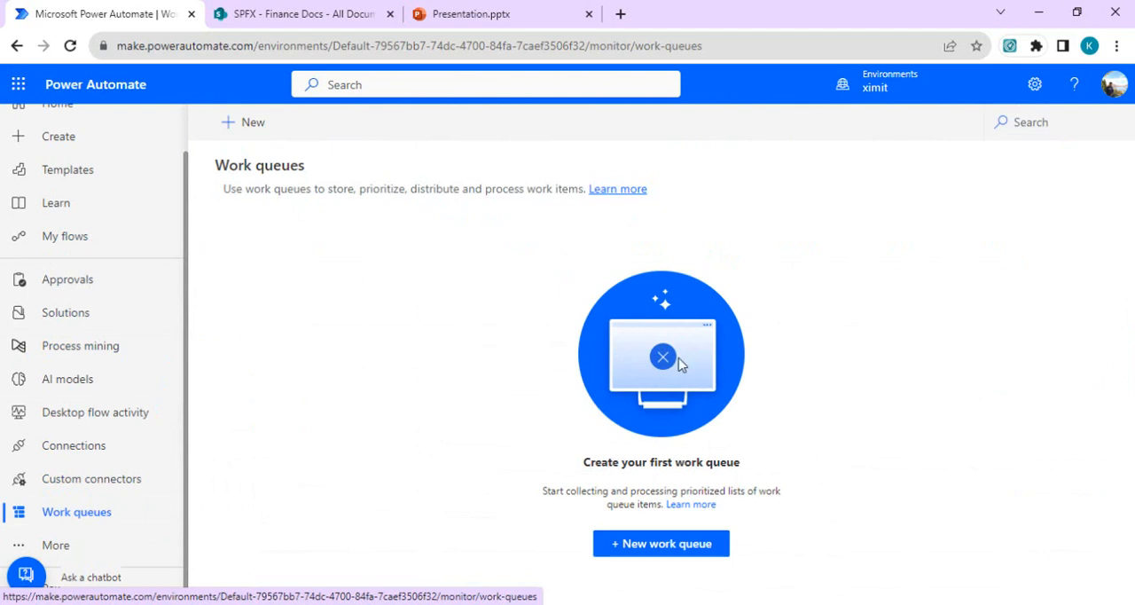
{"action": "left_click", "coordinate": [687, 557]}
{"action": "left_click", "coordinate": [876, 191]}
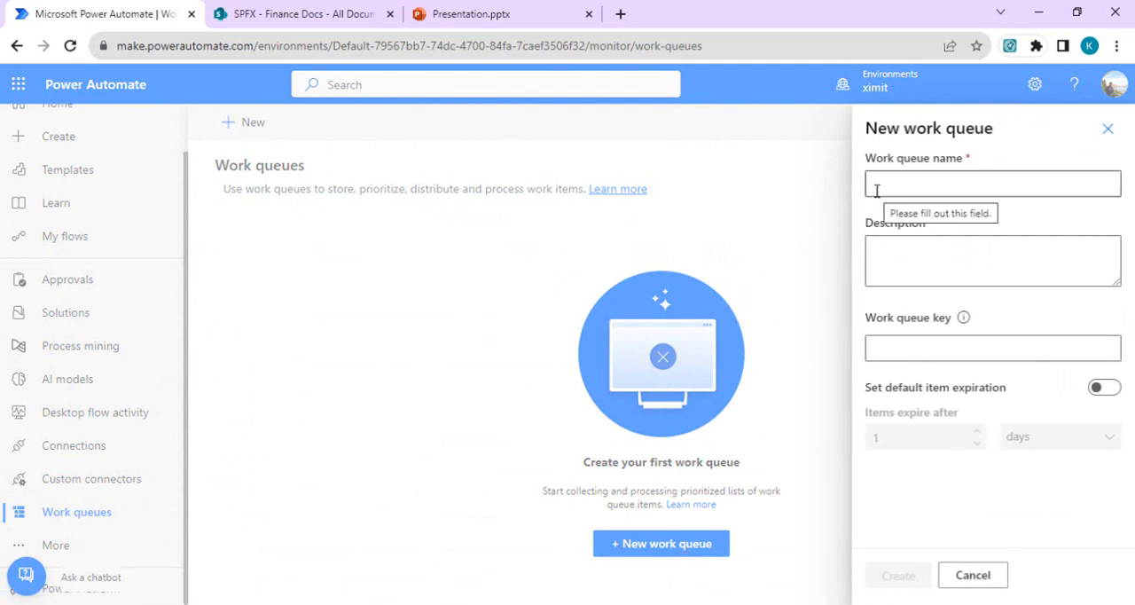
{"action": "left_click", "coordinate": [908, 180]}
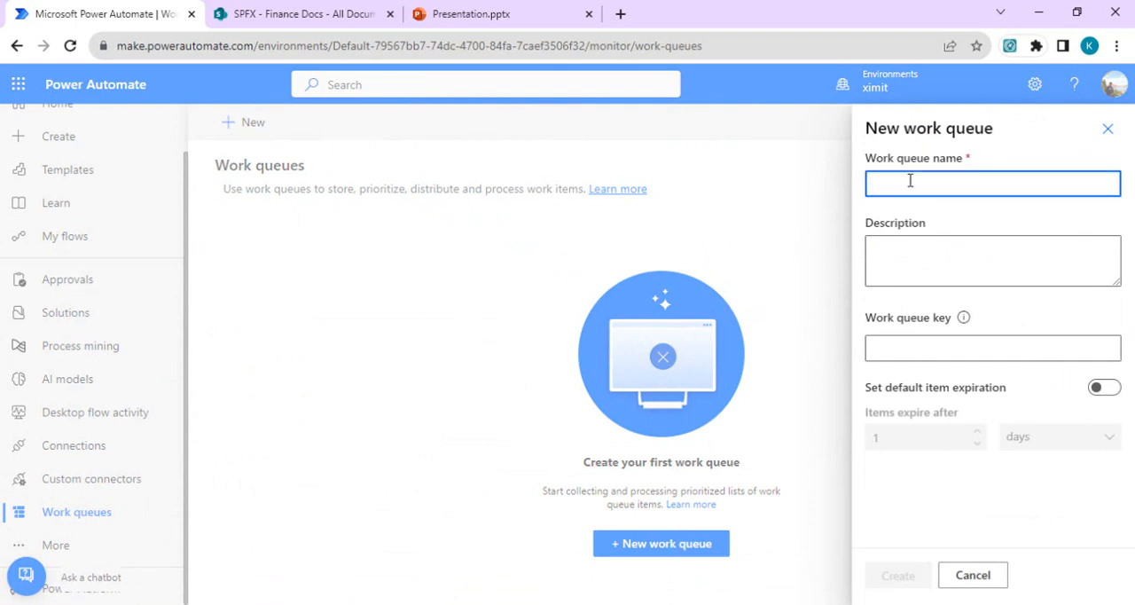
{"action": "type", "text": "Fin"}
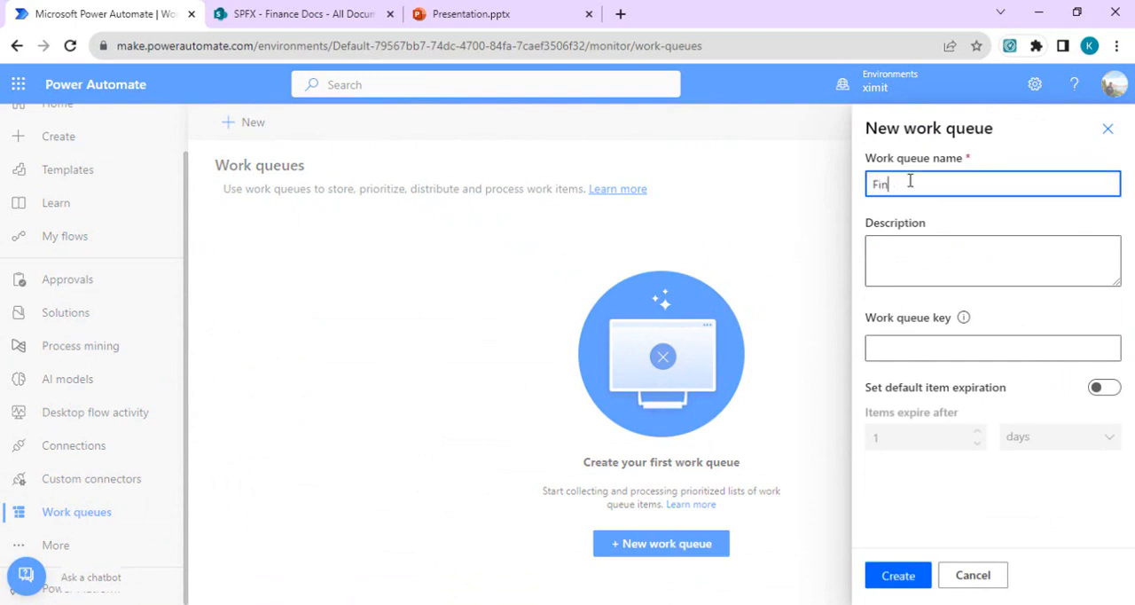
{"action": "type", "text": "anceSaleQueue"}
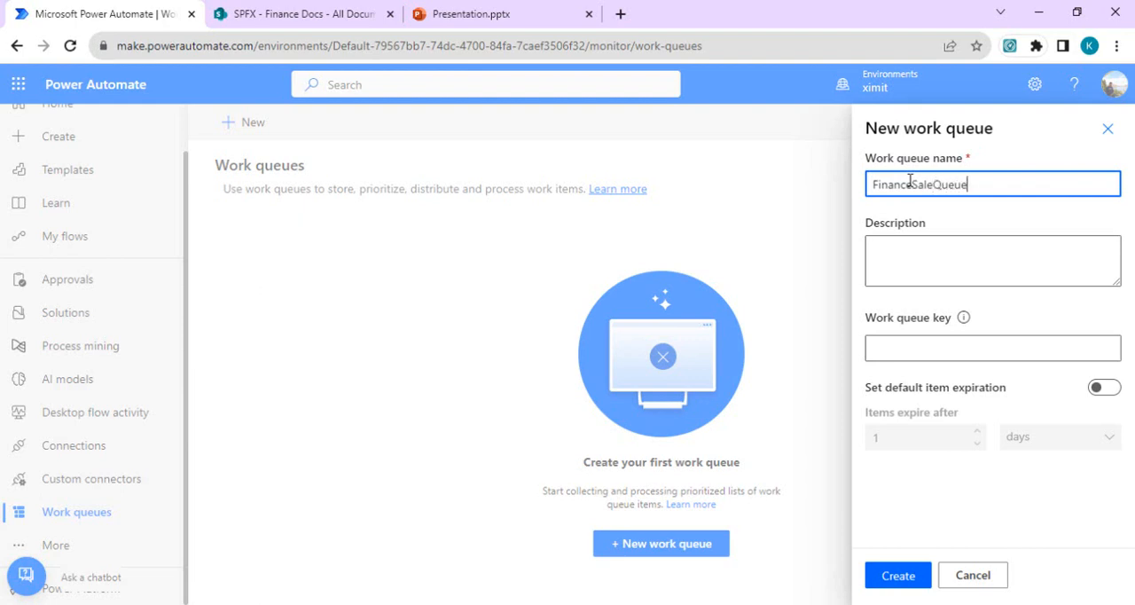
{"action": "double_click", "coordinate": [955, 184]}
{"action": "key", "text": "ctrl+c"}
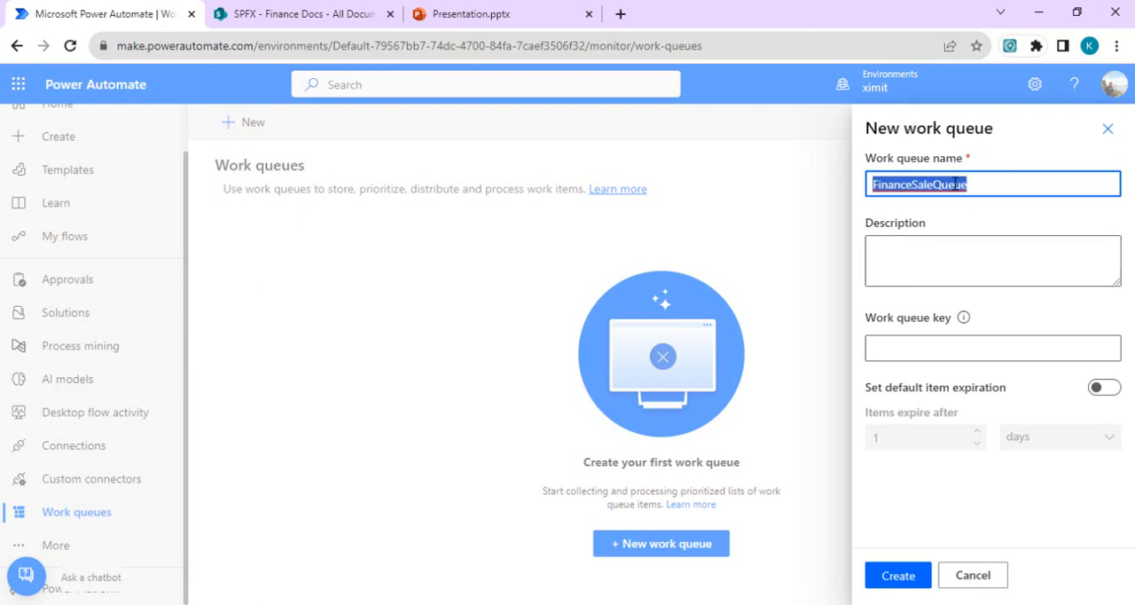
Step: Set the description and work queue key to FinanceSaleQueue, and create the work queue
{"action": "left_click", "coordinate": [966, 242]}
{"action": "key", "text": "ctrl+v"}
{"action": "left_click", "coordinate": [929, 350]}
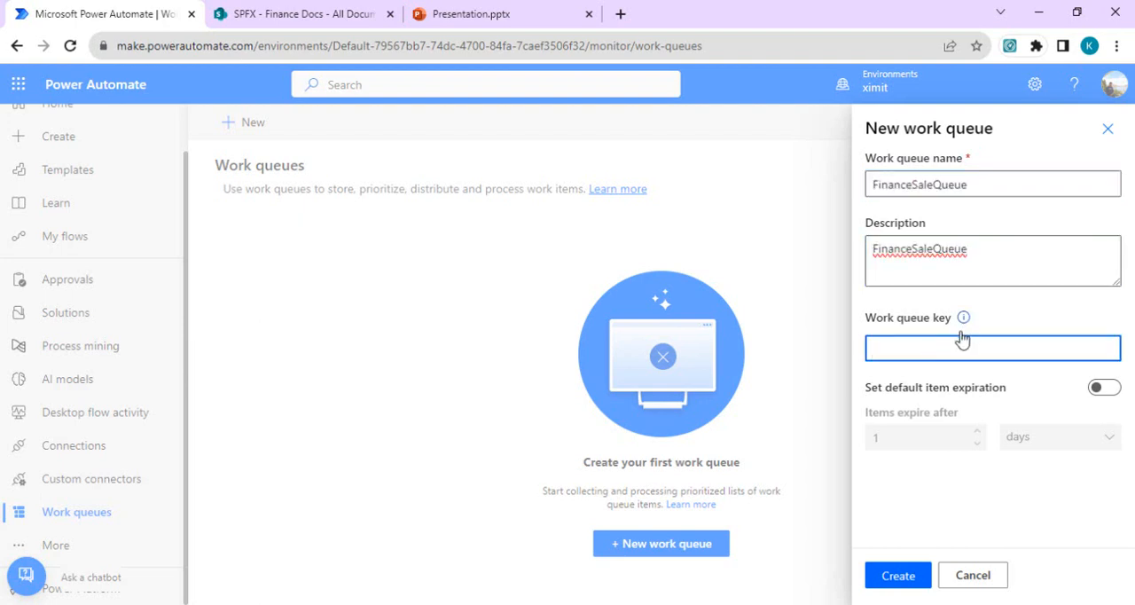
{"action": "key", "text": "ctrl+v"}
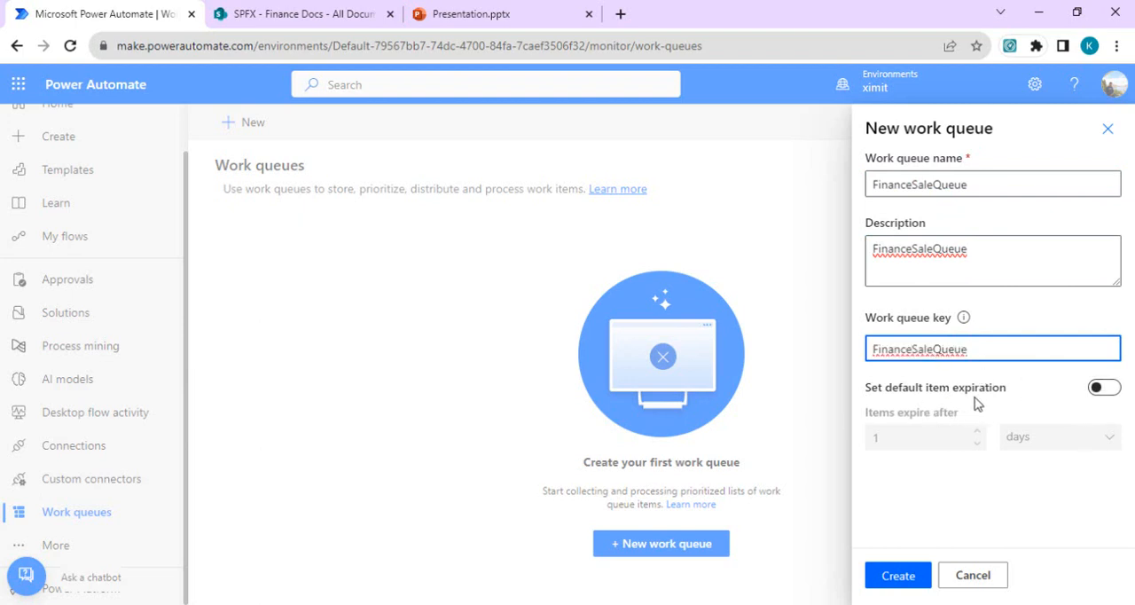
{"action": "left_click", "coordinate": [898, 578]}
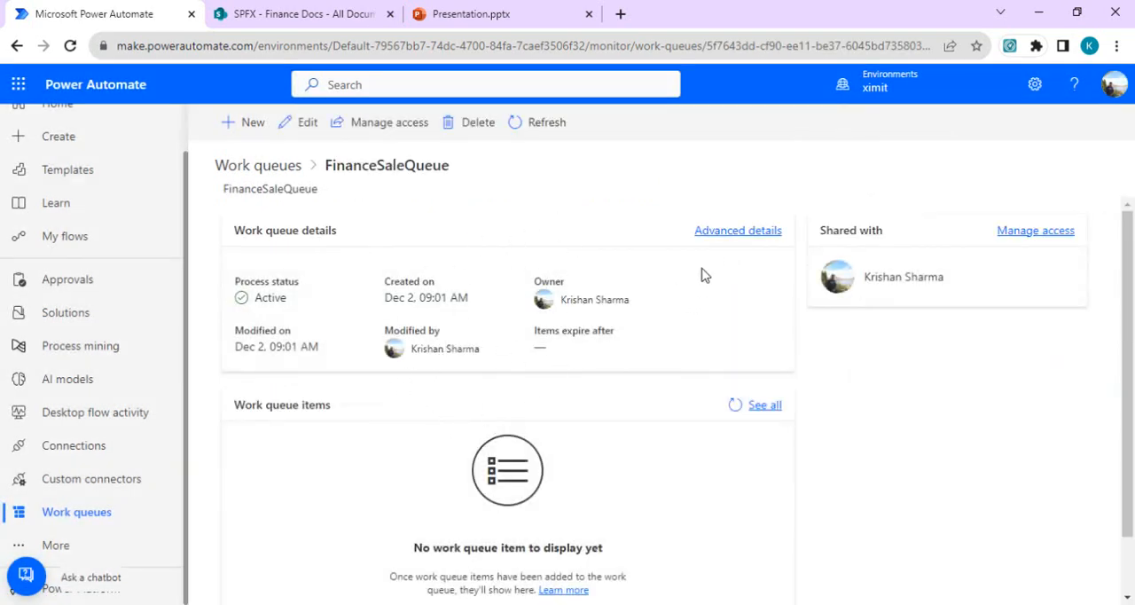
Step: Review the new queue's advanced details and its work queue items page, including the blank new-item form
{"action": "left_click", "coordinate": [739, 234]}
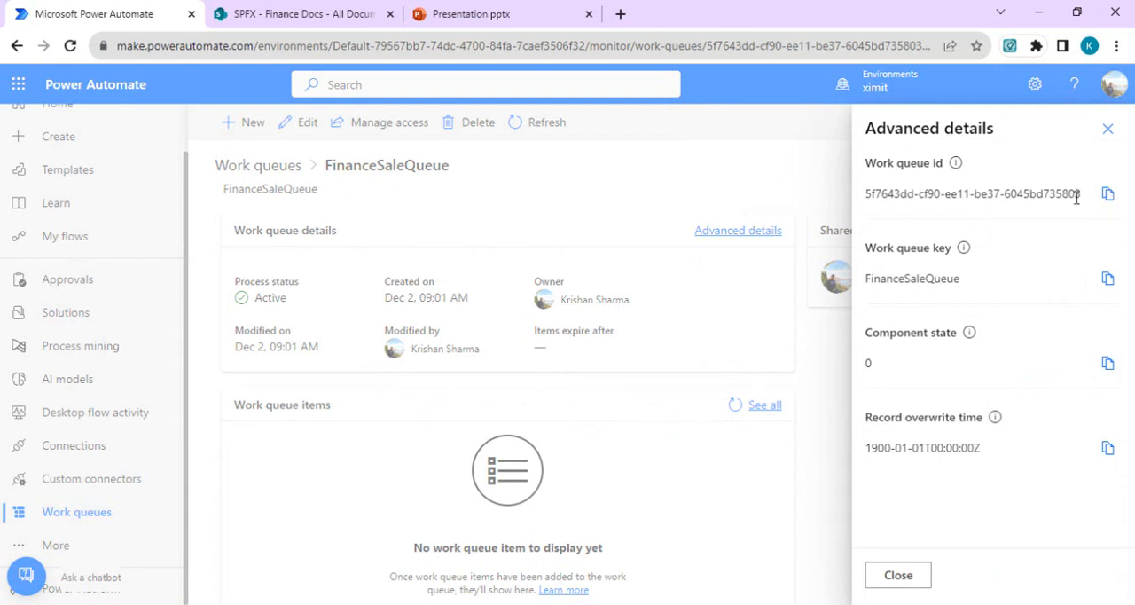
{"action": "left_click", "coordinate": [1108, 131]}
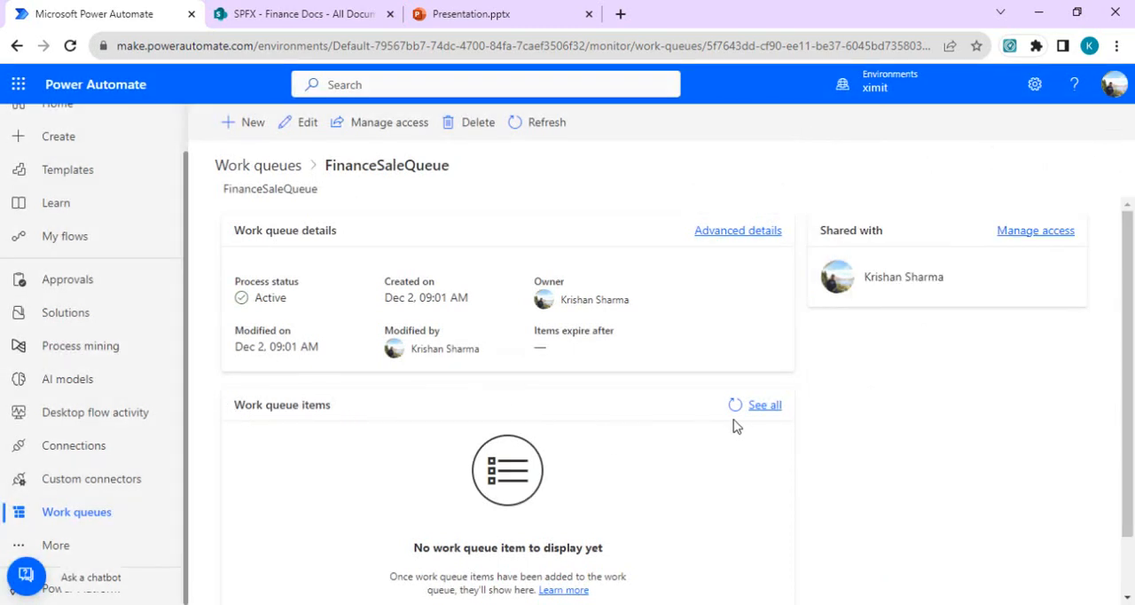
{"action": "left_click", "coordinate": [764, 406]}
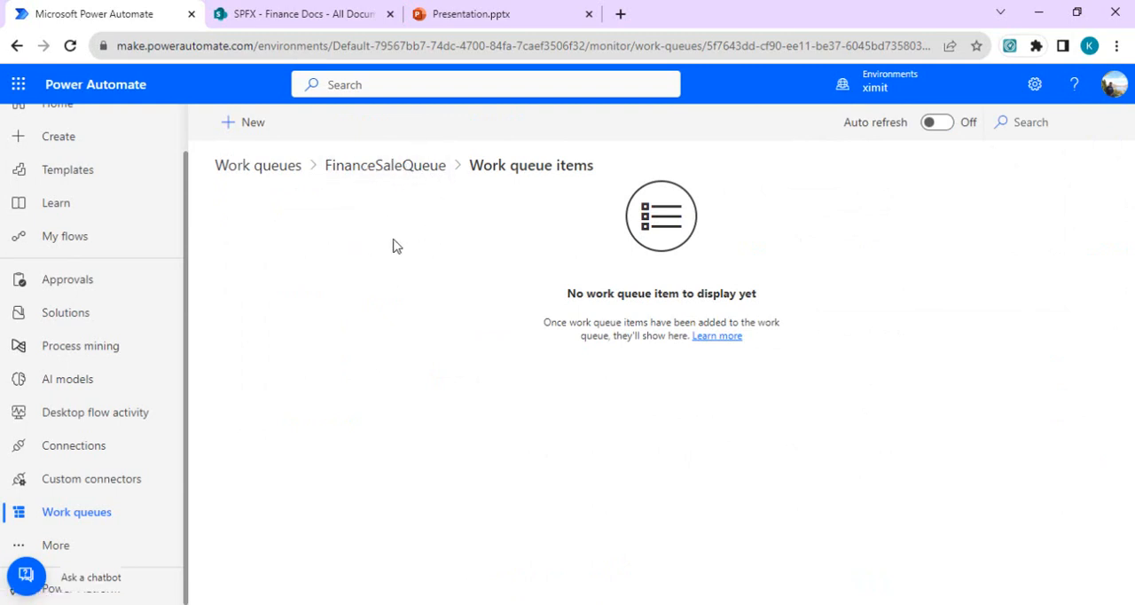
{"action": "left_click", "coordinate": [259, 134]}
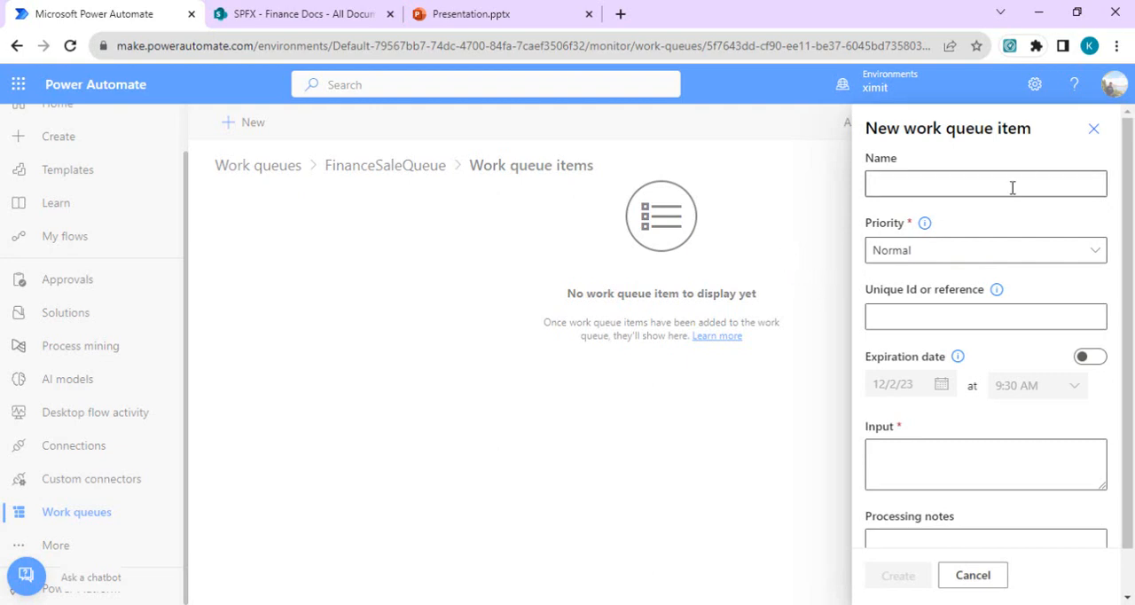
{"action": "left_click", "coordinate": [1093, 129]}
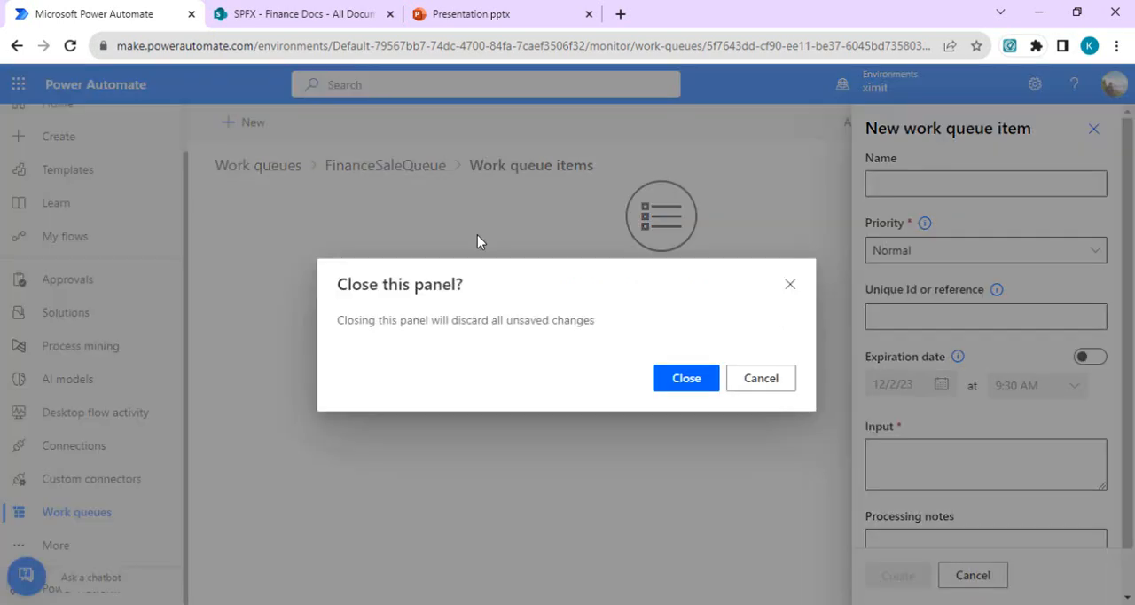
{"action": "left_click", "coordinate": [696, 380]}
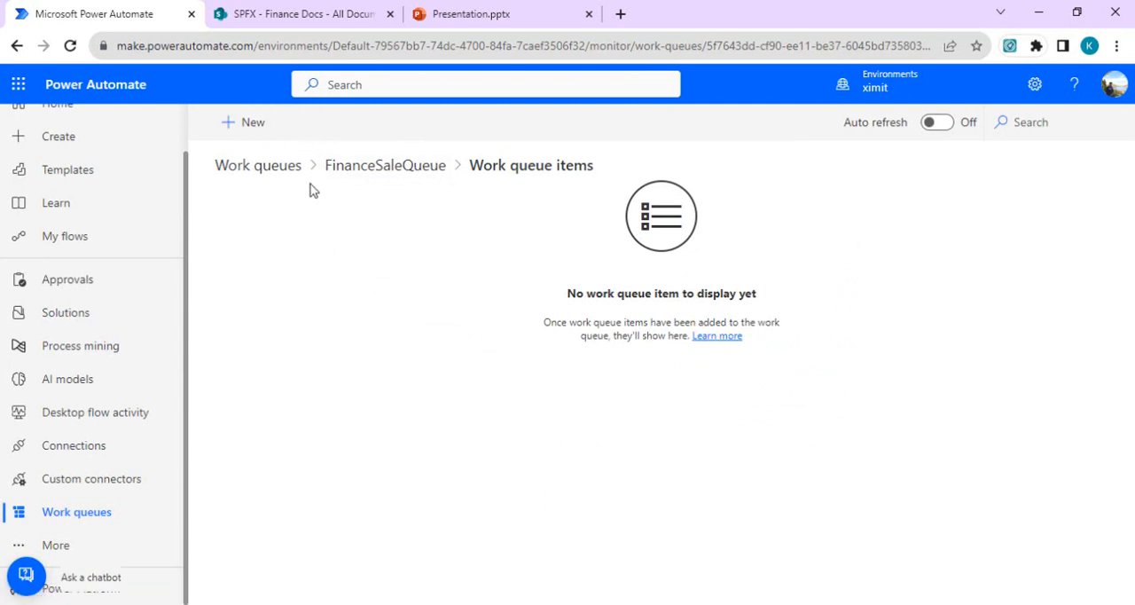
{"action": "left_click", "coordinate": [375, 177]}
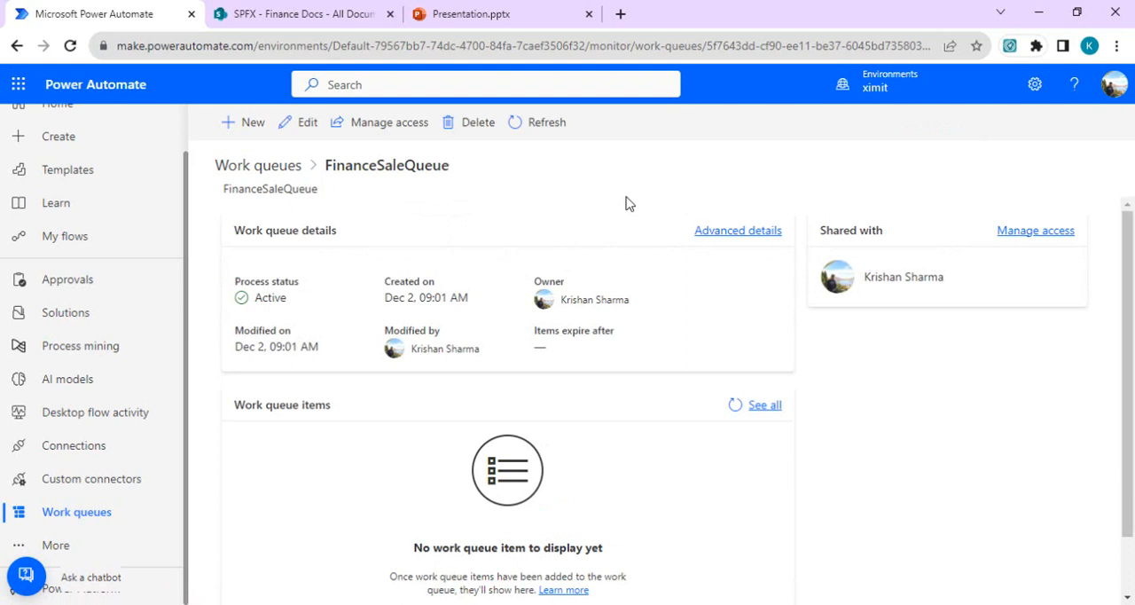
Step: Switch to SharePoint to look at the Finance Docs library, and return to Power Automate
{"action": "left_click", "coordinate": [349, 12]}
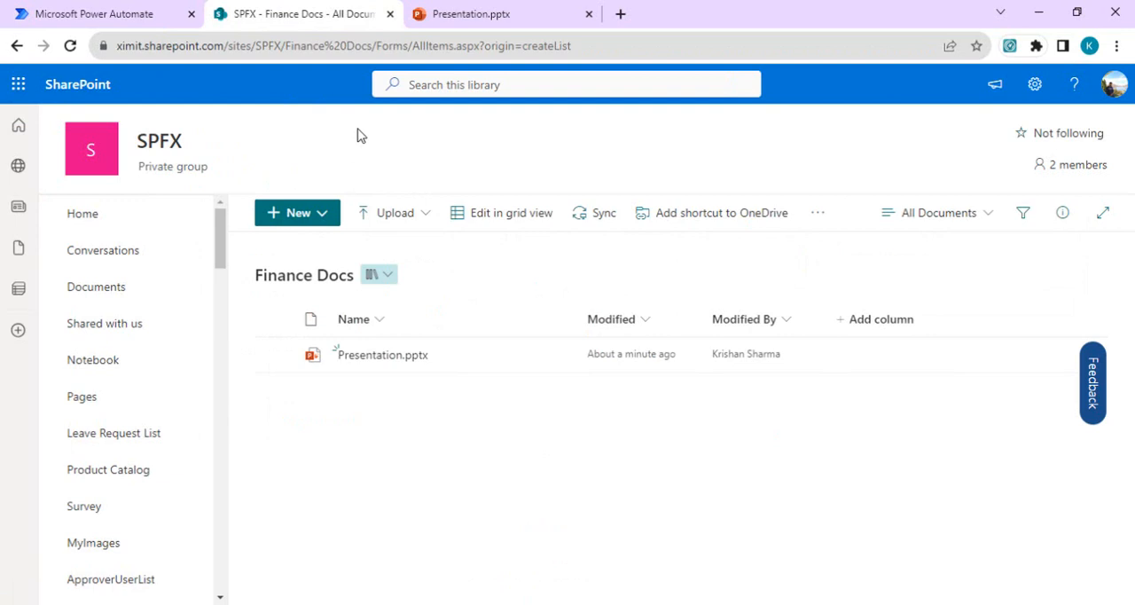
{"action": "left_click", "coordinate": [112, 9]}
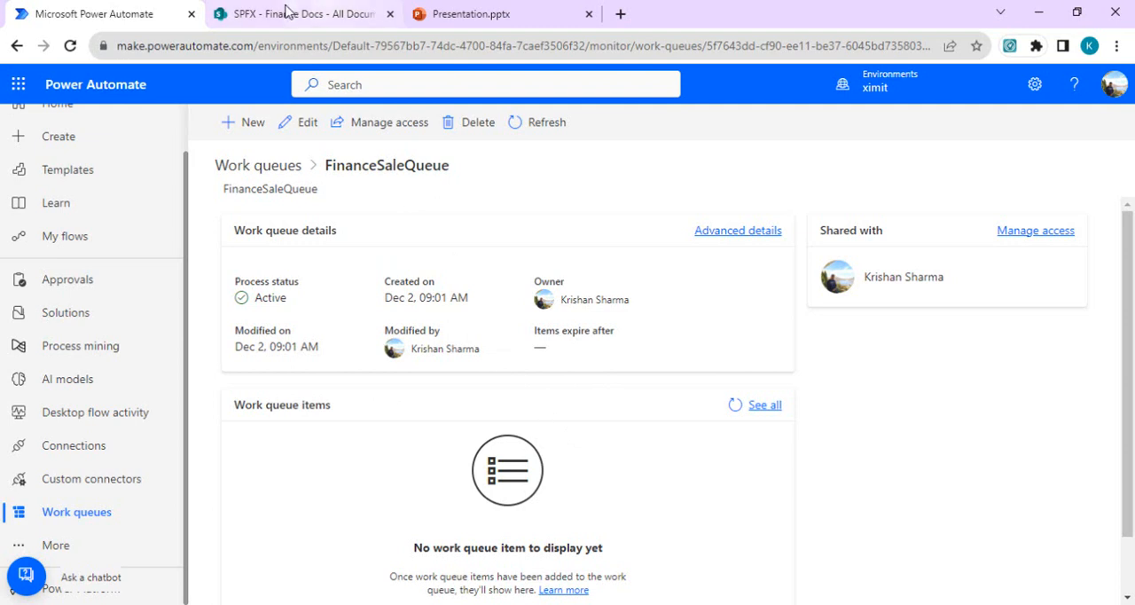
{"action": "left_click", "coordinate": [262, 14]}
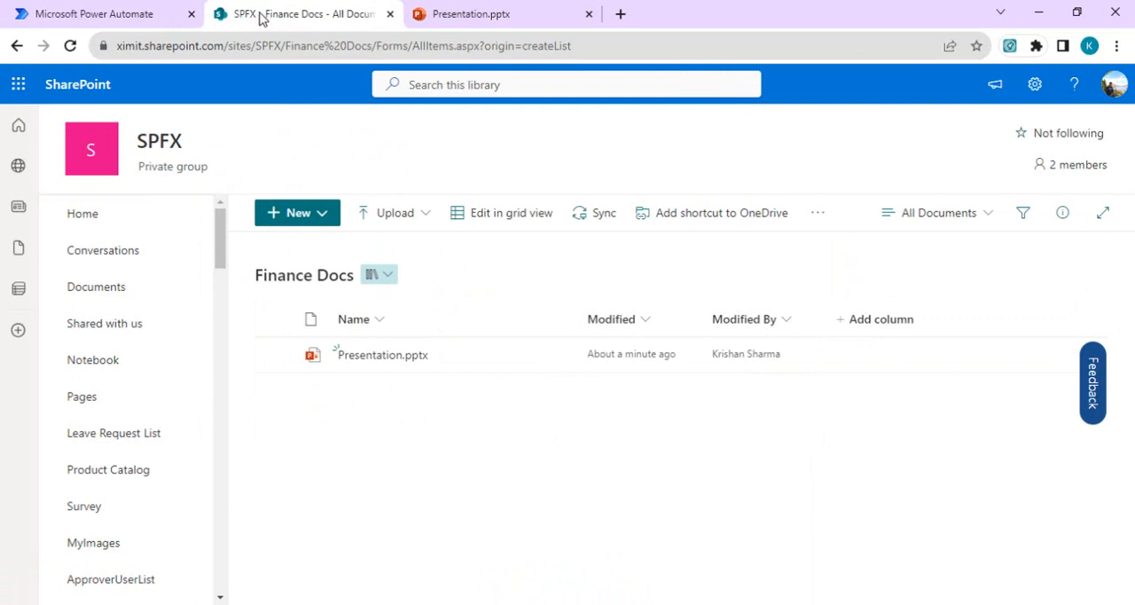
{"action": "left_click", "coordinate": [149, 19]}
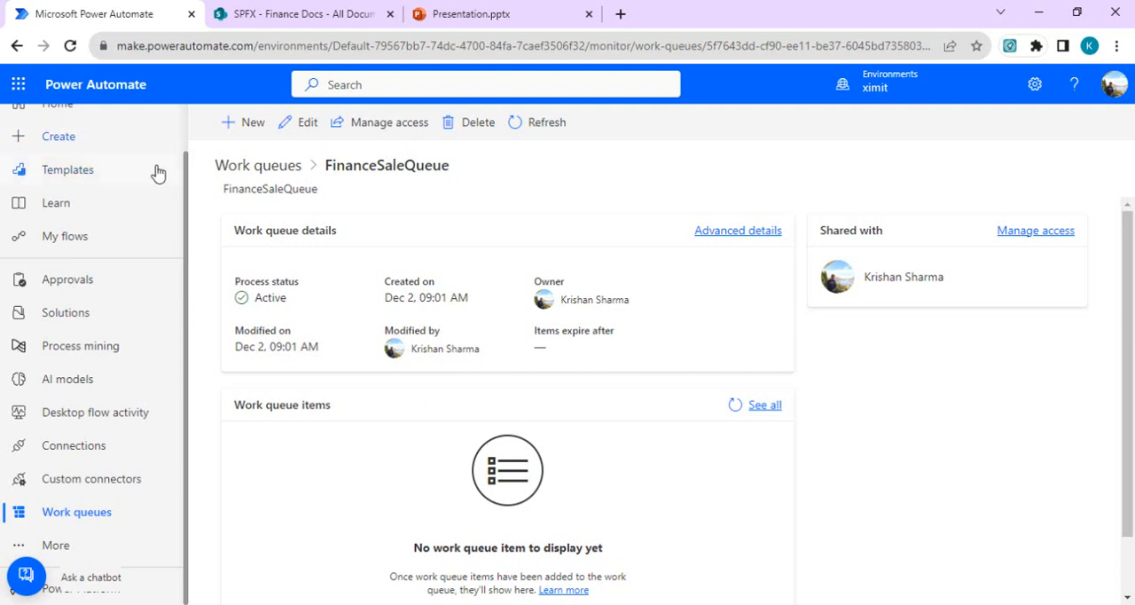
Step: Create an instant cloud flow from blank with the "Manually trigger a flow" trigger and show the option to add an action below it
{"action": "left_click_drag", "start_coordinate": [185, 189], "coordinate": [184, 102]}
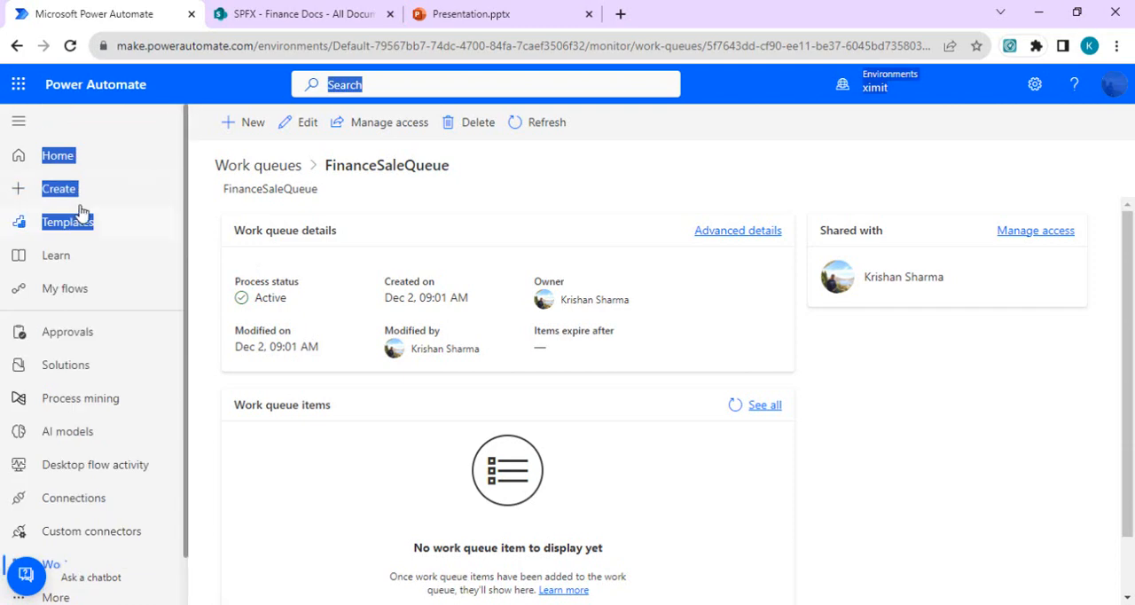
{"action": "left_click", "coordinate": [99, 189]}
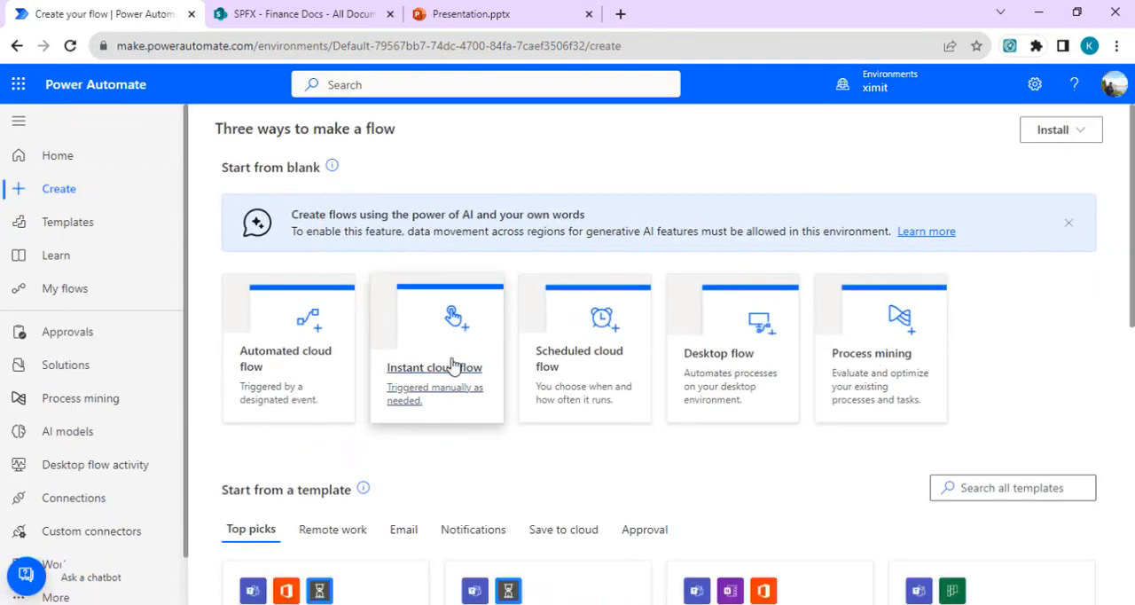
{"action": "left_click", "coordinate": [452, 374]}
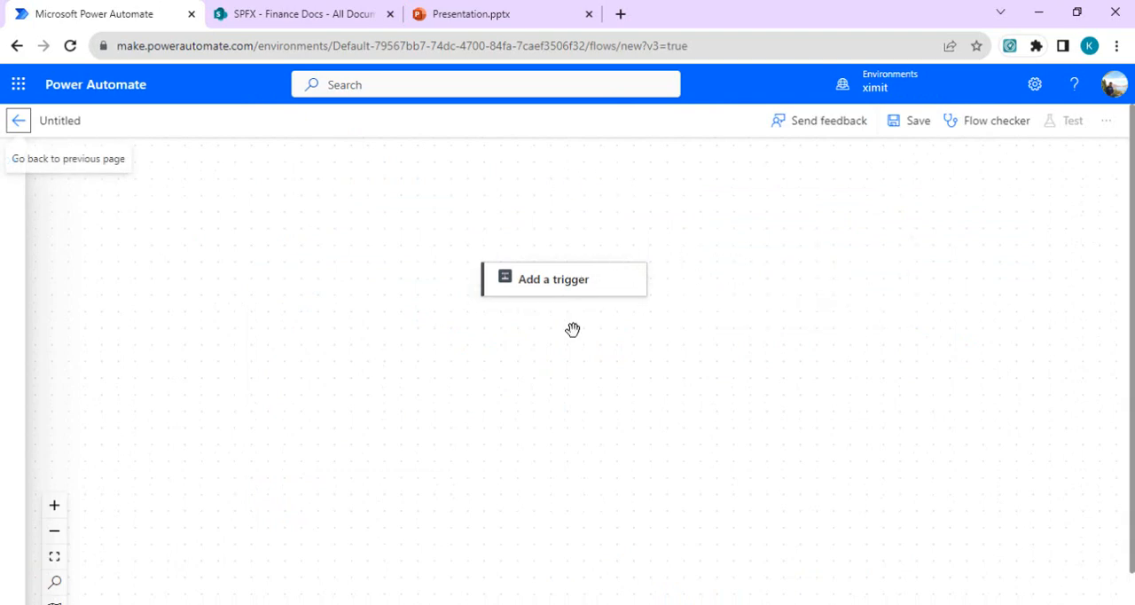
{"action": "left_click", "coordinate": [583, 284]}
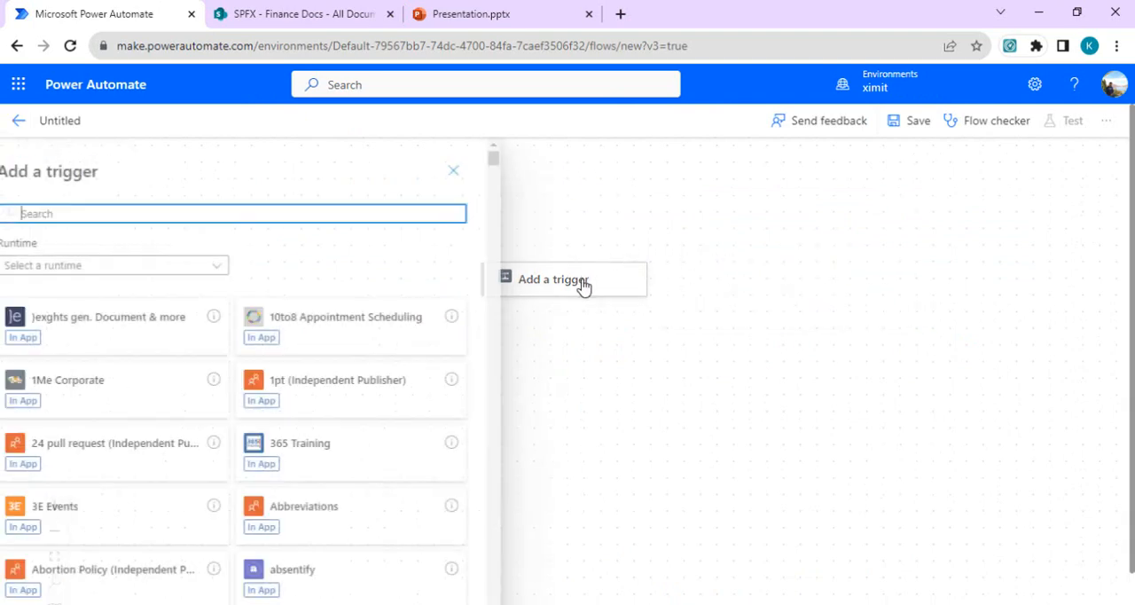
{"action": "left_click", "coordinate": [512, 164]}
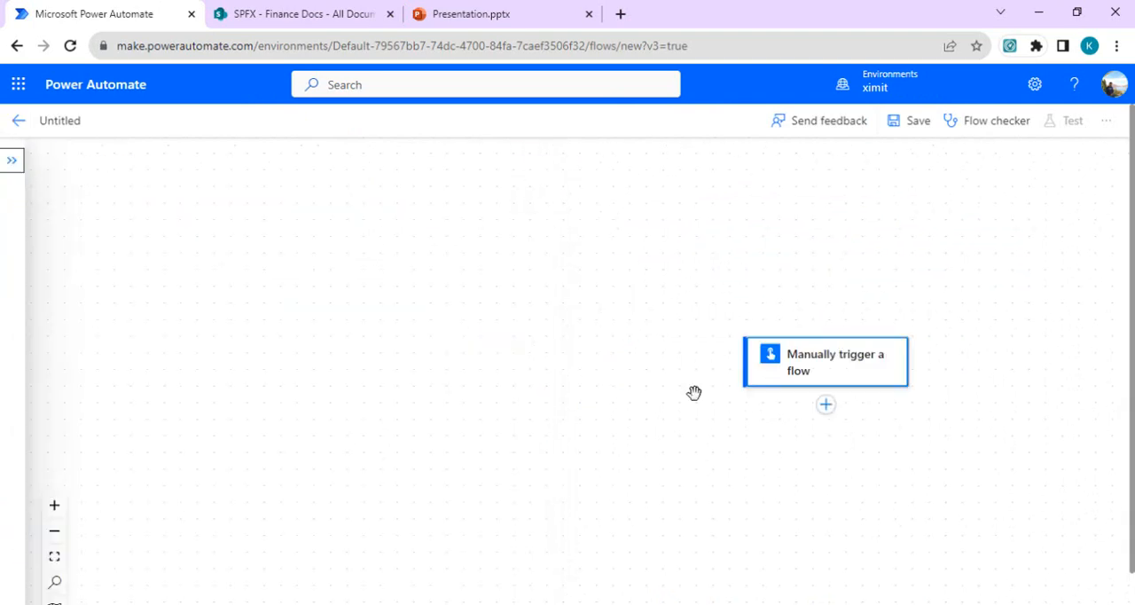
{"action": "left_click", "coordinate": [825, 408]}
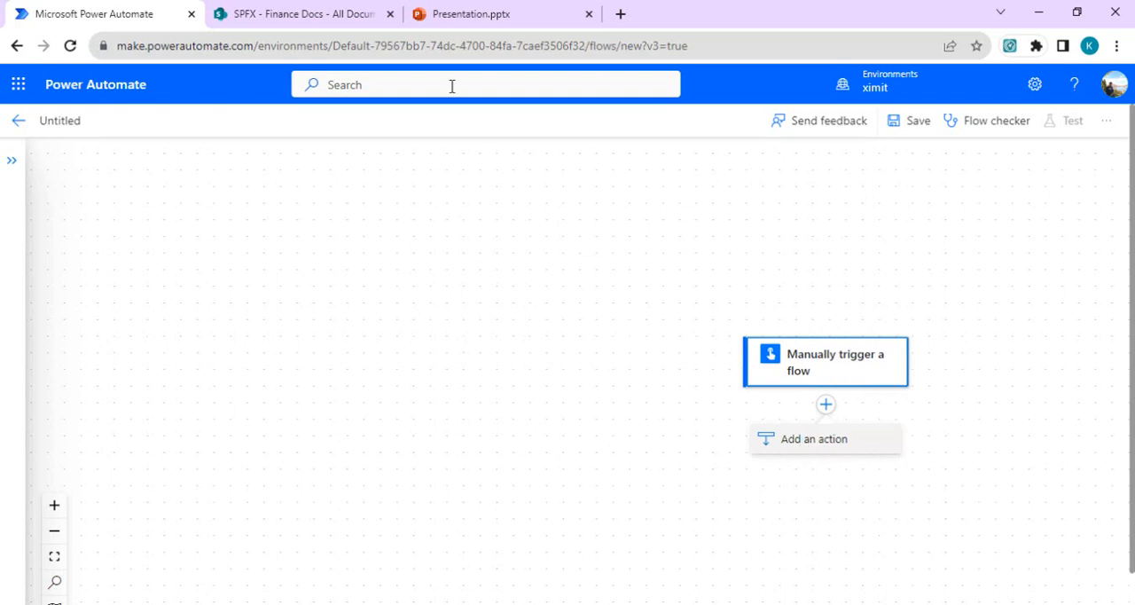
Step: Switch to SharePoint and upload Financial Sample (1).xlsx from Downloads to the Finance Docs library
{"action": "left_click", "coordinate": [312, 20]}
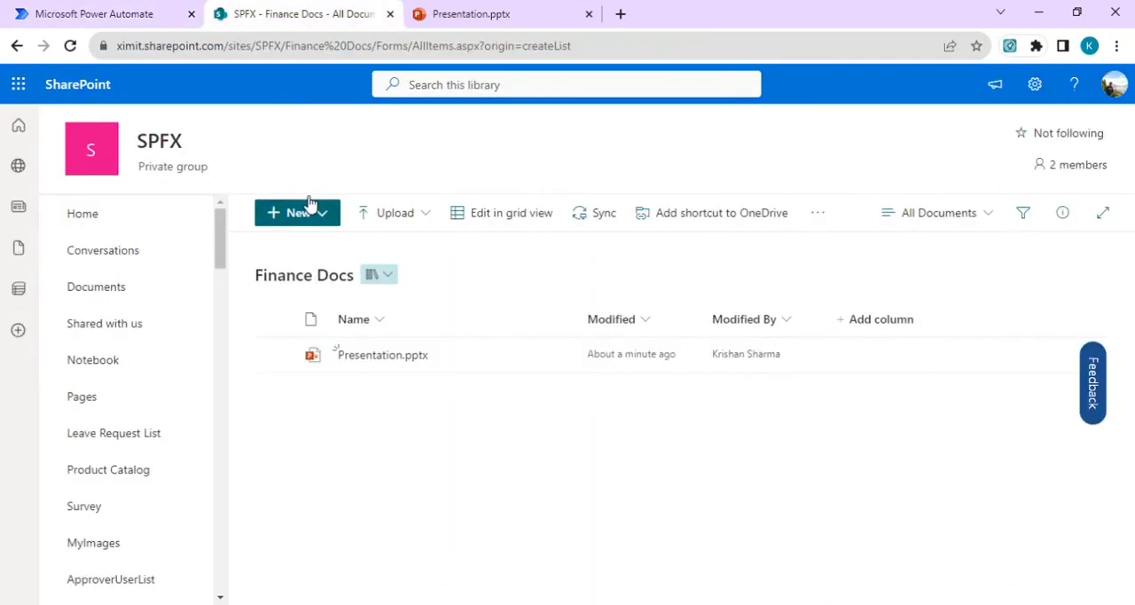
{"action": "left_click", "coordinate": [394, 213]}
{"action": "left_click", "coordinate": [368, 247]}
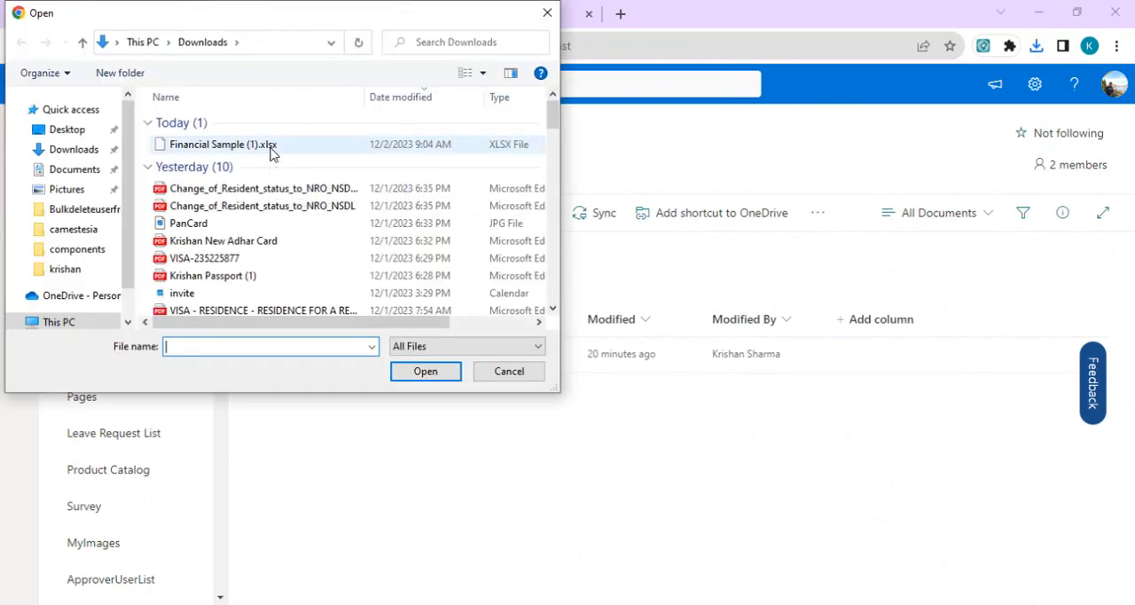
{"action": "key", "text": "Escape"}
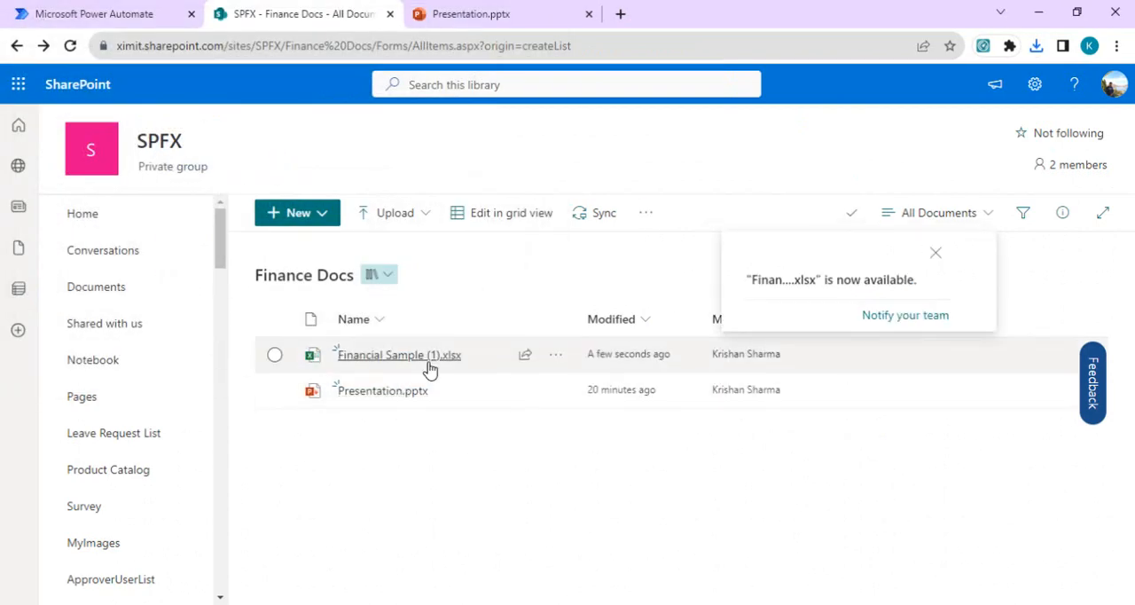
Step: Open Financial Sample (1).xlsx in Excel, select the data table in A1:I16 and check its table name
{"action": "left_click", "coordinate": [424, 359]}
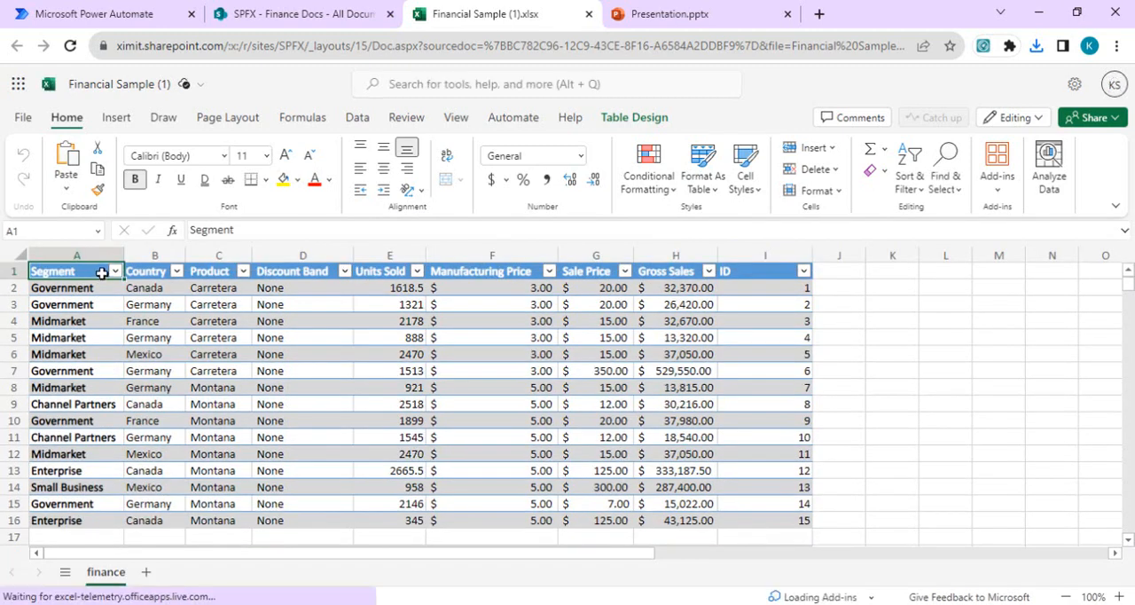
{"action": "left_click_drag", "start_coordinate": [102, 273], "coordinate": [754, 516]}
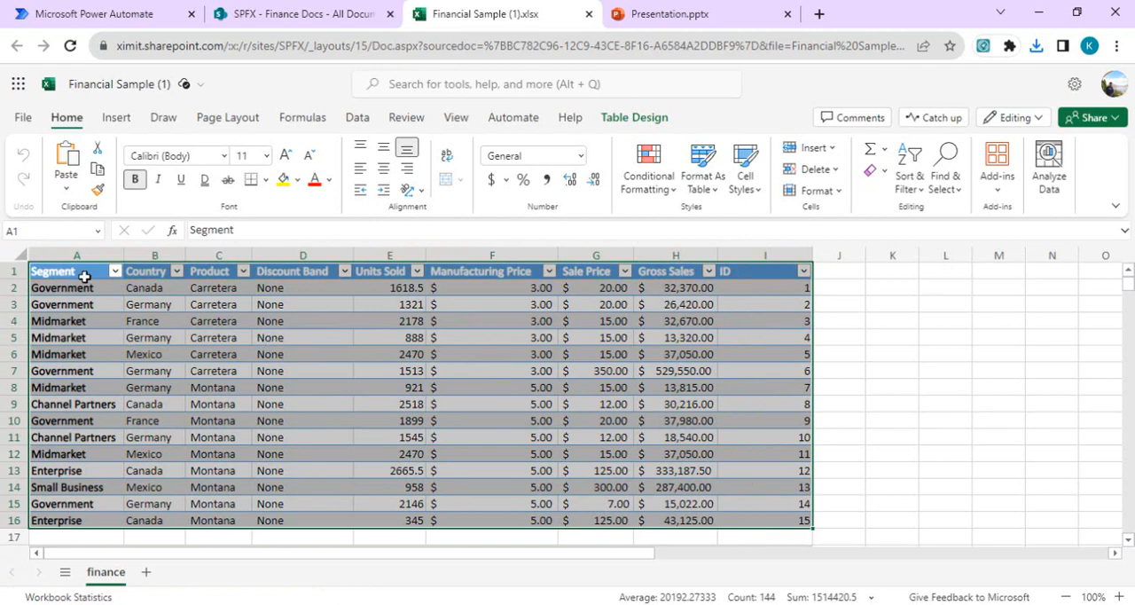
{"action": "left_click", "coordinate": [718, 197]}
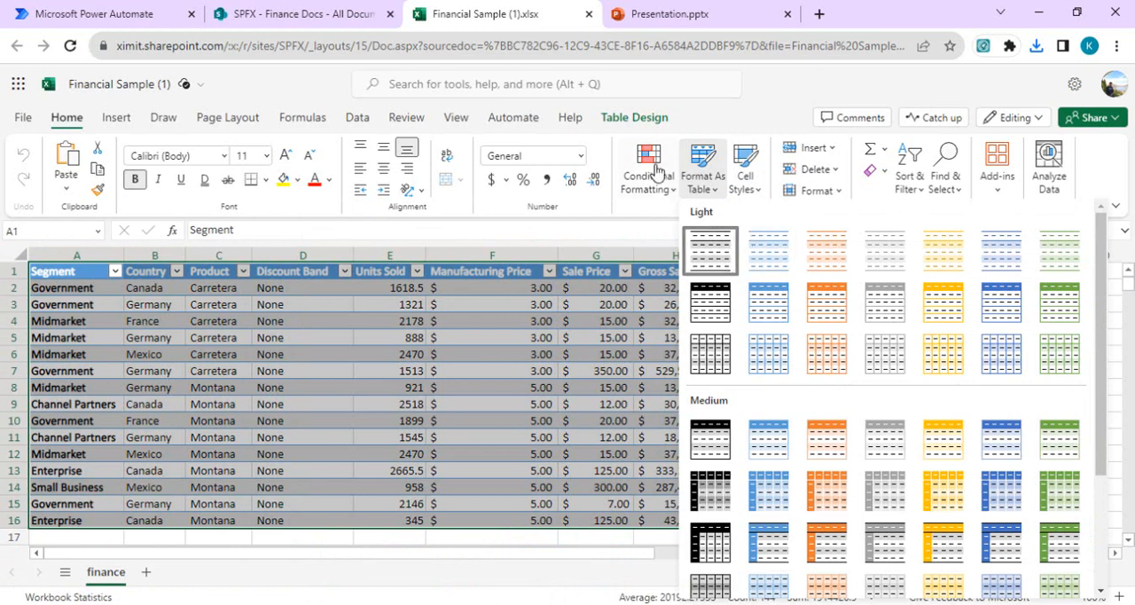
{"action": "left_click", "coordinate": [610, 117]}
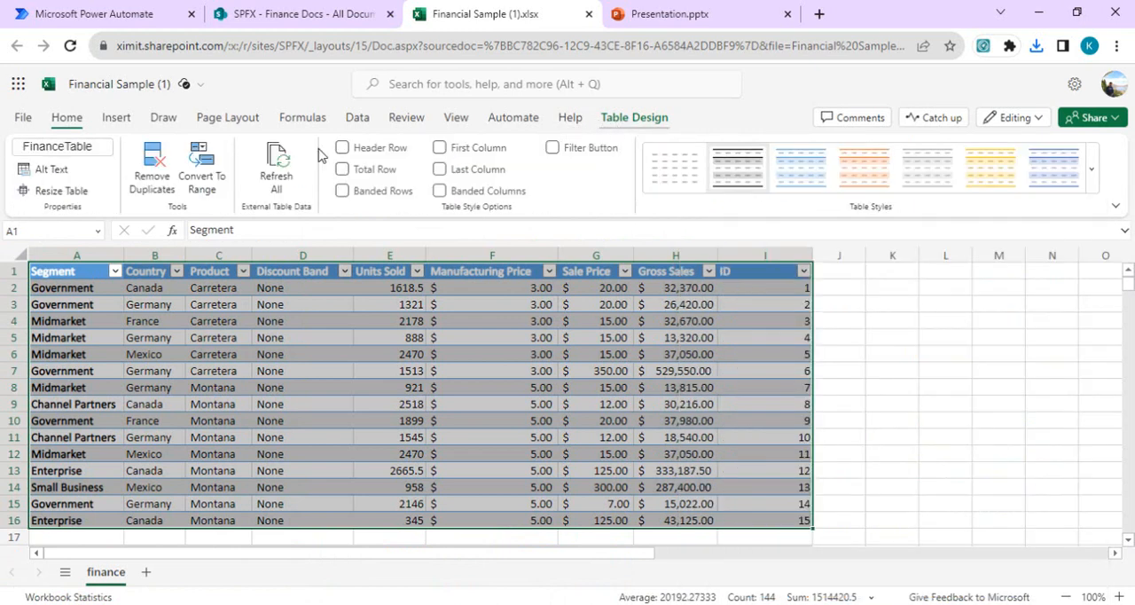
{"action": "left_click", "coordinate": [61, 148]}
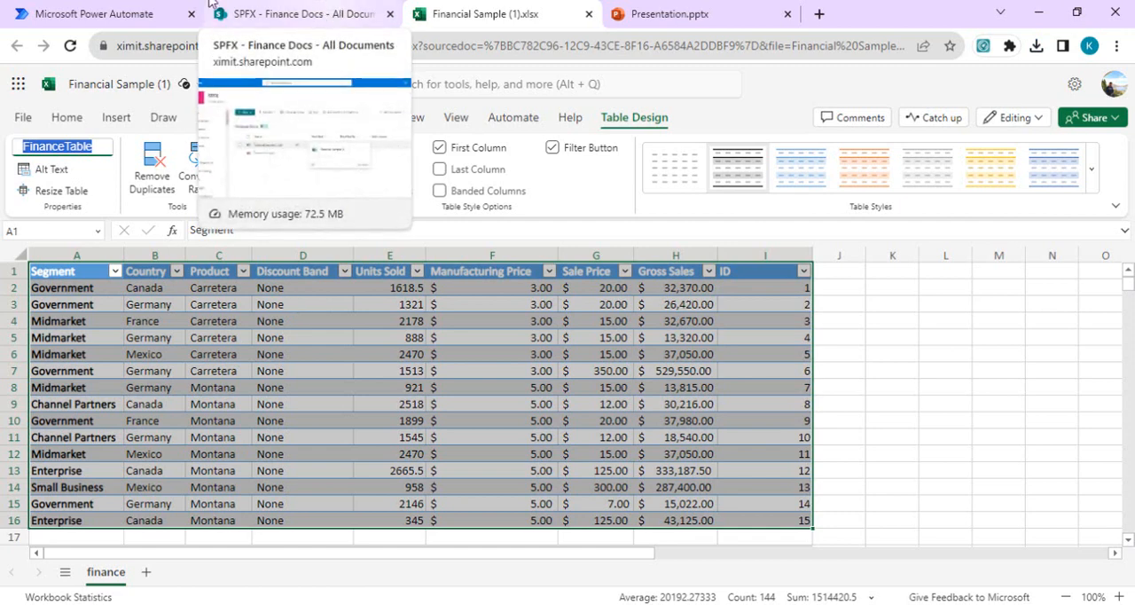
Step: Switch to Power Automate and add the Excel Online (Business) action "List rows present in a table" below the manual trigger
{"action": "left_click", "coordinate": [148, 10]}
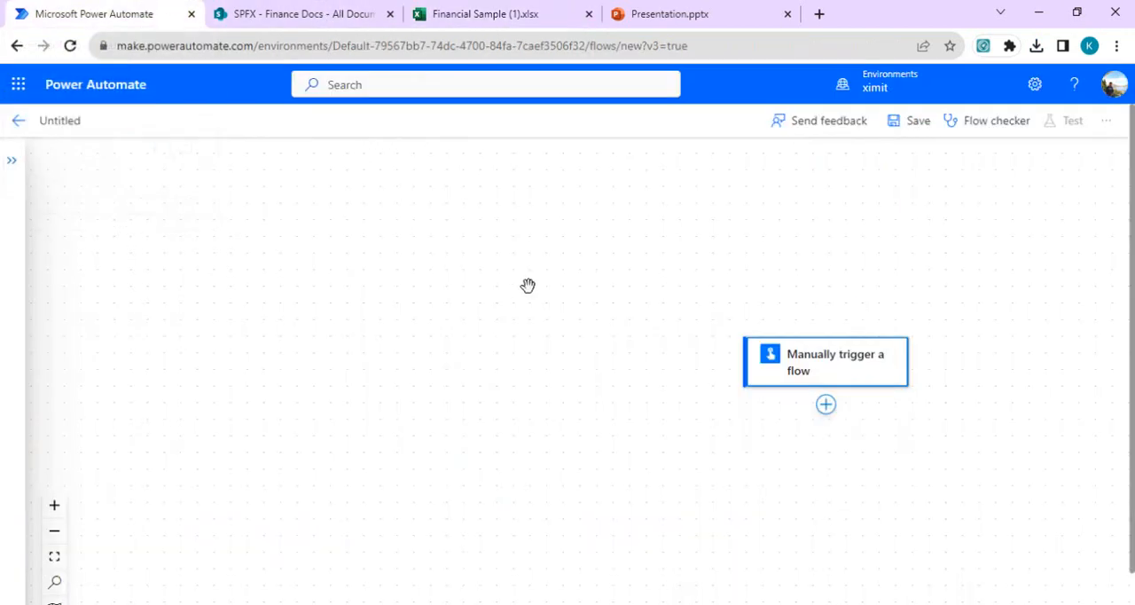
{"action": "left_click", "coordinate": [826, 406]}
{"action": "left_click", "coordinate": [818, 453]}
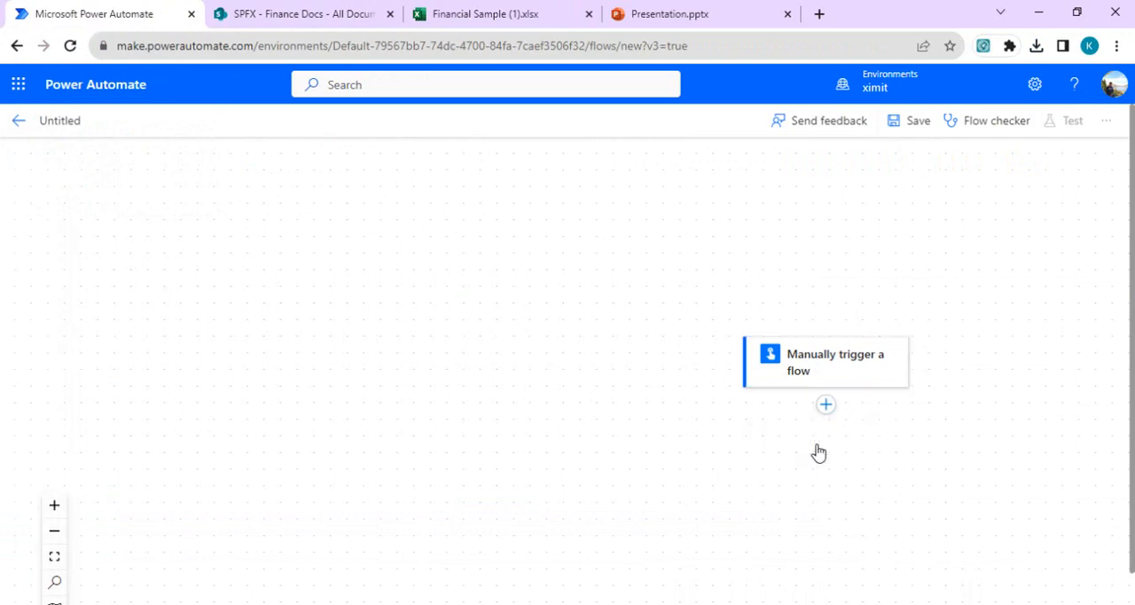
{"action": "type", "text": "L"}
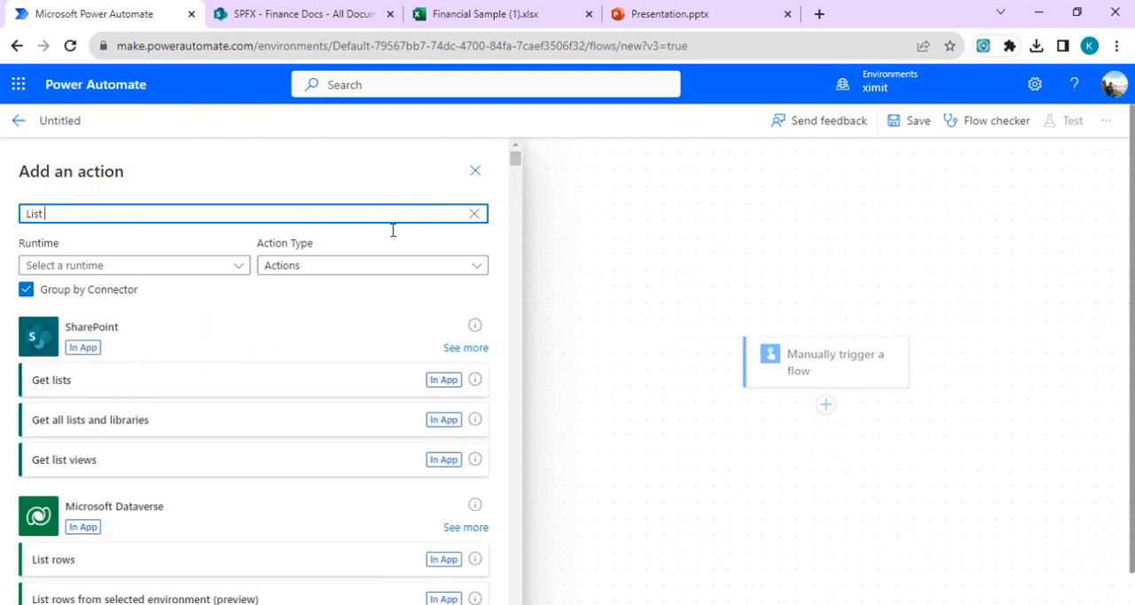
{"action": "type", "text": "ist "}
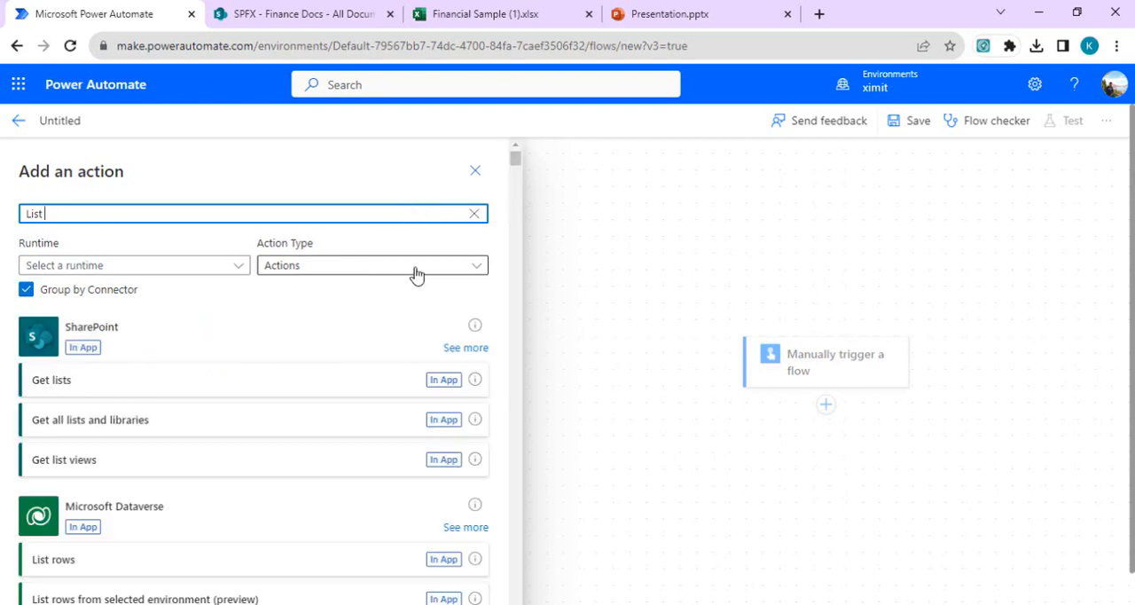
{"action": "type", "text": "excel"}
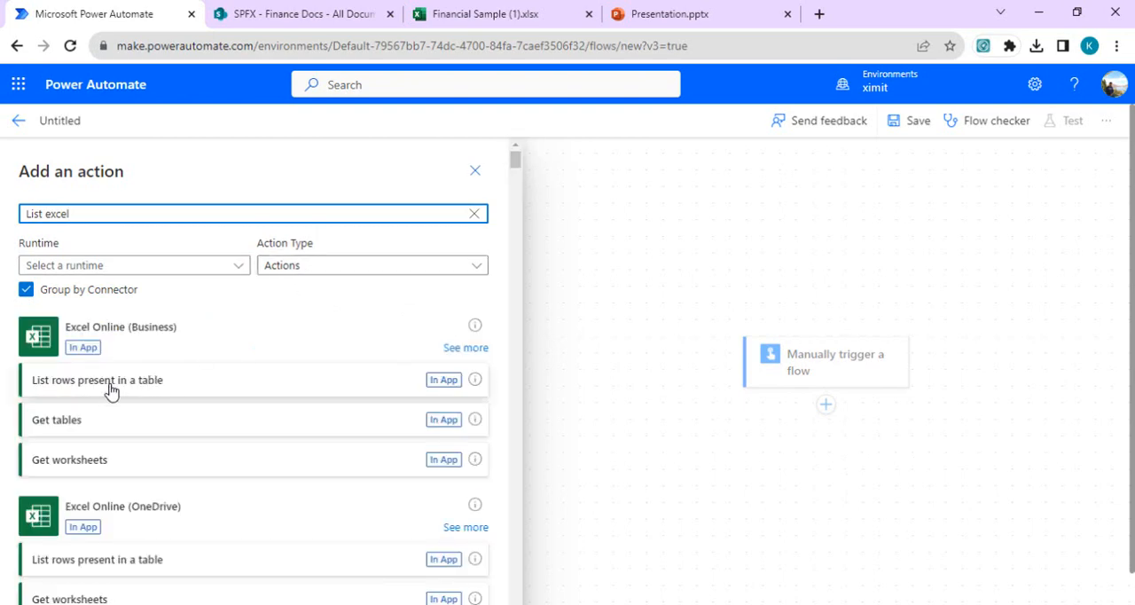
{"action": "left_click", "coordinate": [111, 387]}
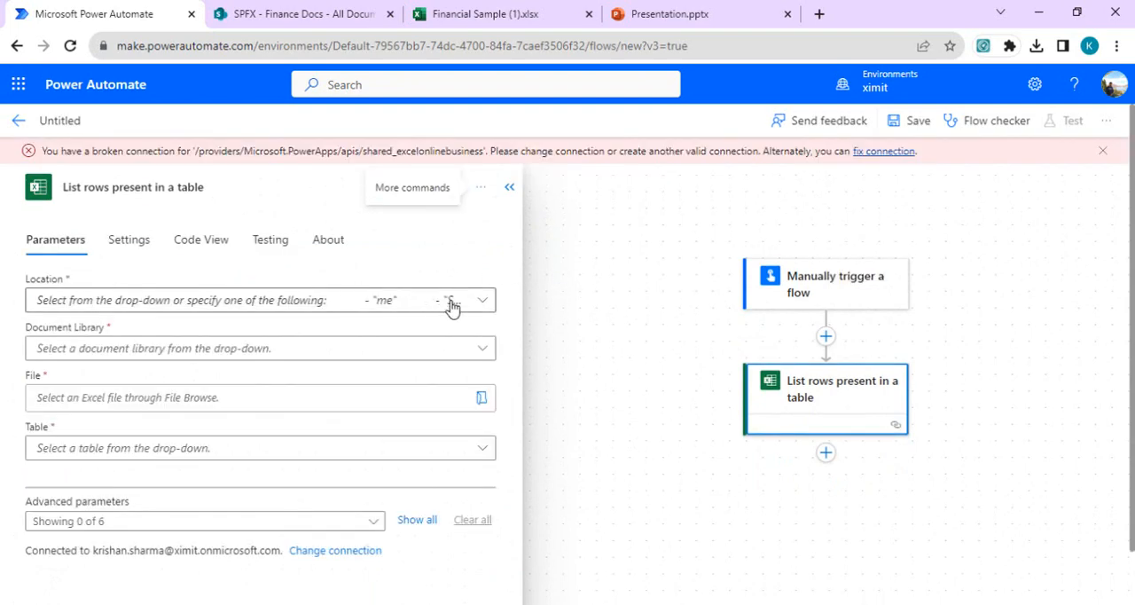
Step: Set the Excel action's location to SharePoint Site - SPFX and its document library to Finance Docs, checking the library name in SharePoint
{"action": "left_click", "coordinate": [478, 301]}
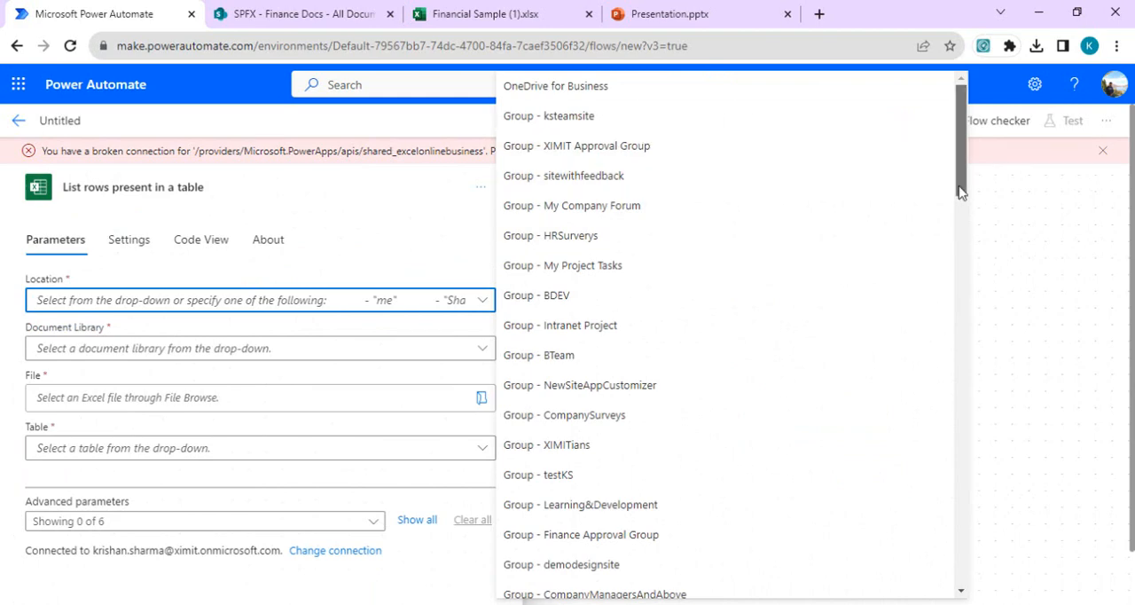
{"action": "left_click_drag", "start_coordinate": [959, 168], "coordinate": [958, 317]}
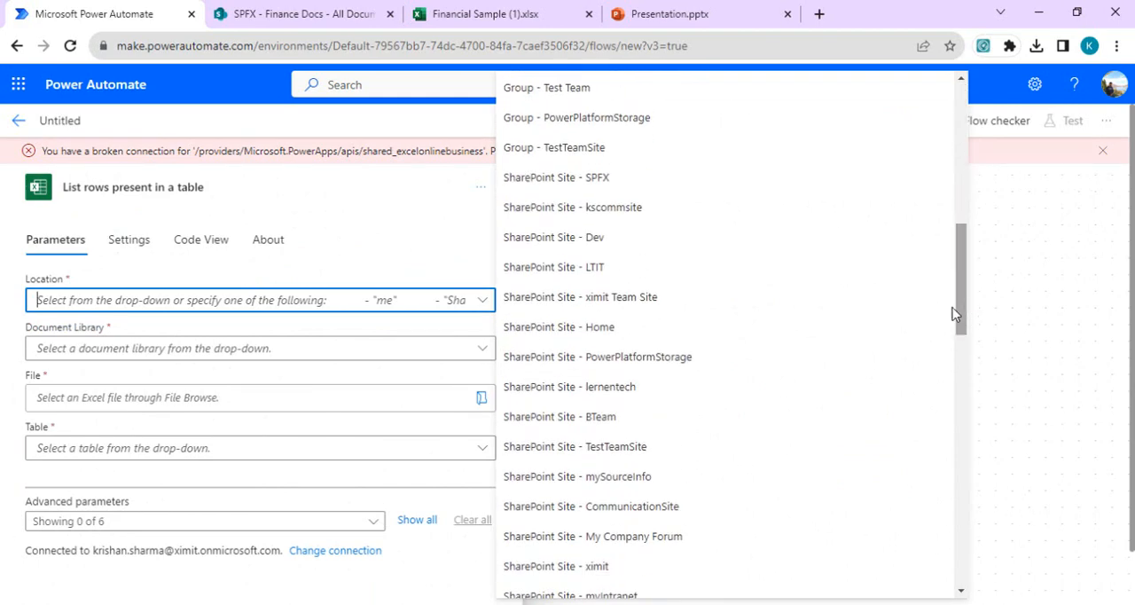
{"action": "left_click", "coordinate": [656, 180]}
{"action": "left_click", "coordinate": [420, 348]}
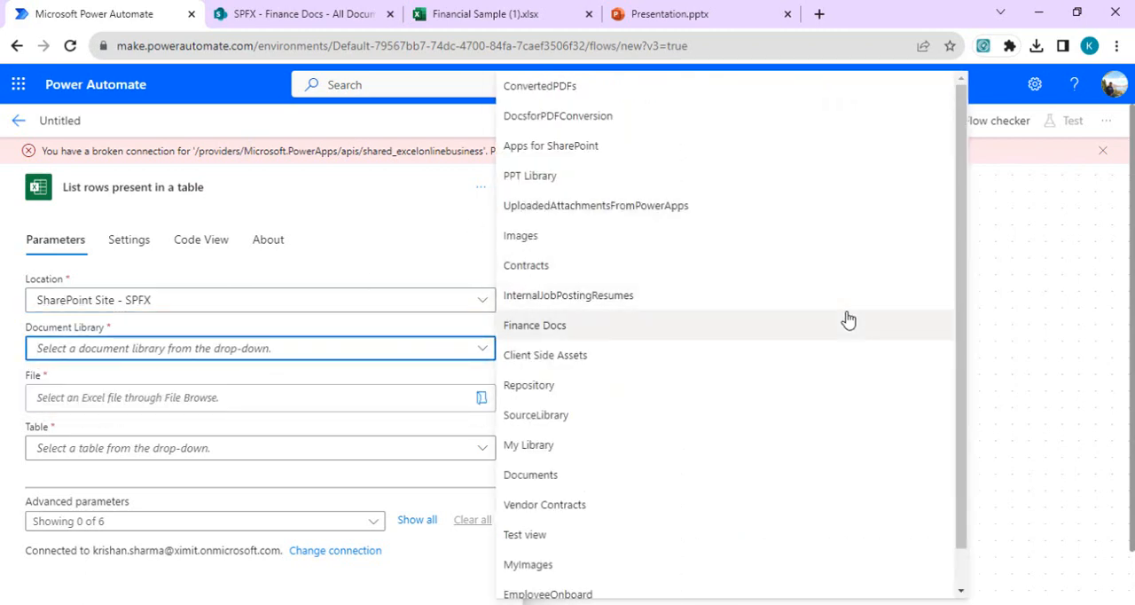
{"action": "left_click", "coordinate": [342, 20]}
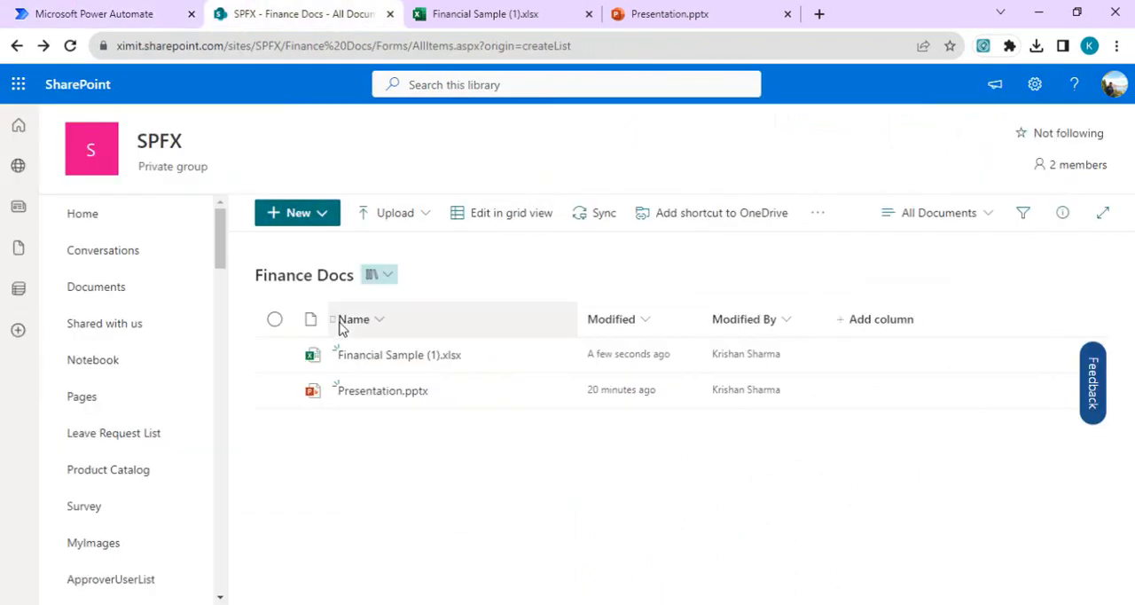
{"action": "left_click", "coordinate": [96, 9]}
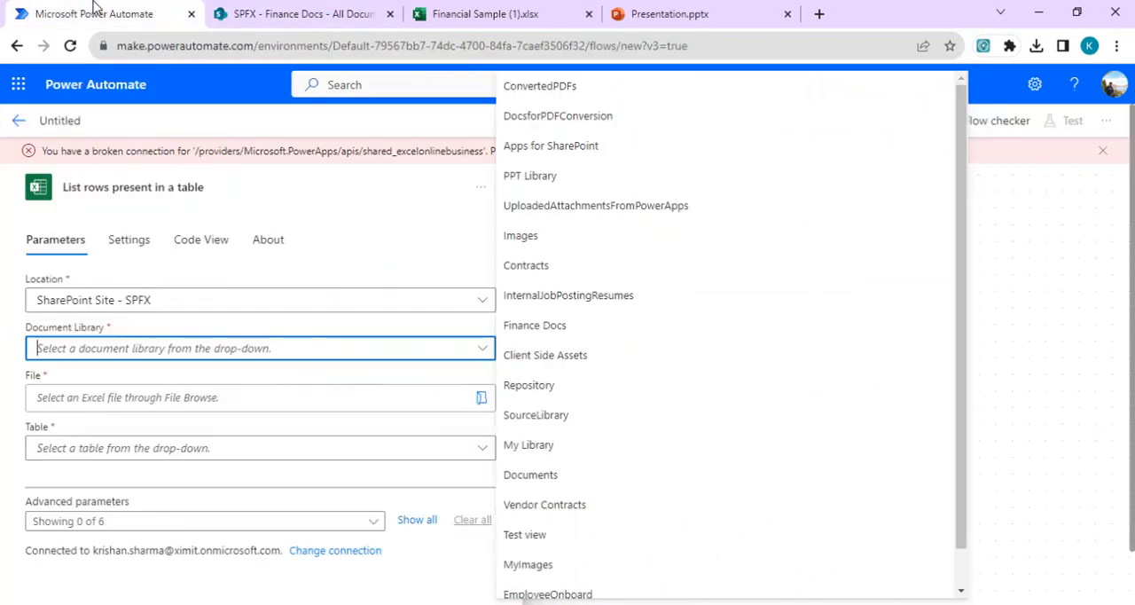
{"action": "left_click", "coordinate": [577, 327]}
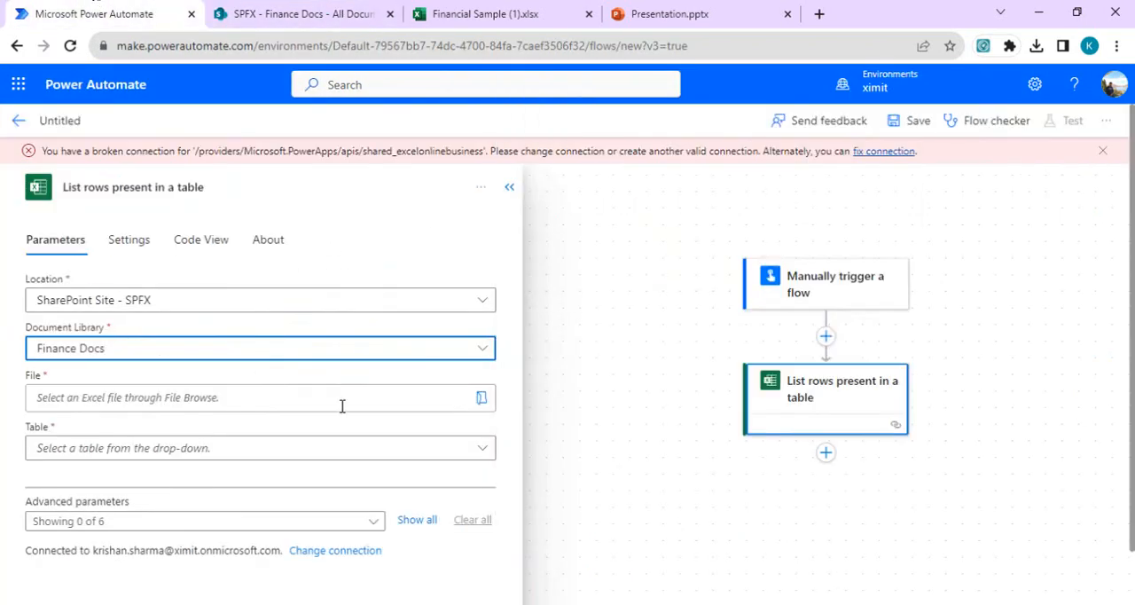
Step: Choose Financial Sample (1).xlsx as the Excel action's file and FinanceTable as its table, and collapse the action's settings
{"action": "left_click", "coordinate": [482, 398]}
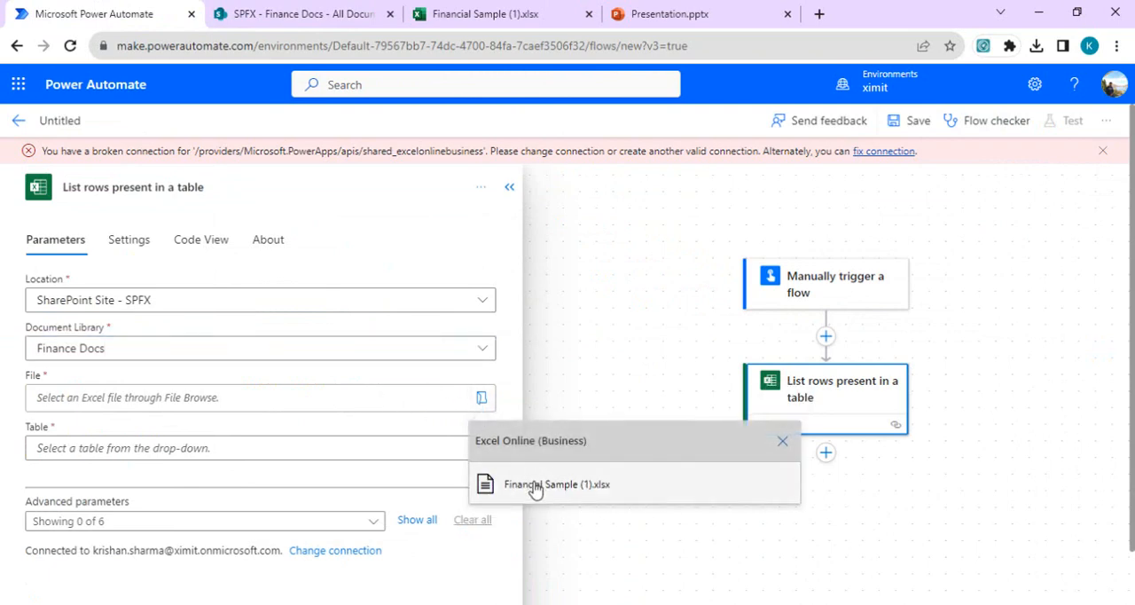
{"action": "left_click", "coordinate": [534, 491]}
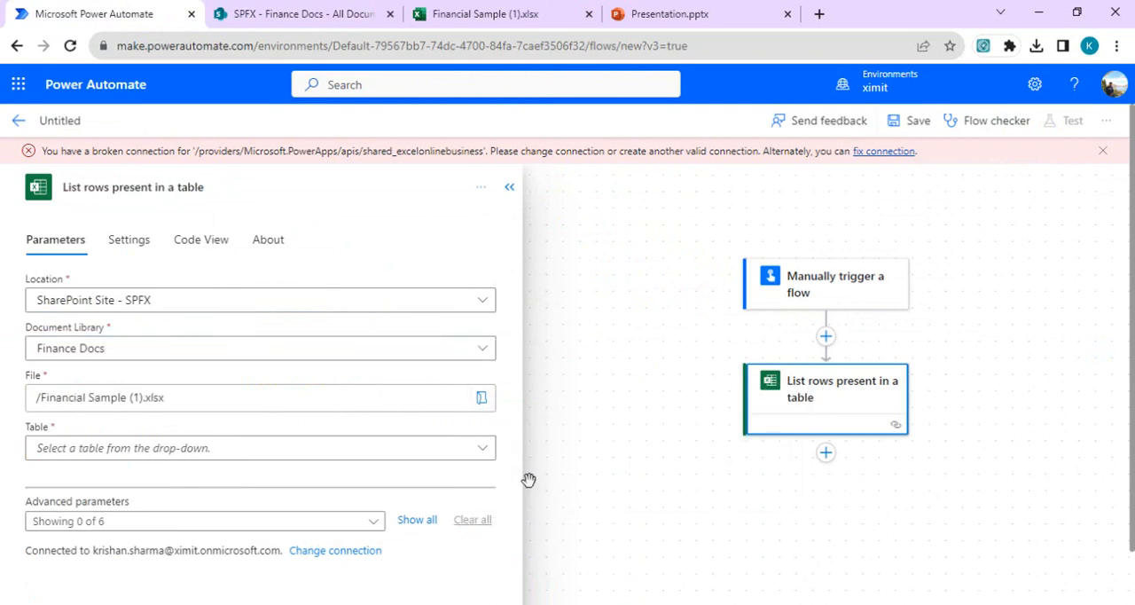
{"action": "left_click", "coordinate": [359, 453]}
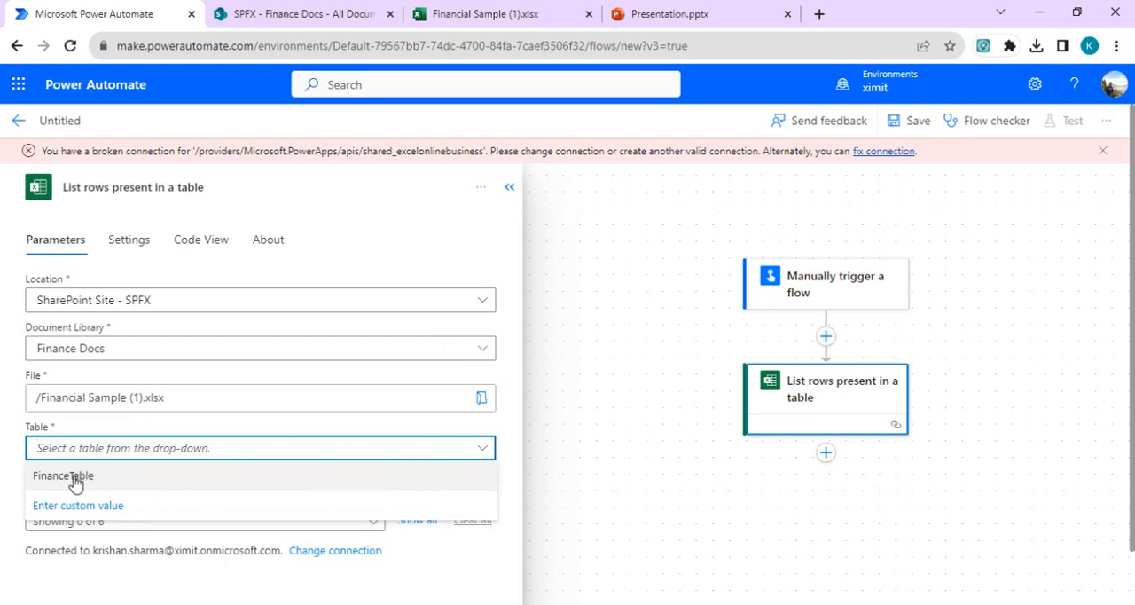
{"action": "left_click", "coordinate": [75, 483]}
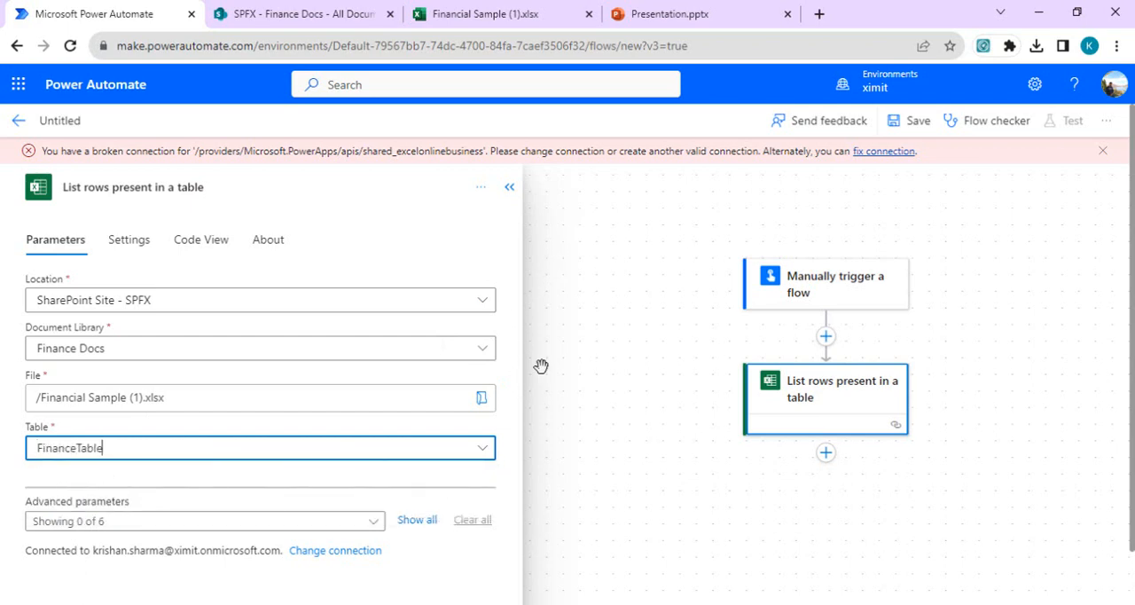
{"action": "left_click", "coordinate": [510, 186]}
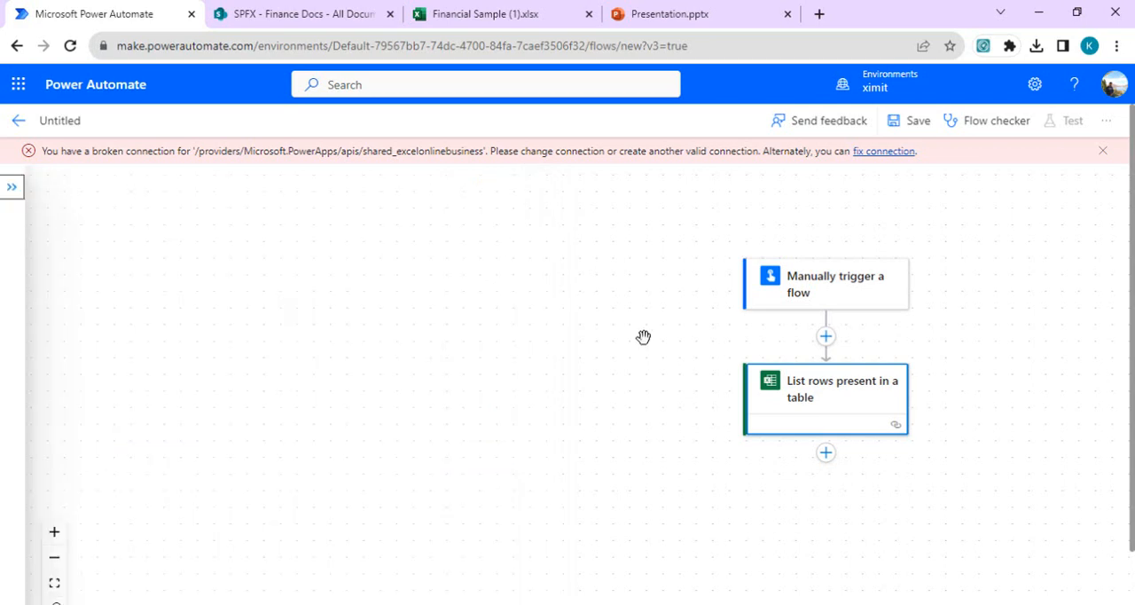
Step: Add the Microsoft Dataverse action "Add a new row" below the Excel action and set its table to Work Queue Items
{"action": "left_click", "coordinate": [825, 453]}
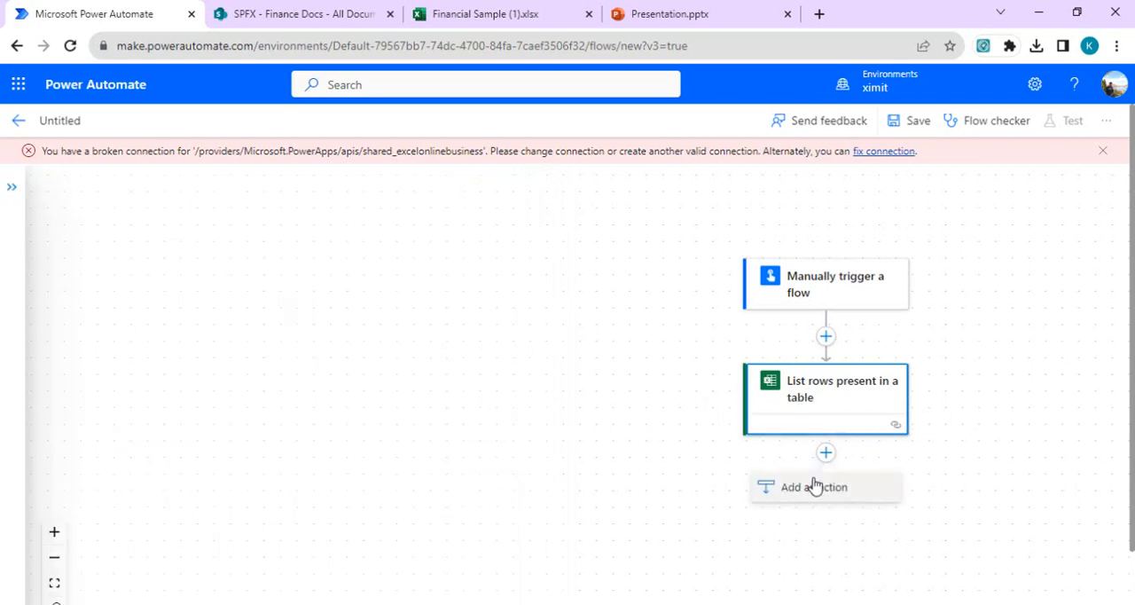
{"action": "left_click", "coordinate": [813, 487]}
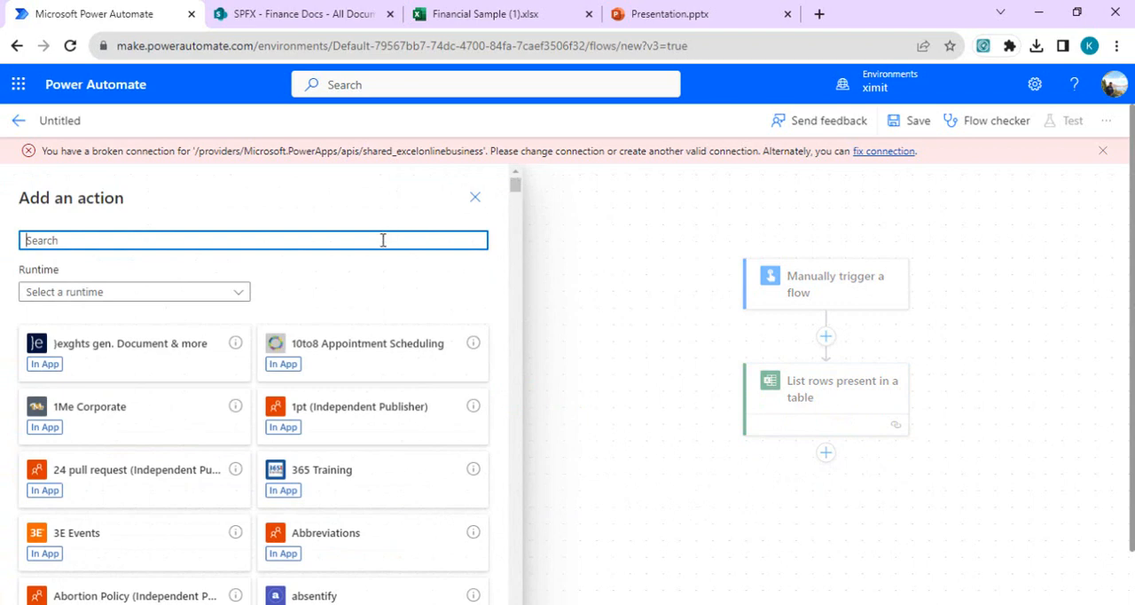
{"action": "type", "text": "add a new row"}
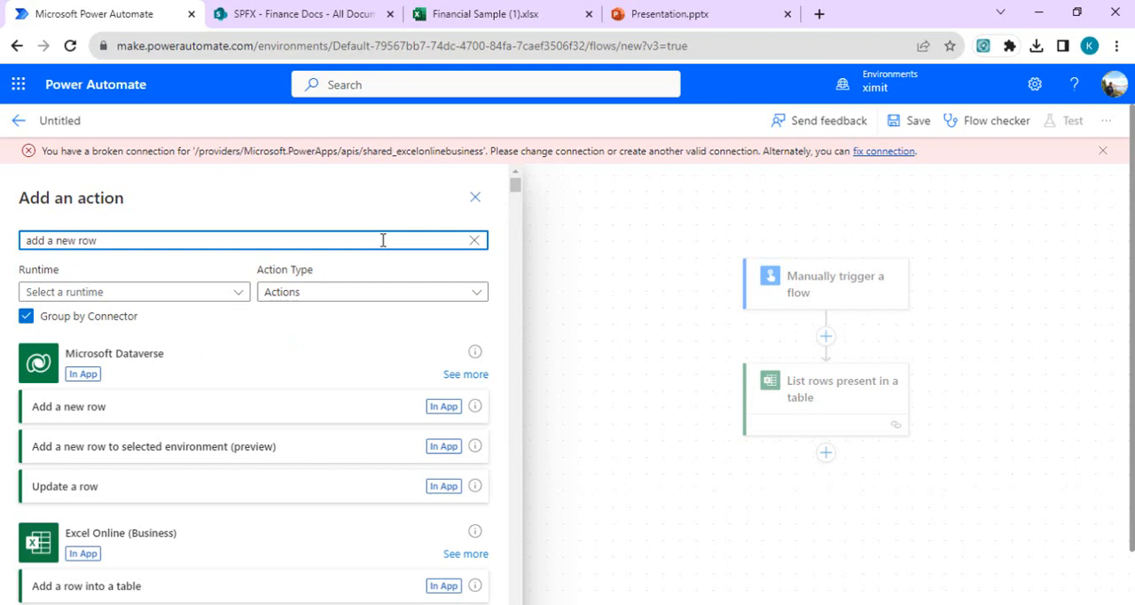
{"action": "left_click", "coordinate": [95, 419]}
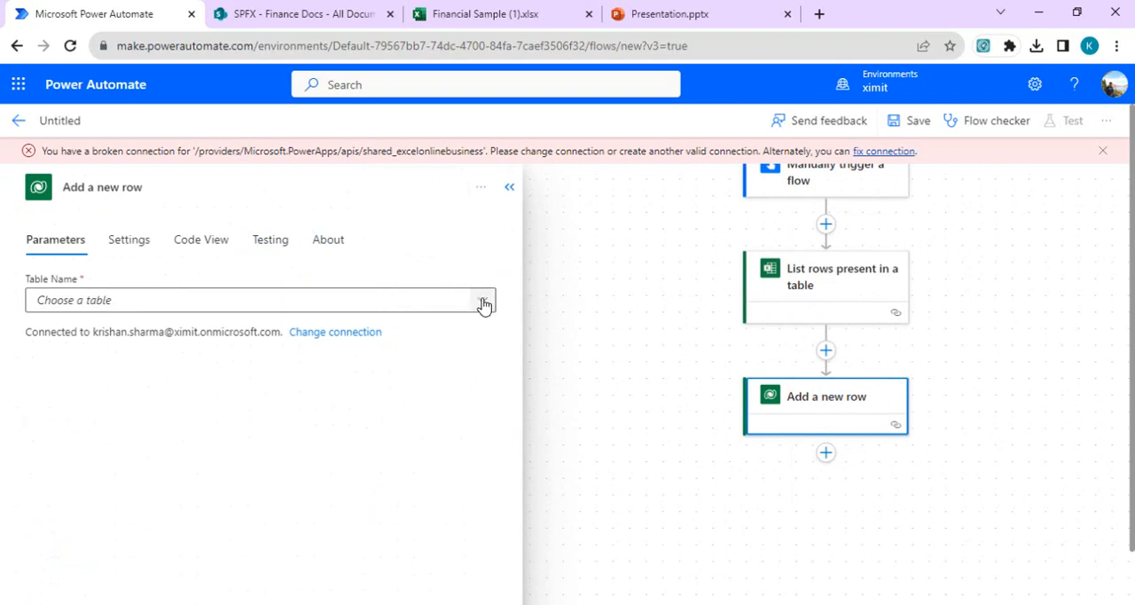
{"action": "left_click", "coordinate": [483, 302]}
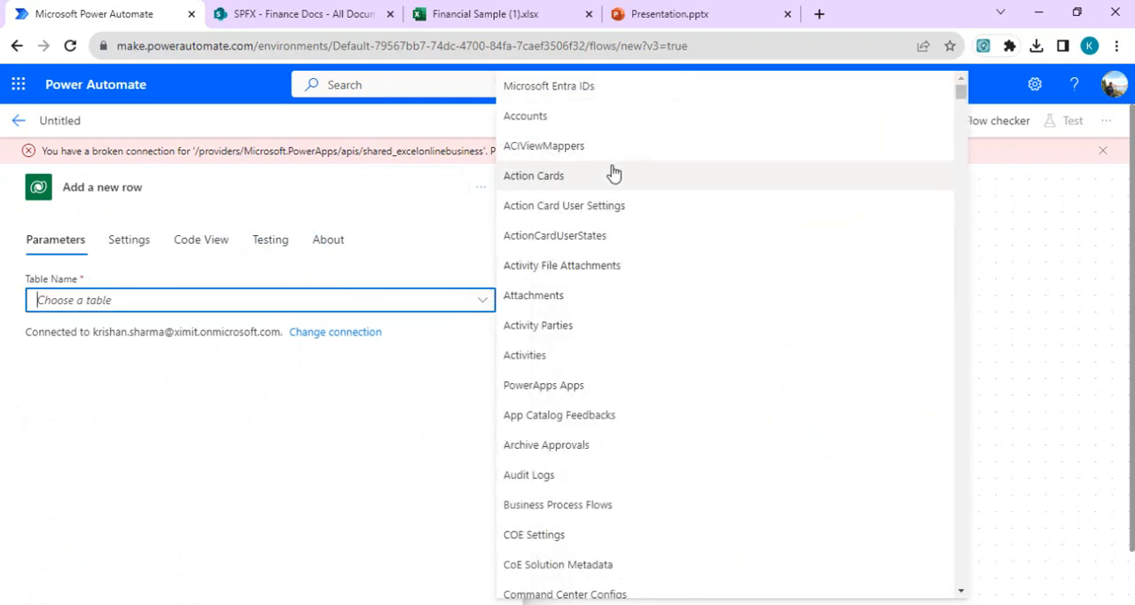
{"action": "type", "text": "work"}
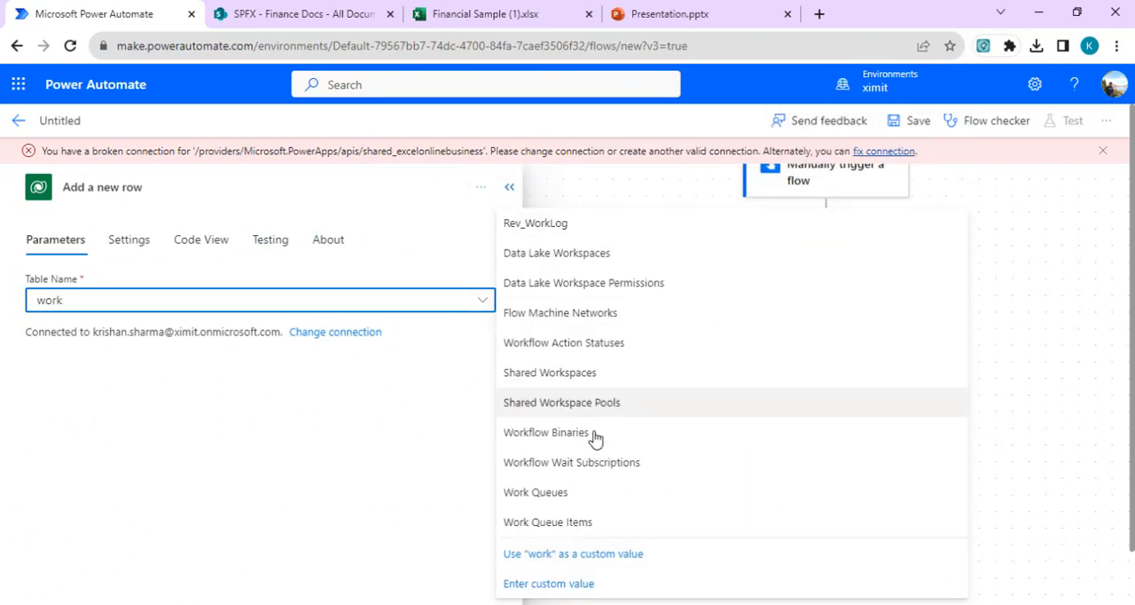
{"action": "left_click", "coordinate": [567, 523]}
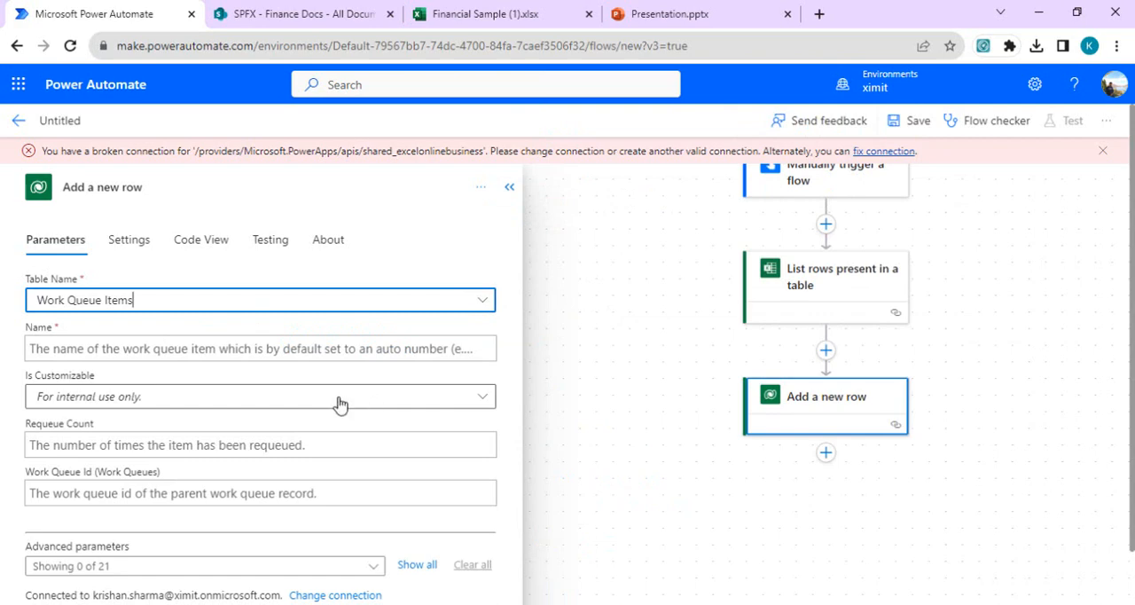
Step: Set the new row's Name to the dynamic ID value from "List rows present in a table"
{"action": "left_click", "coordinate": [272, 351]}
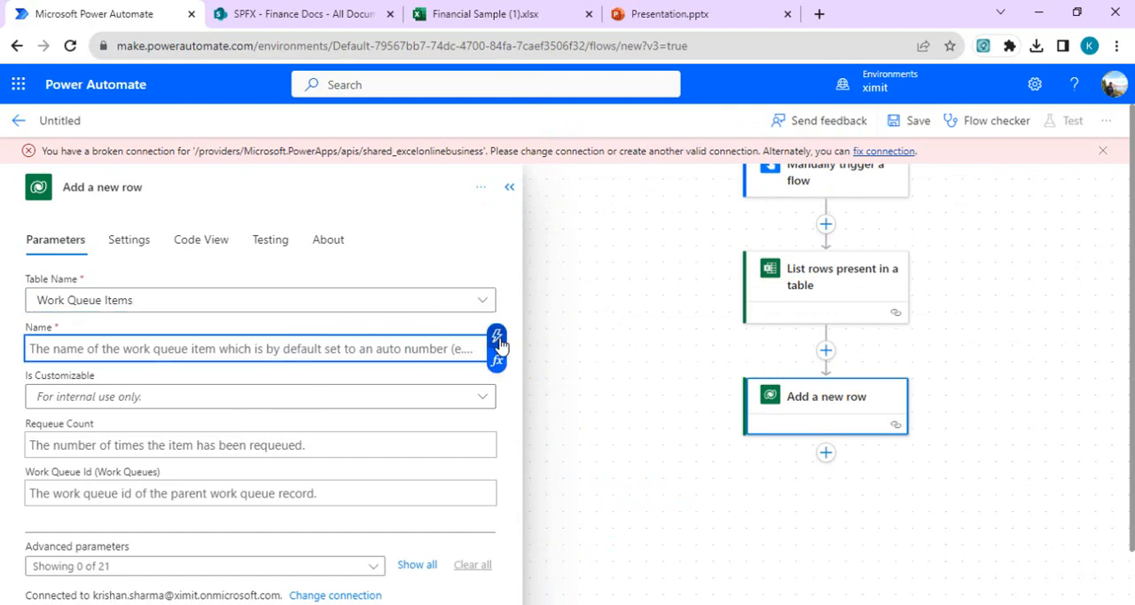
{"action": "left_click", "coordinate": [501, 348]}
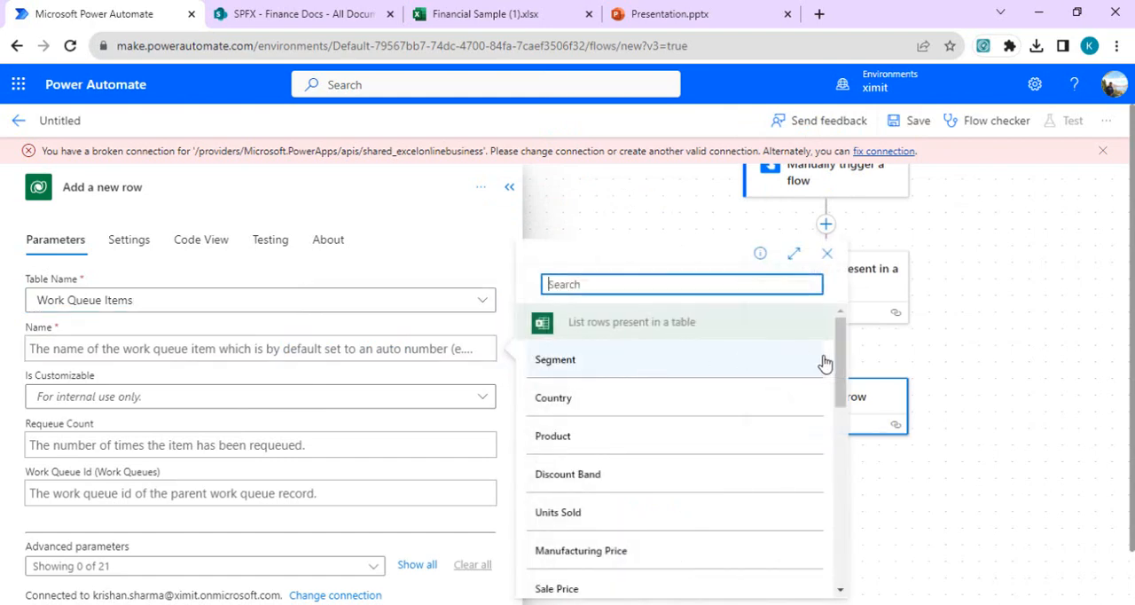
{"action": "left_click_drag", "start_coordinate": [838, 378], "coordinate": [841, 430]}
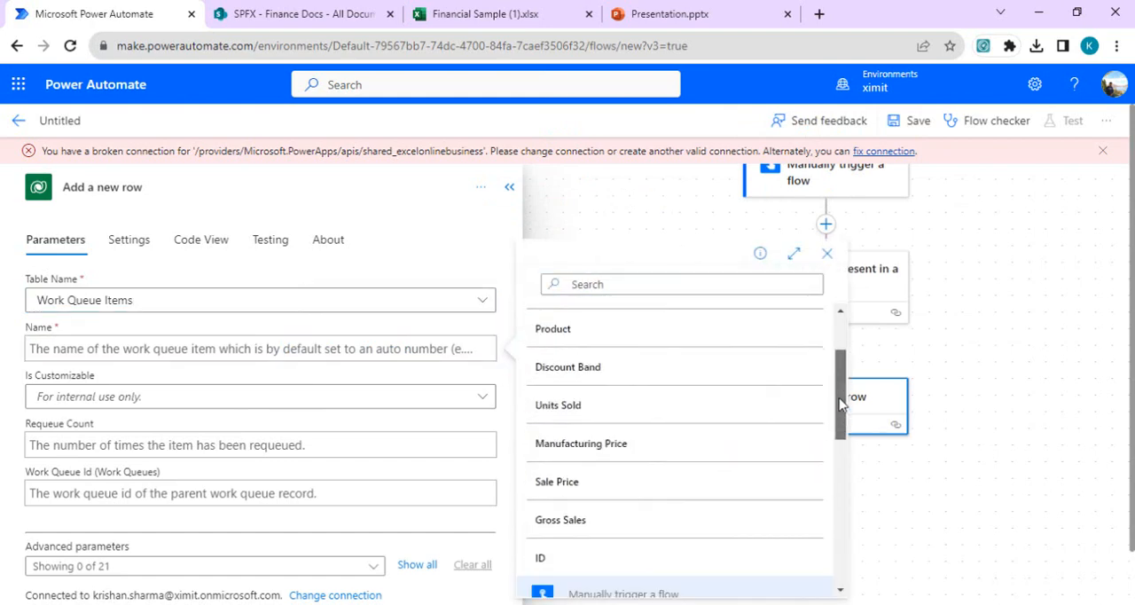
{"action": "left_click", "coordinate": [547, 560]}
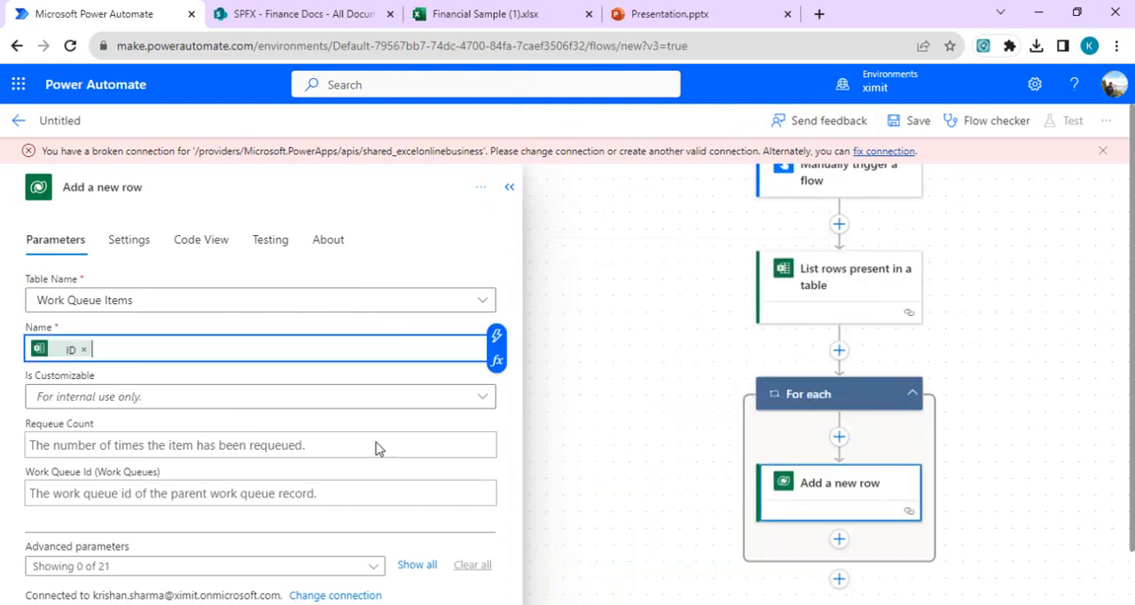
{"action": "left_click", "coordinate": [350, 405]}
{"action": "left_click", "coordinate": [349, 406]}
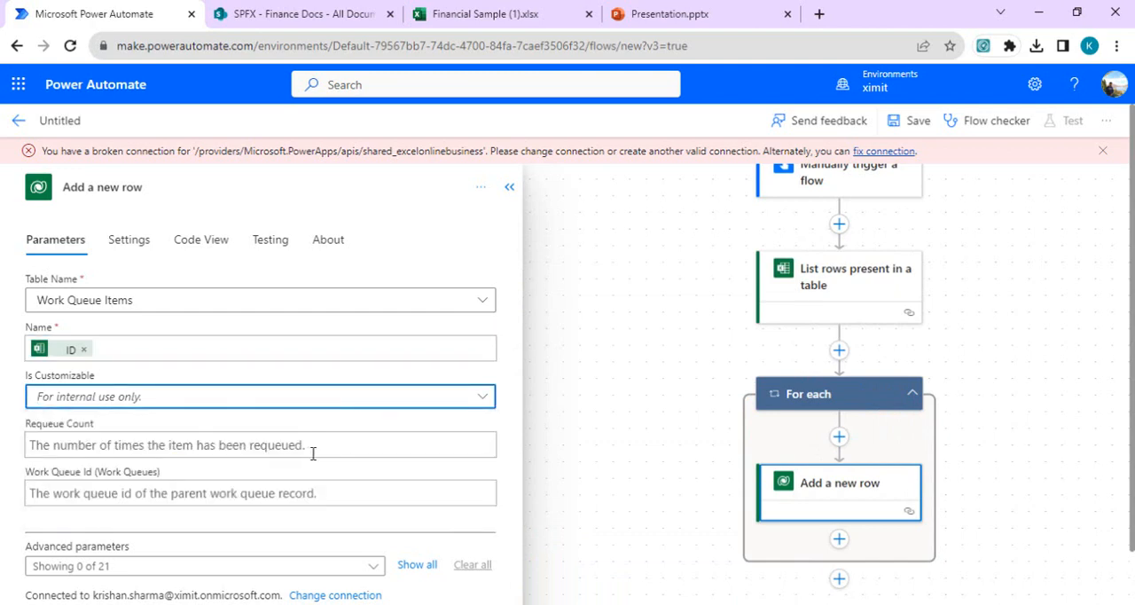
Step: Start filling in the new row's Work Queue Id and open the Power Automate home page in a new browser tab
{"action": "left_click", "coordinate": [269, 493]}
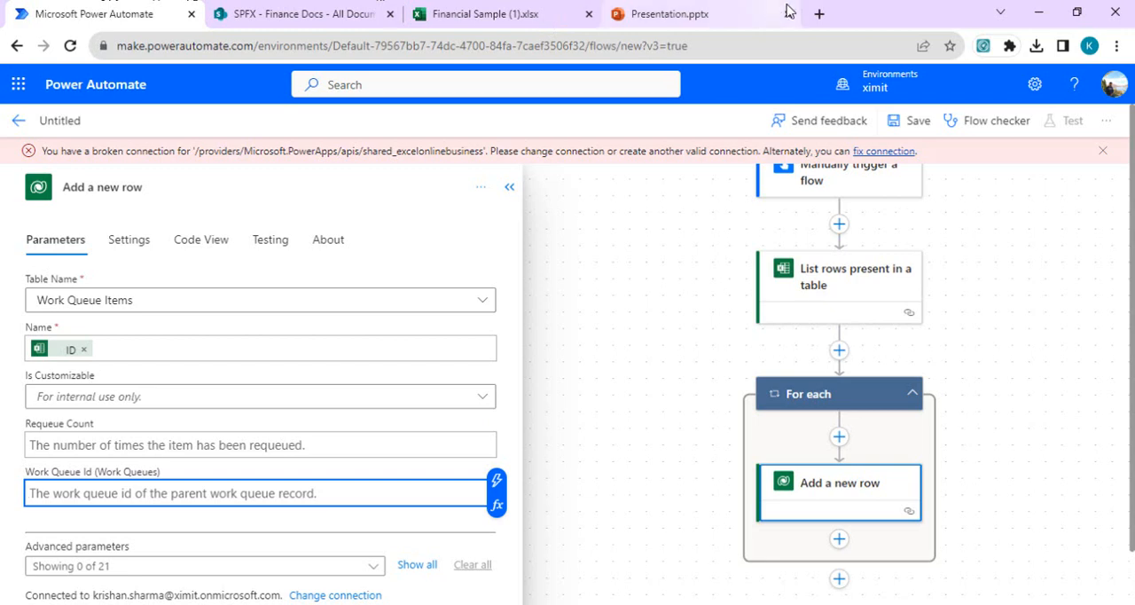
{"action": "left_click", "coordinate": [817, 14]}
{"action": "type", "text": "make.power"}
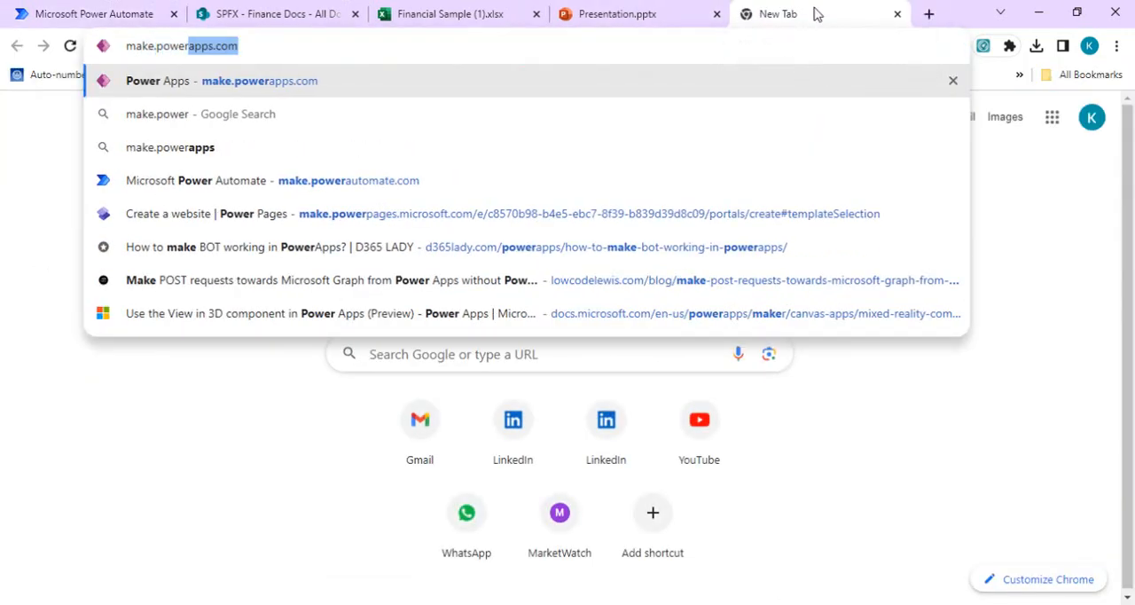
{"action": "key", "text": "Delete"}
{"action": "type", "text": "aut"}
{"action": "key", "text": "Return"}
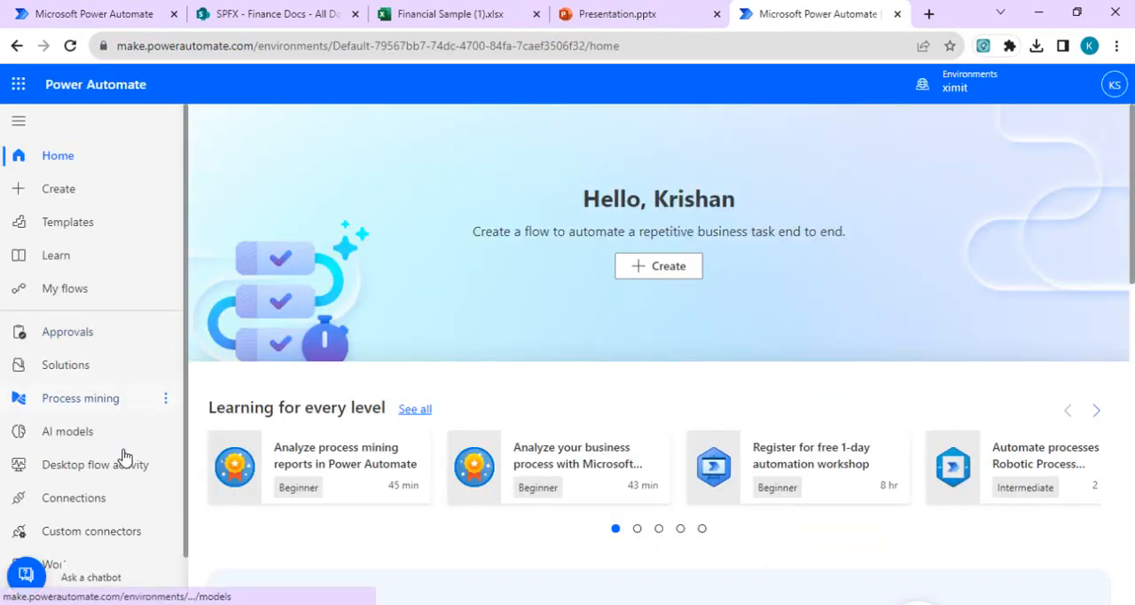
Step: Open the FinanceSaleQueue work queue's advanced details and copy its work queue id
{"action": "scroll", "coordinate": [70, 567], "scroll_direction": "down", "scroll_amount": 1}
{"action": "left_click", "coordinate": [88, 514]}
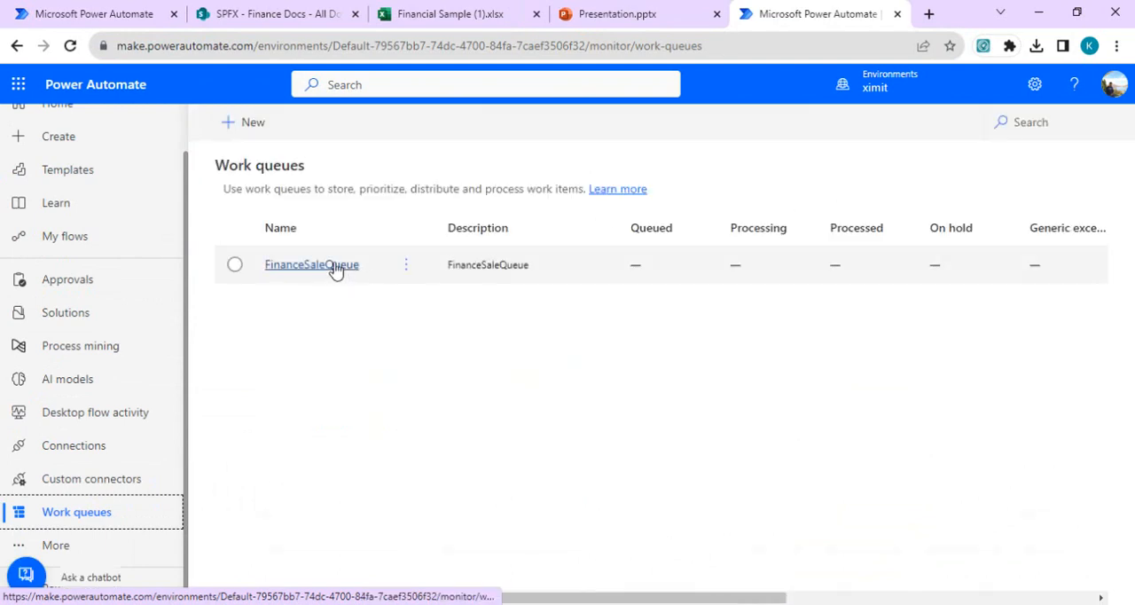
{"action": "left_click", "coordinate": [335, 266]}
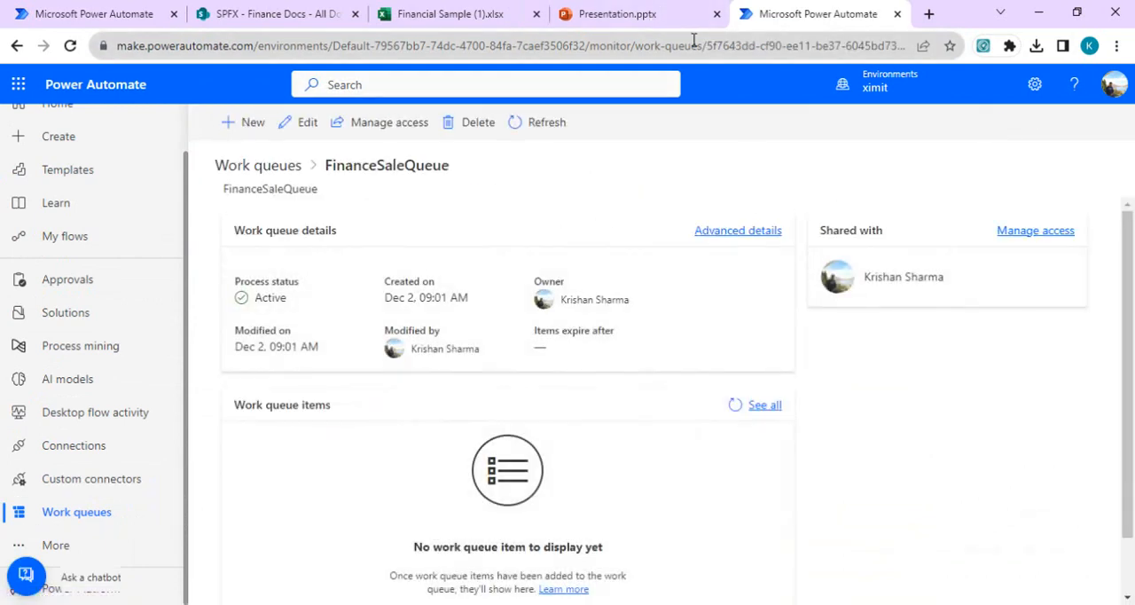
{"action": "left_click_drag", "start_coordinate": [707, 44], "coordinate": [824, 46]}
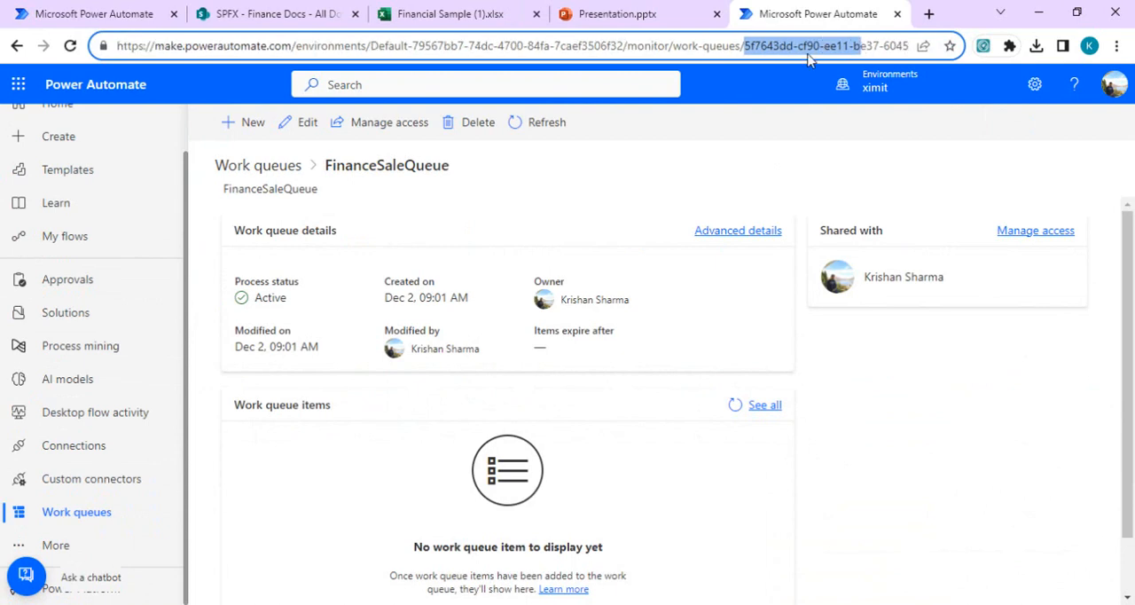
{"action": "left_click", "coordinate": [733, 233]}
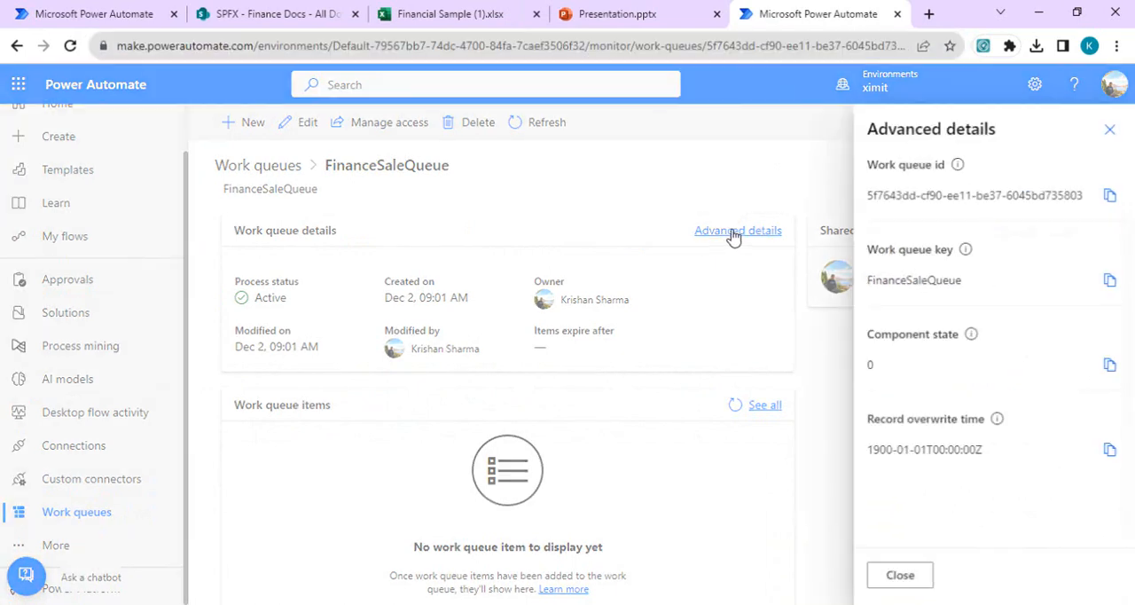
{"action": "left_click", "coordinate": [1106, 196]}
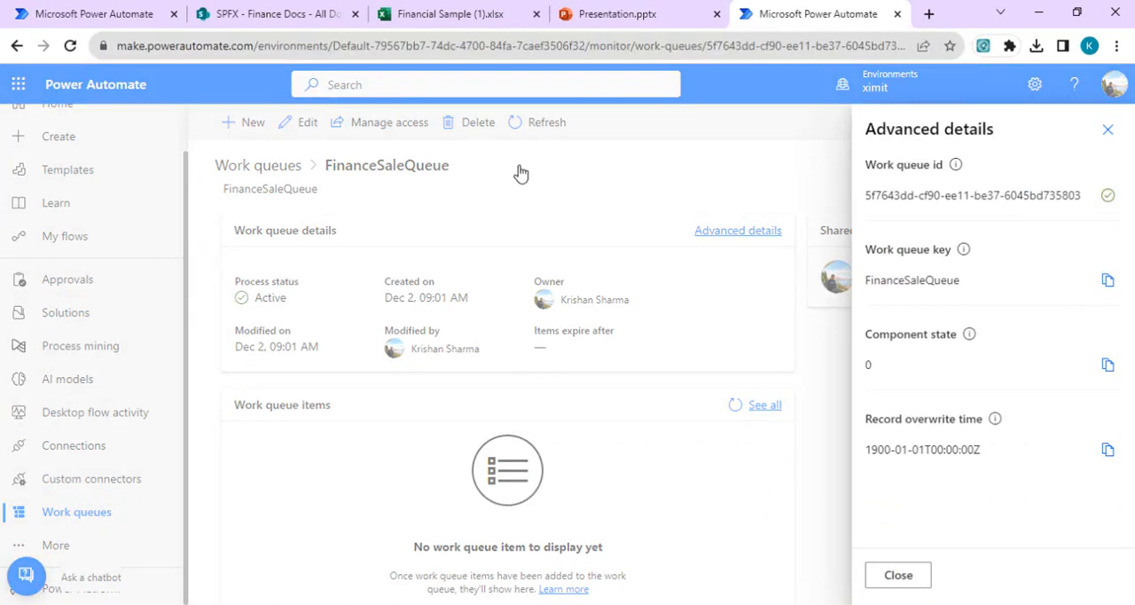
Step: Set the new row's Work Queue Id to /workqueues(5f7643dd-cf90-ee11-be37-6045bd735803) in the flow and collapse the action's settings
{"action": "left_click", "coordinate": [89, 13]}
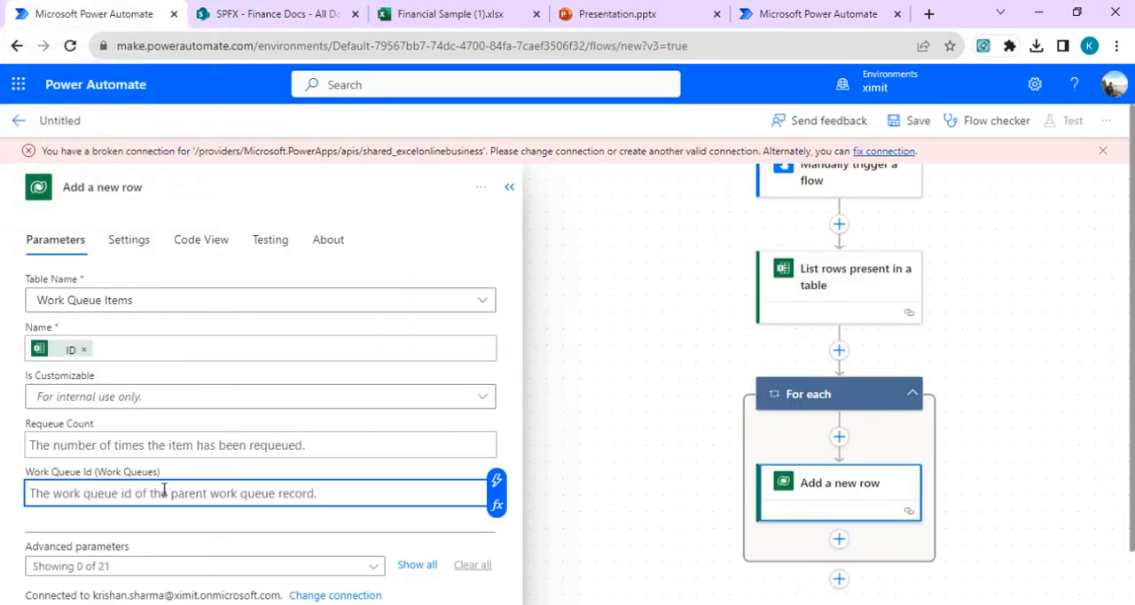
{"action": "type", "text": "/workqueu"}
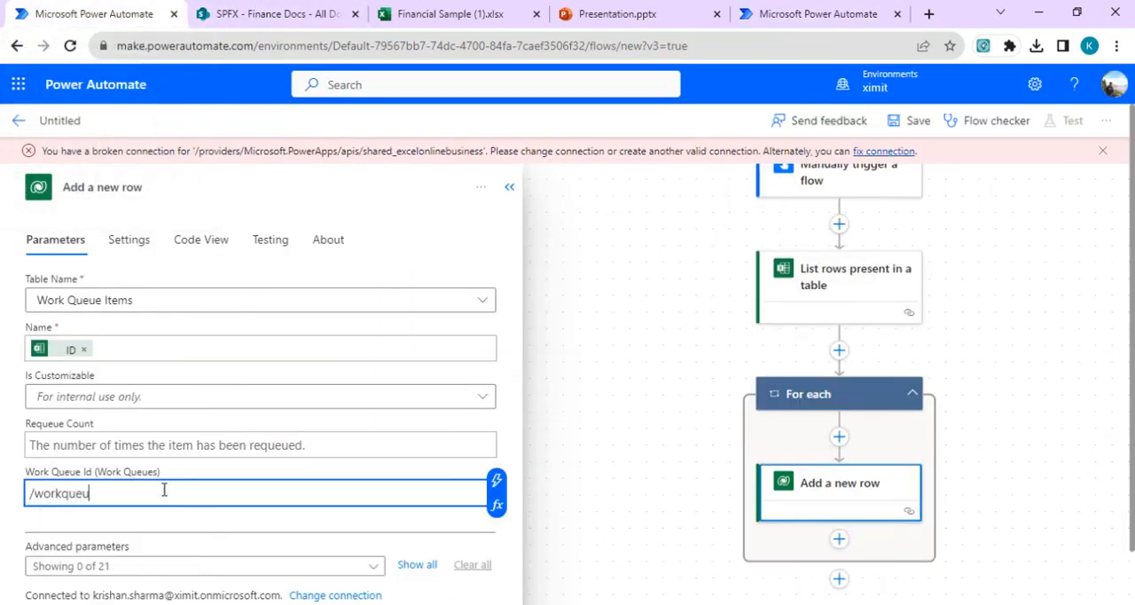
{"action": "type", "text": "es("}
{"action": "key", "text": "ctrl+v"}
{"action": "type", "text": ")"}
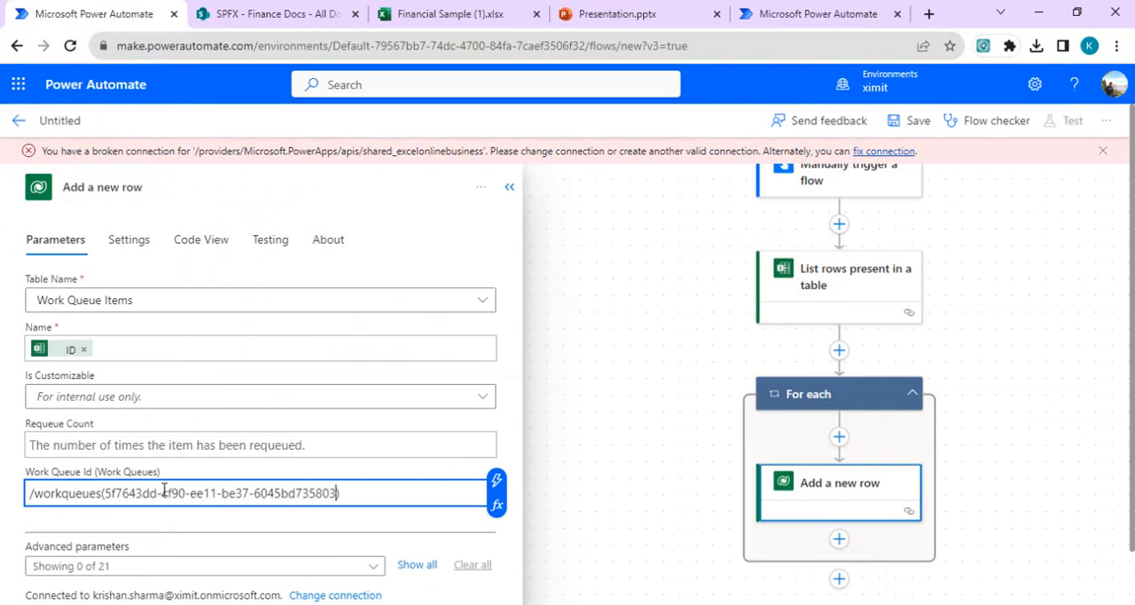
{"action": "left_click", "coordinate": [359, 473]}
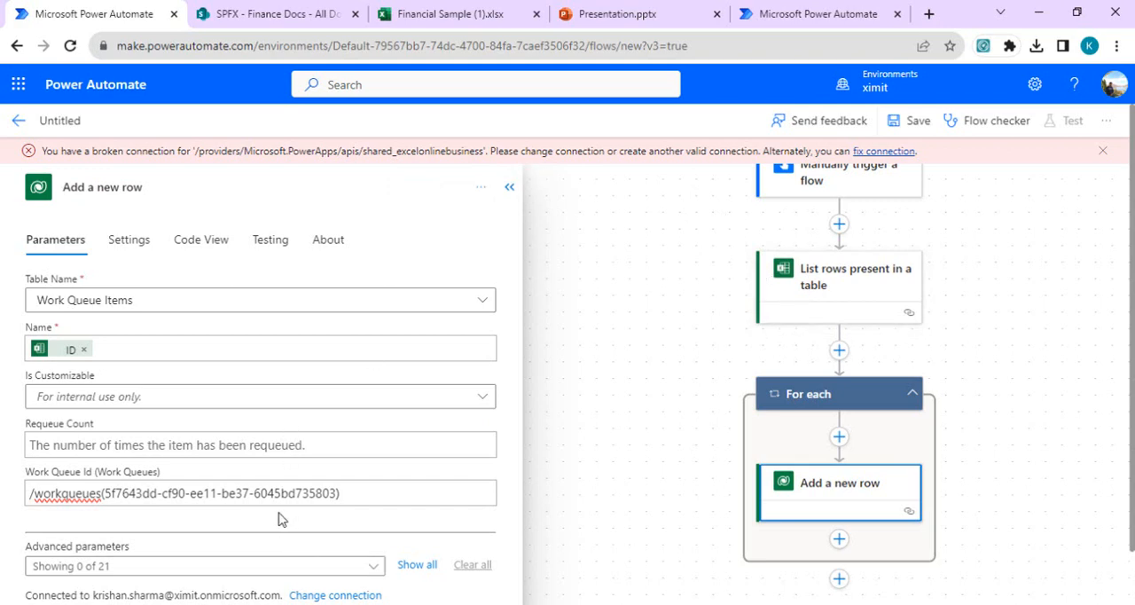
{"action": "left_click", "coordinate": [510, 187]}
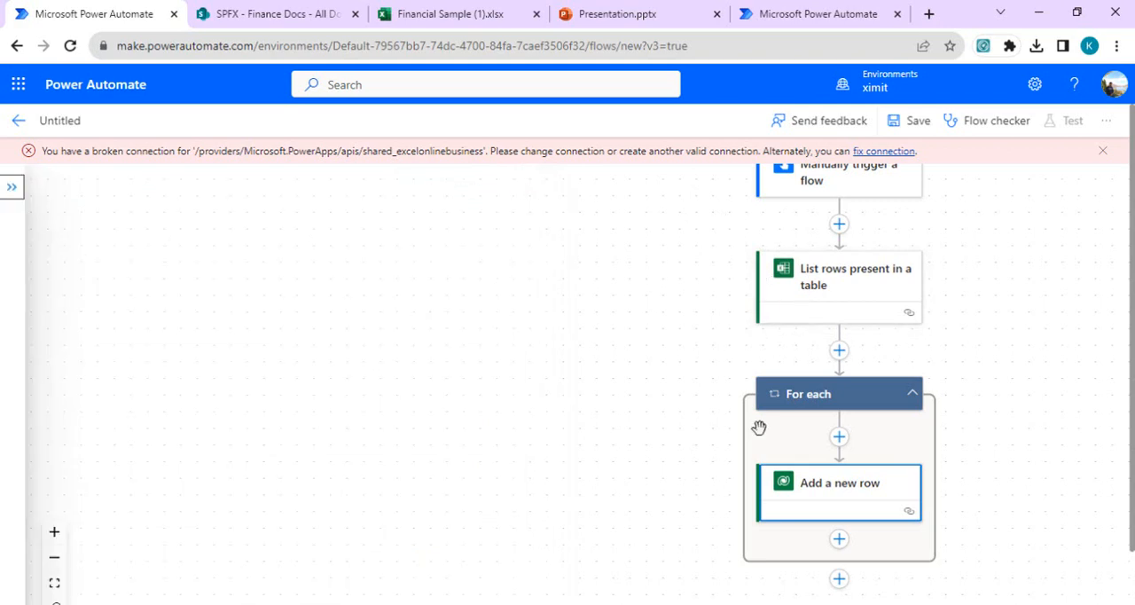
Step: Name the flow "Work queue - controller" and save it
{"action": "left_click_drag", "start_coordinate": [993, 413], "coordinate": [882, 332]}
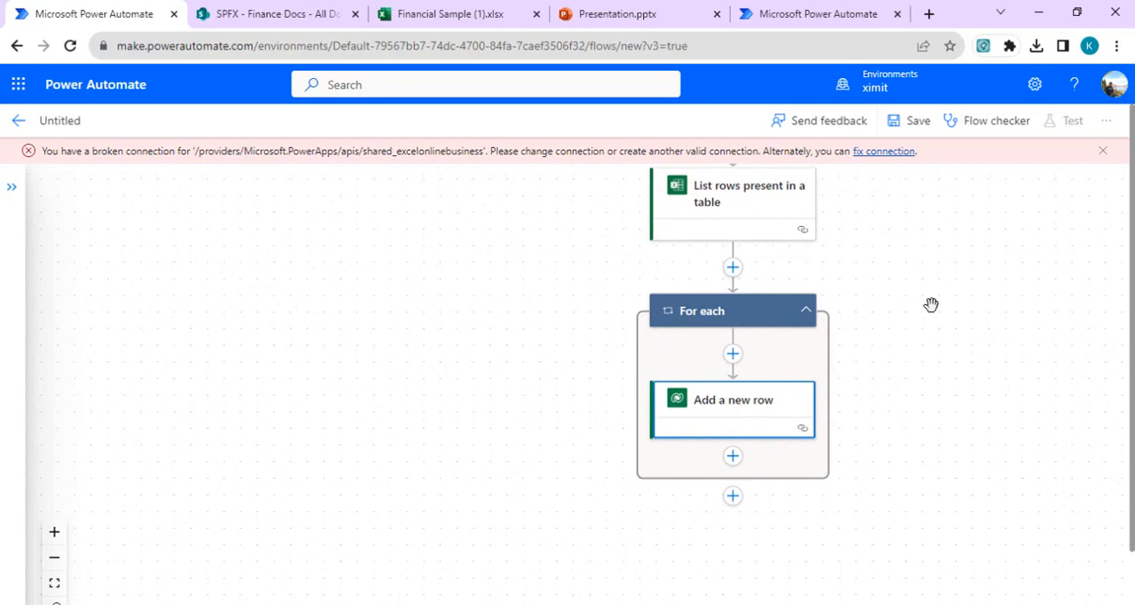
{"action": "left_click", "coordinate": [65, 122]}
{"action": "type", "text": "Work queue -"}
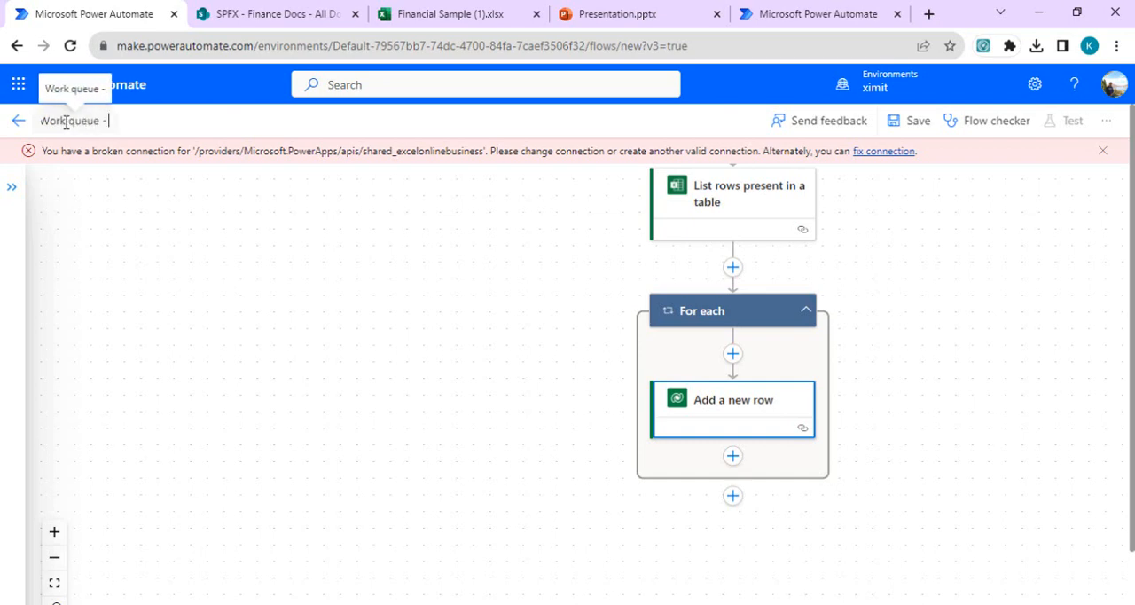
{"action": "type", "text": " controller"}
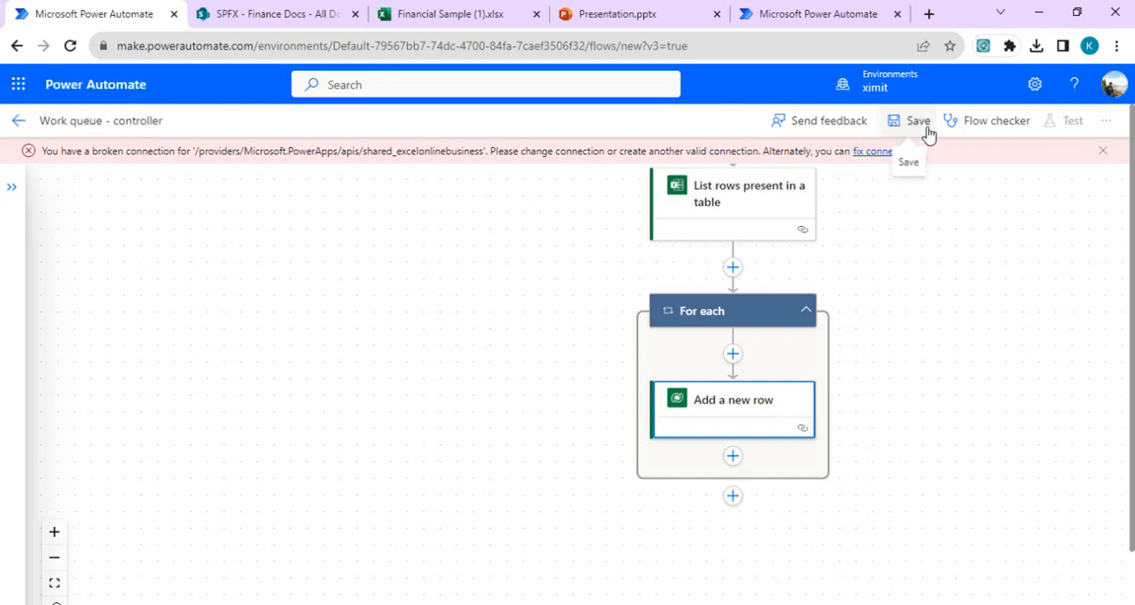
{"action": "left_click", "coordinate": [922, 124]}
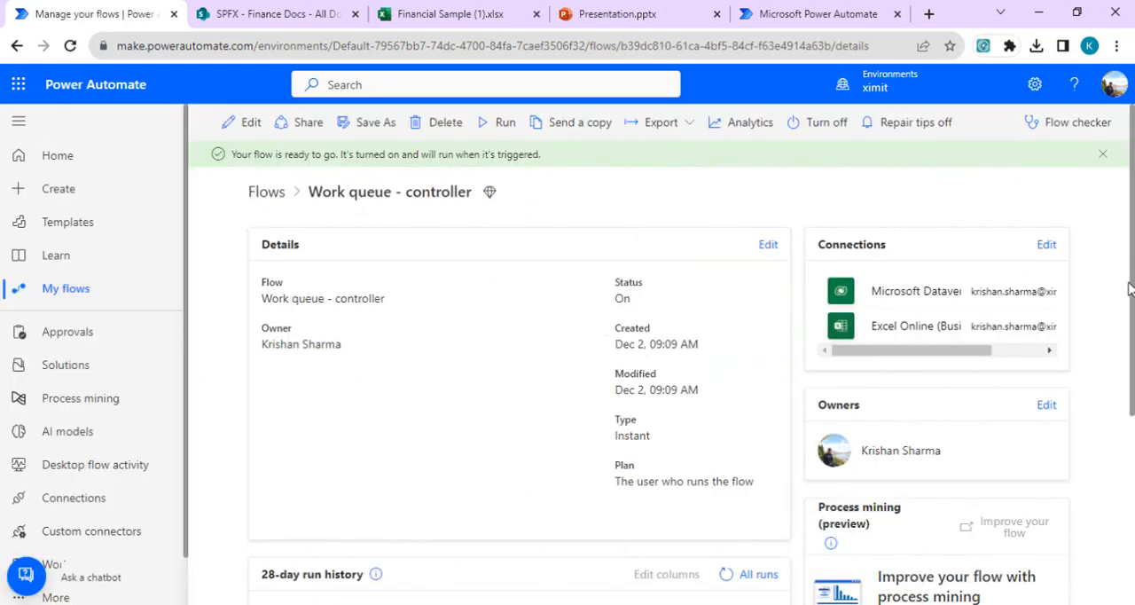
Step: View the full list of work queue items in FinanceSaleQueue
{"action": "mouse_move", "coordinate": [1130, 301]}
{"action": "left_mouse_down"}
{"action": "mouse_move", "coordinate": [1133, 350]}
{"action": "mouse_move", "coordinate": [1133, 307]}
{"action": "left_mouse_up"}
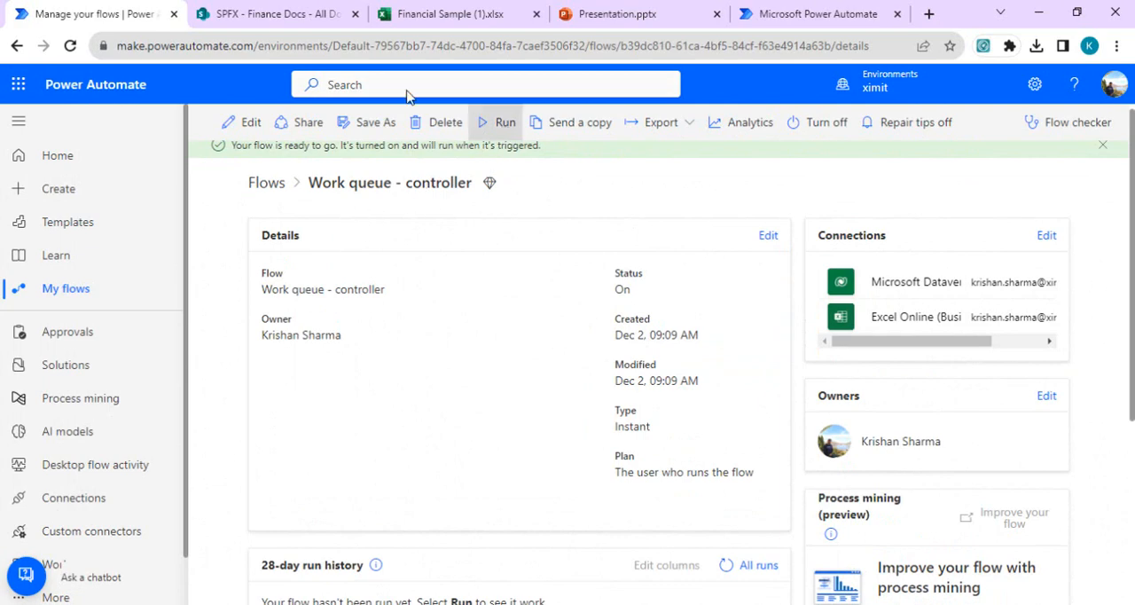
{"action": "left_click", "coordinate": [777, 12]}
{"action": "left_click", "coordinate": [656, 174]}
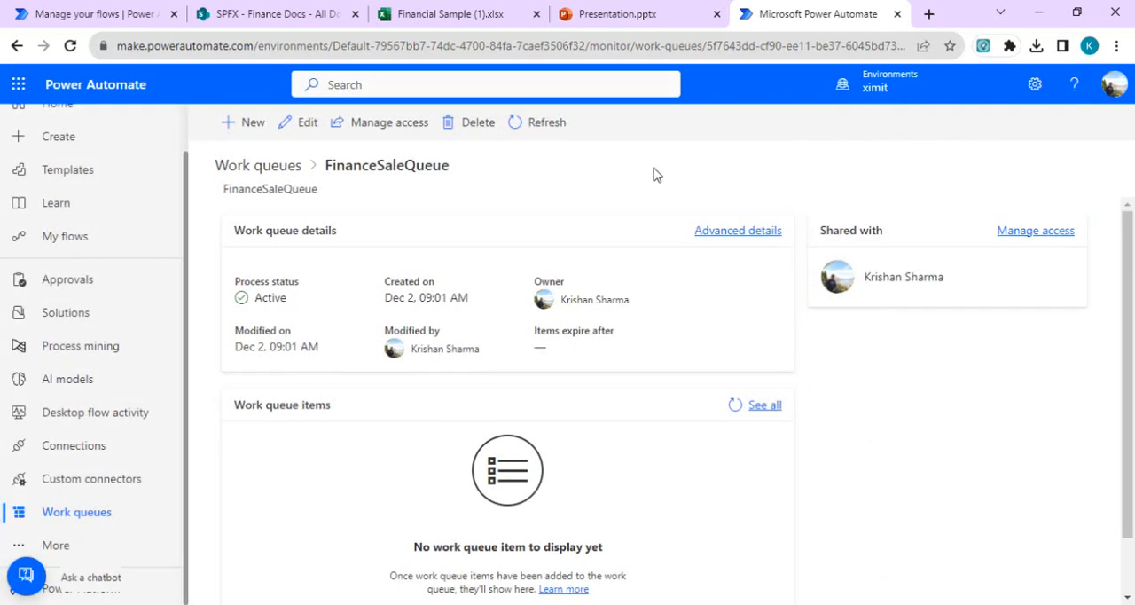
{"action": "left_click", "coordinate": [734, 405]}
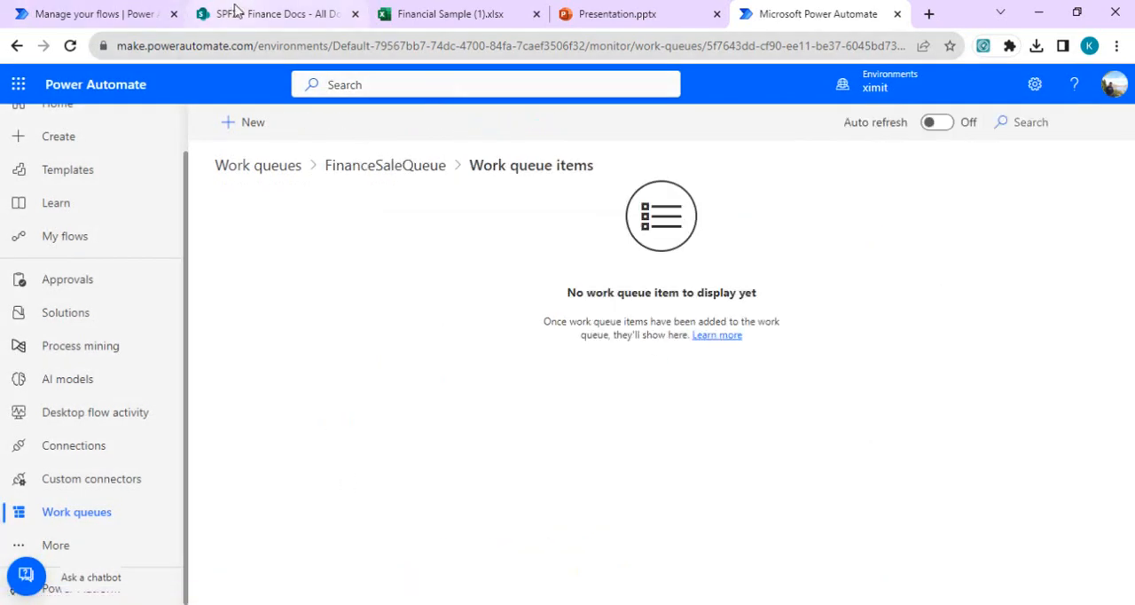
Step: Run the Work queue - controller flow and refresh its 28-day run history to check the run's status
{"action": "left_click", "coordinate": [115, 11]}
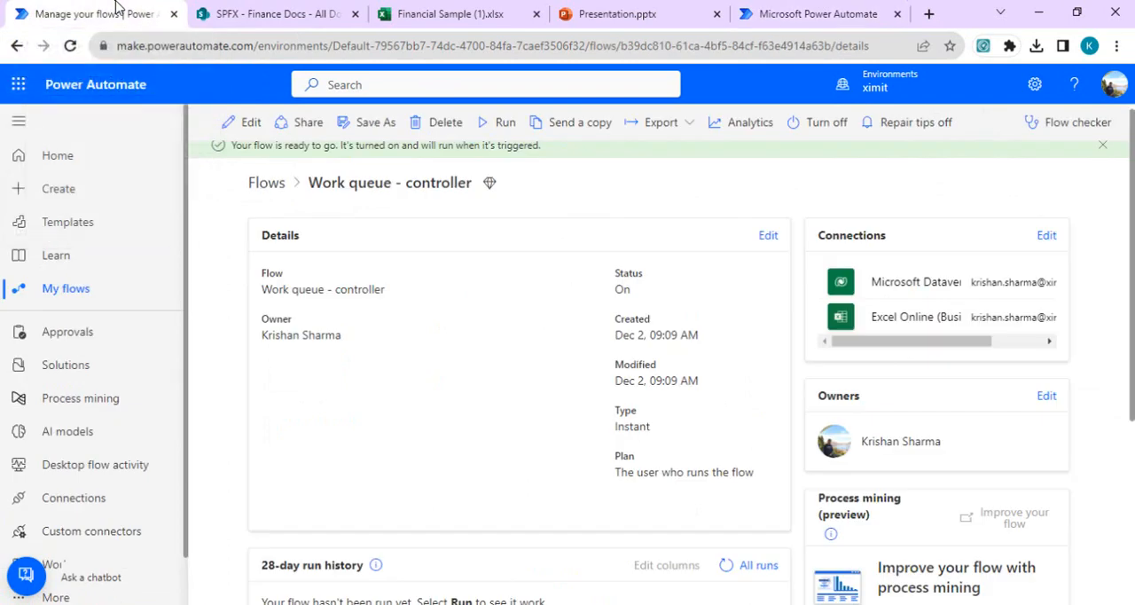
{"action": "left_click", "coordinate": [503, 123]}
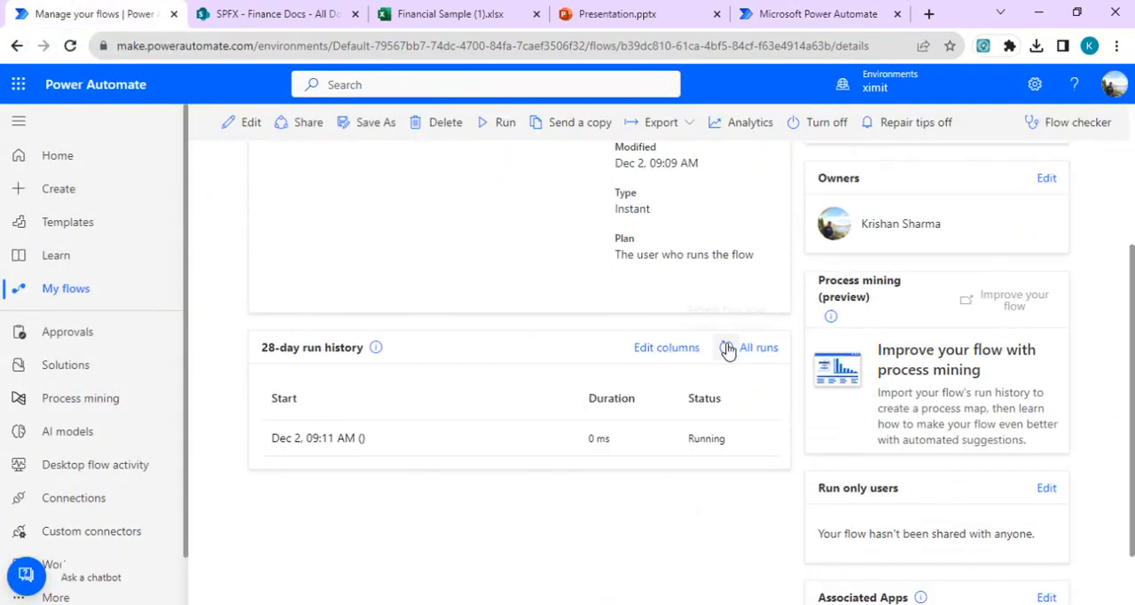
{"action": "left_click", "coordinate": [726, 348]}
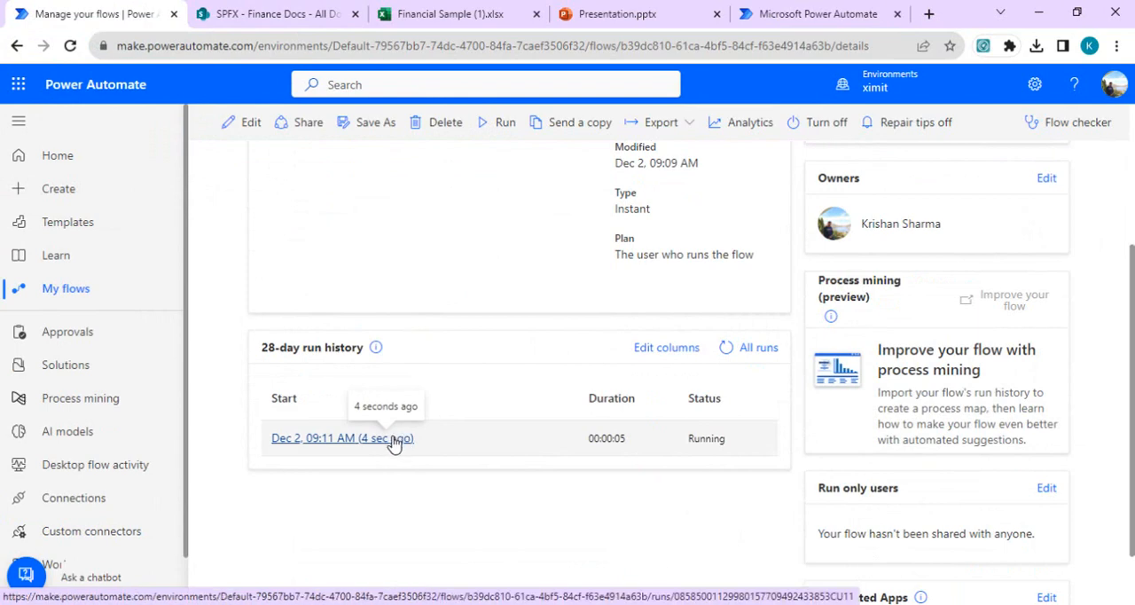
{"action": "left_click", "coordinate": [726, 347]}
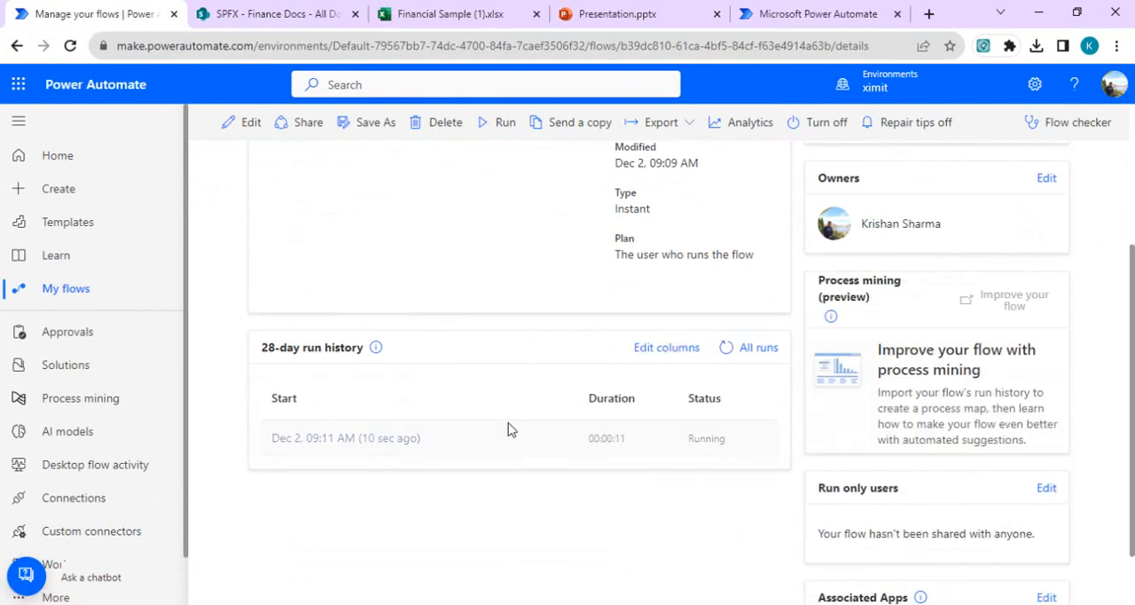
{"action": "left_click", "coordinate": [726, 348]}
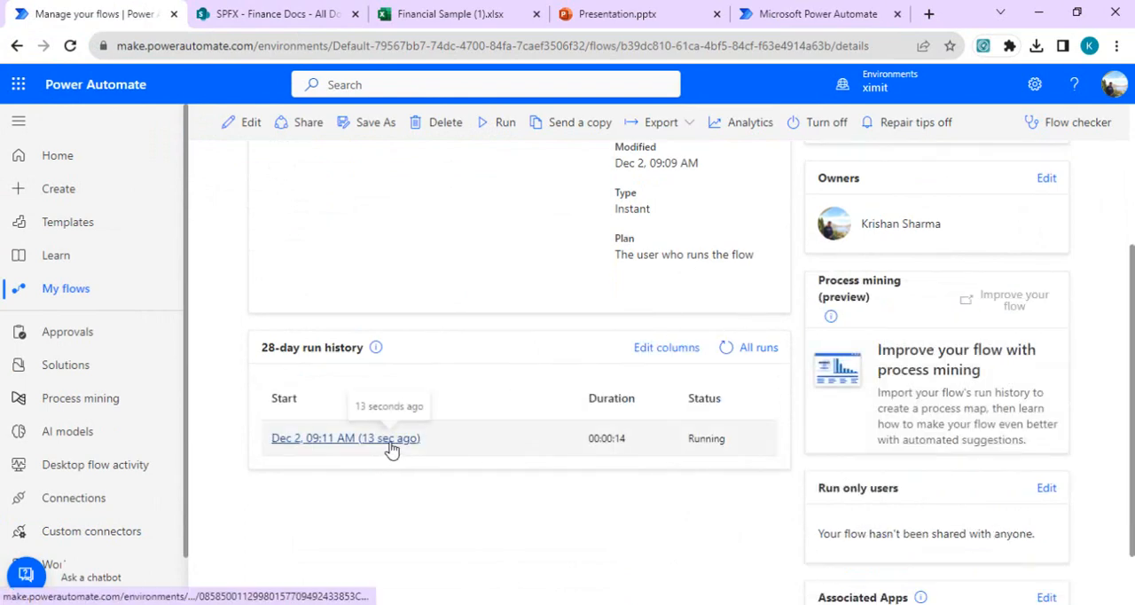
{"action": "left_click", "coordinate": [726, 354]}
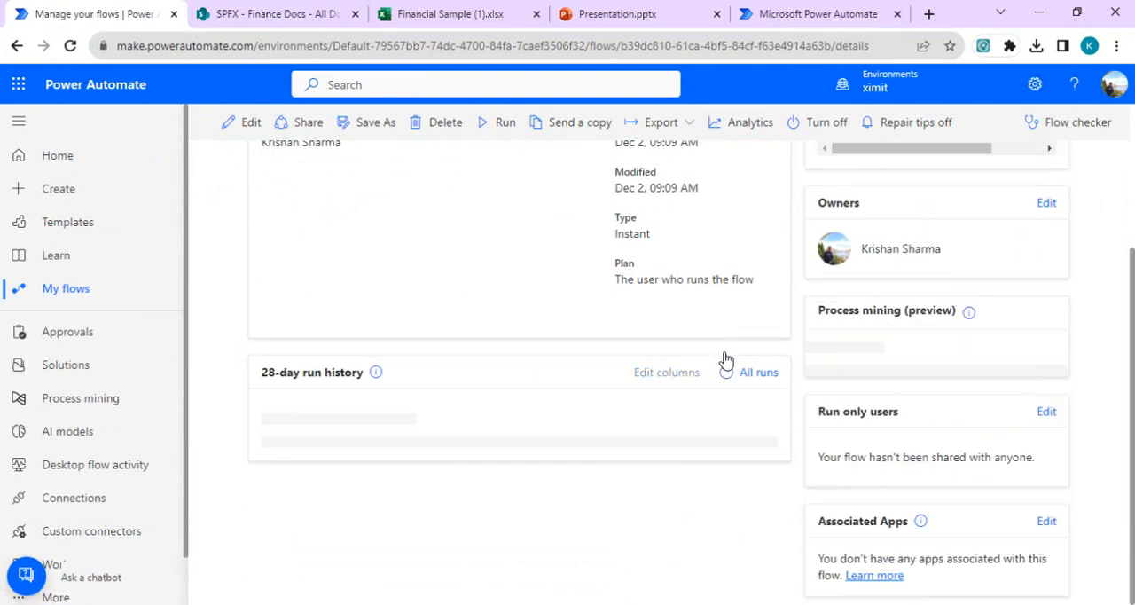
{"action": "left_click", "coordinate": [725, 353]}
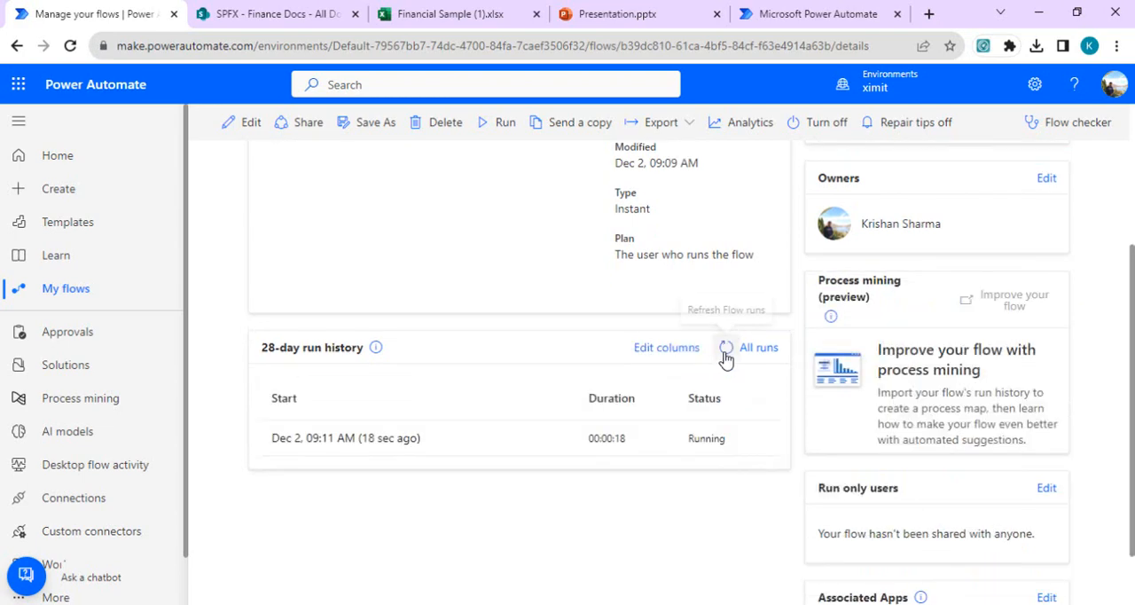
{"action": "left_click", "coordinate": [725, 353]}
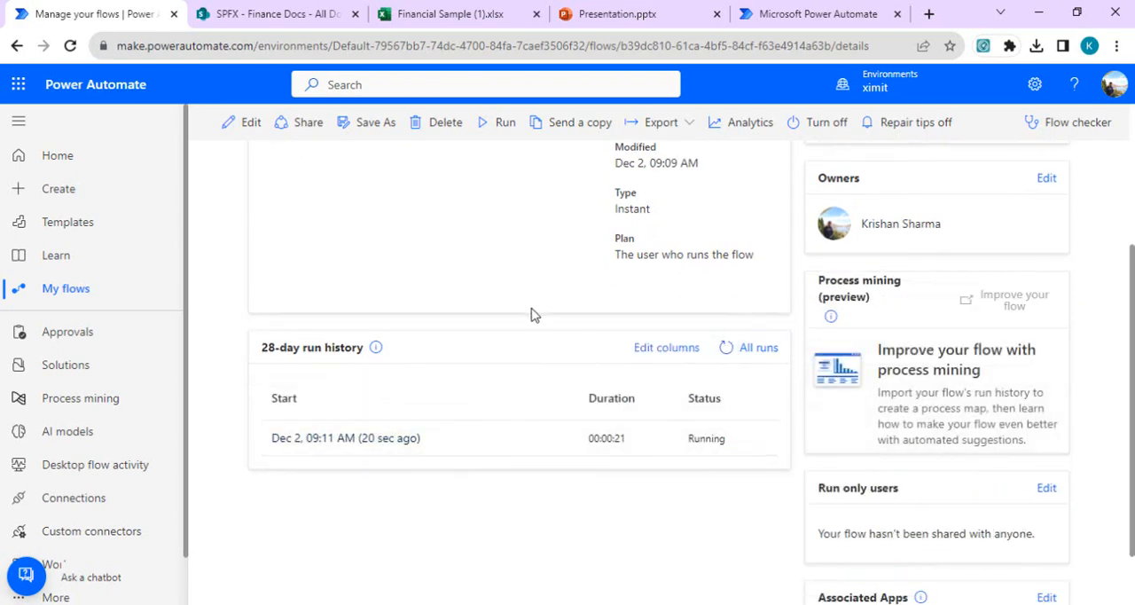
Step: Reload the FinanceSaleQueue work queue items page and examine the items' names, status, input and other columns
{"action": "left_click", "coordinate": [812, 14]}
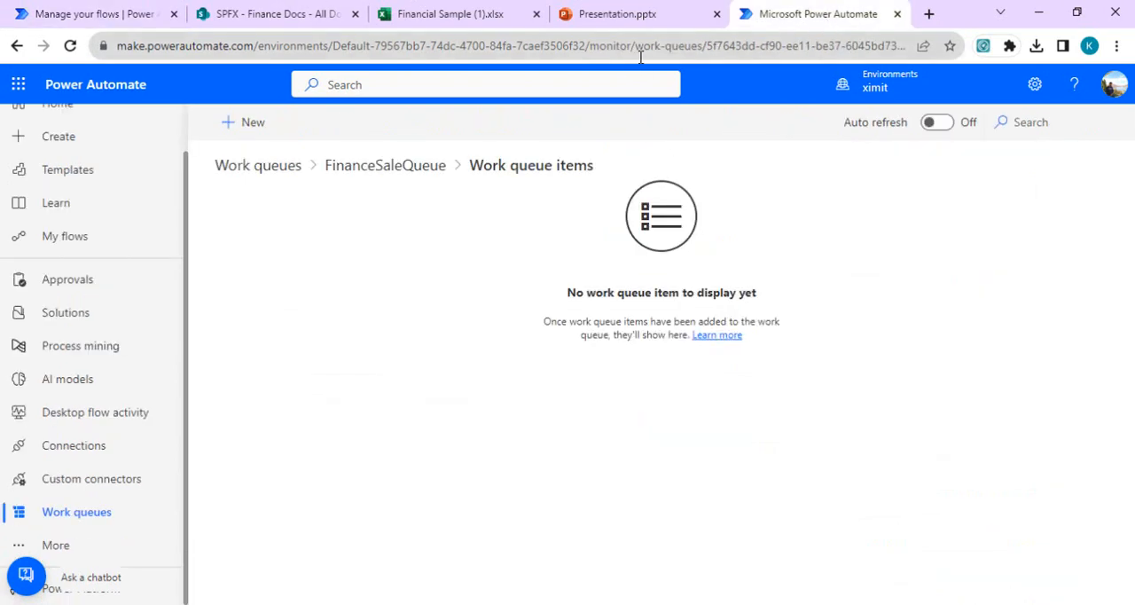
{"action": "left_click", "coordinate": [640, 56]}
{"action": "key", "text": "Return"}
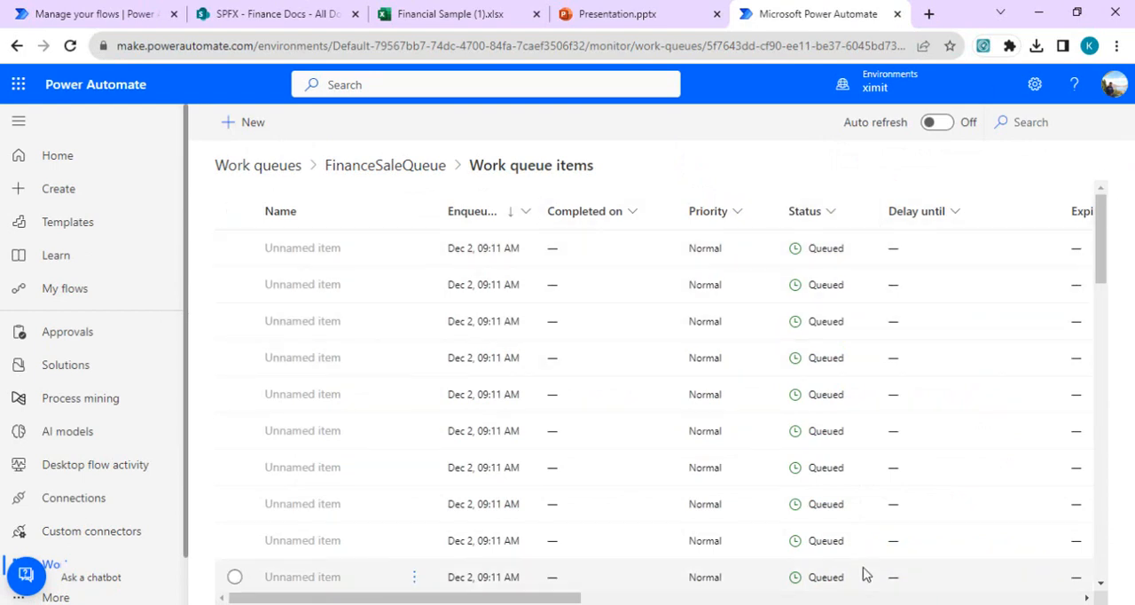
{"action": "left_click_drag", "start_coordinate": [577, 598], "coordinate": [760, 599]}
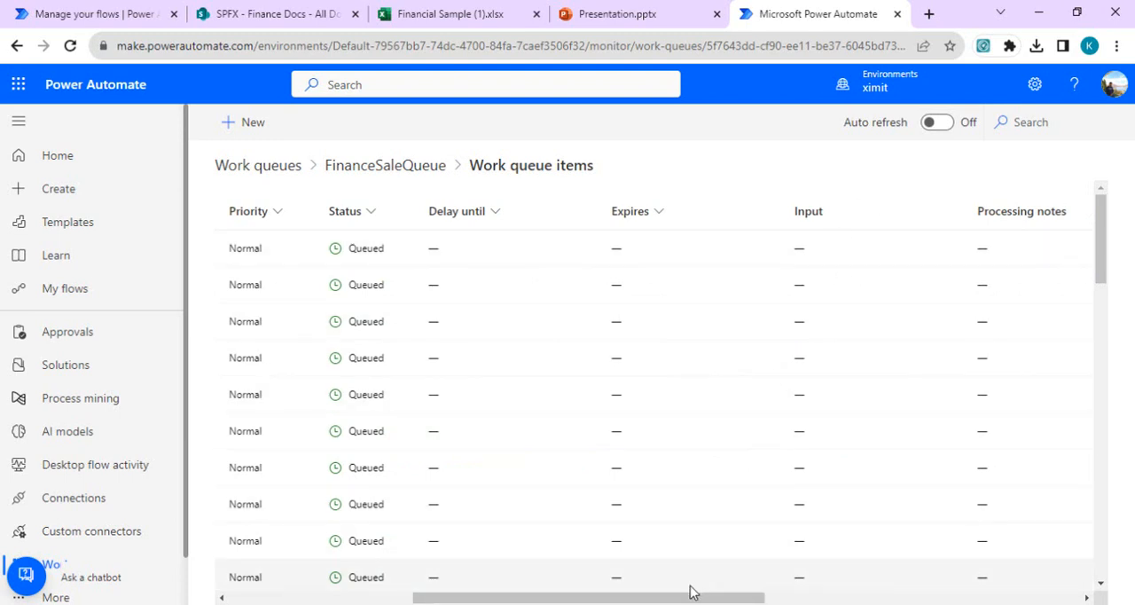
{"action": "left_click_drag", "start_coordinate": [695, 600], "coordinate": [511, 600]}
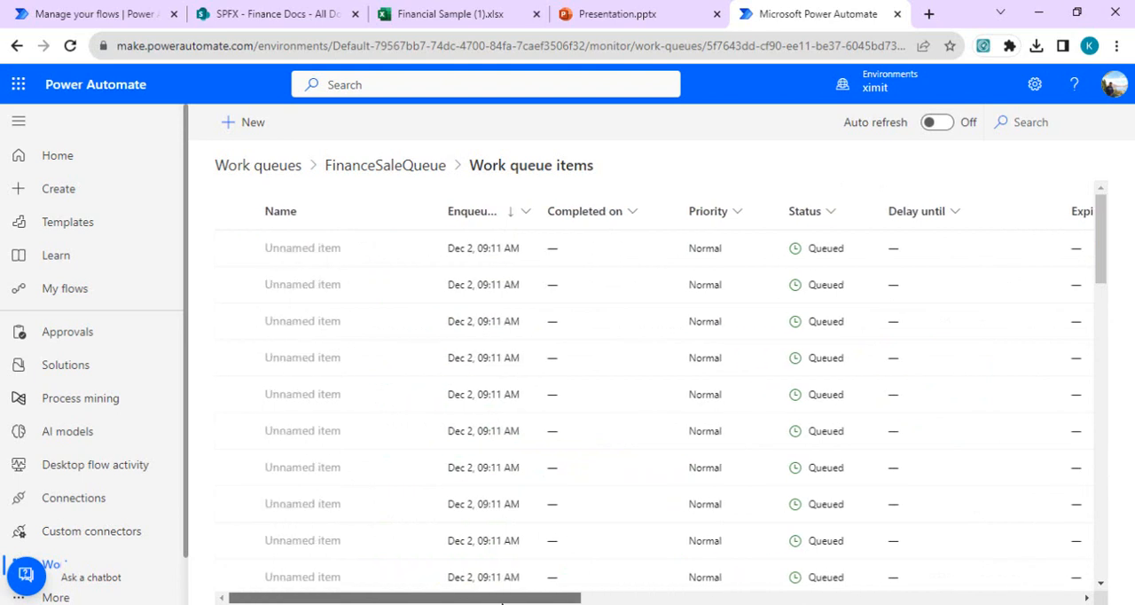
Step: Open the Work queue - controller flow for editing, and delete all listed items from the FinanceSaleQueue work queue
{"action": "left_click", "coordinate": [162, 10]}
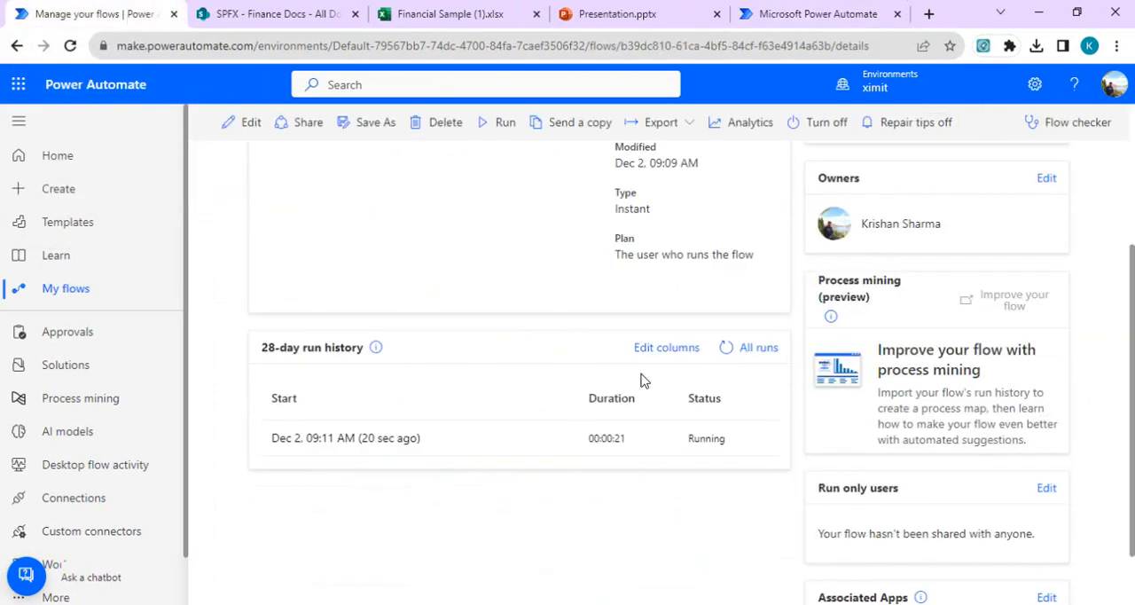
{"action": "left_click", "coordinate": [238, 124]}
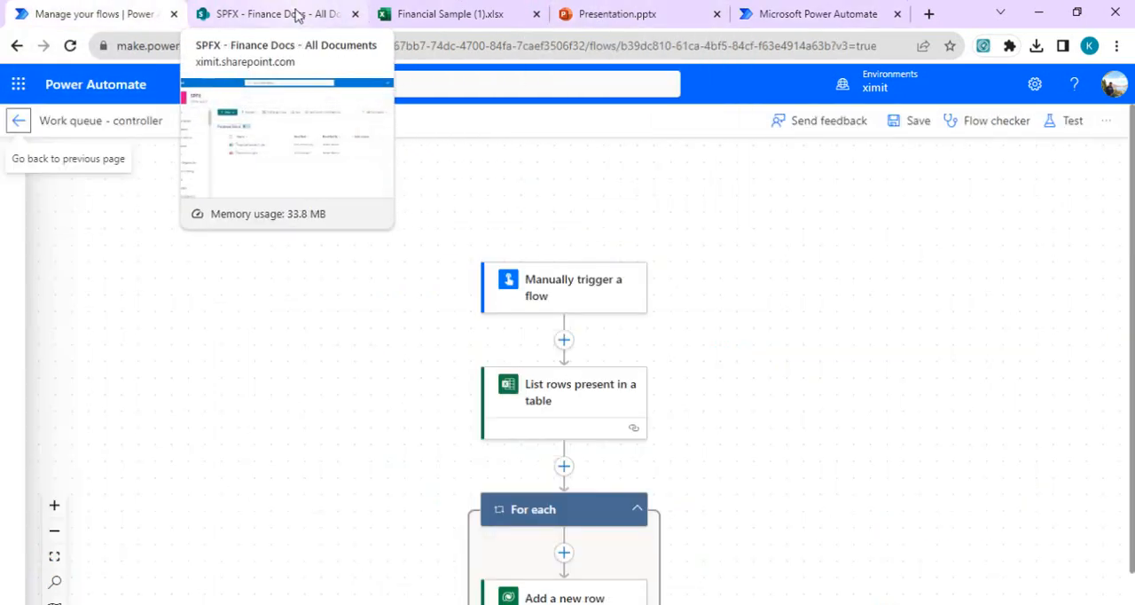
{"action": "left_click", "coordinate": [785, 12]}
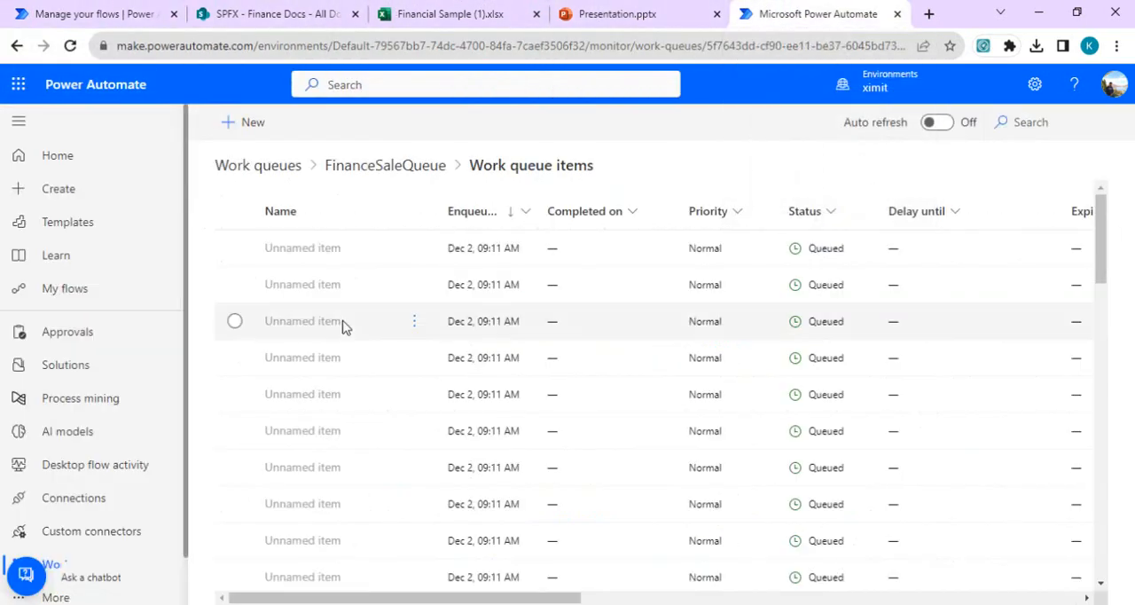
{"action": "left_click", "coordinate": [235, 211]}
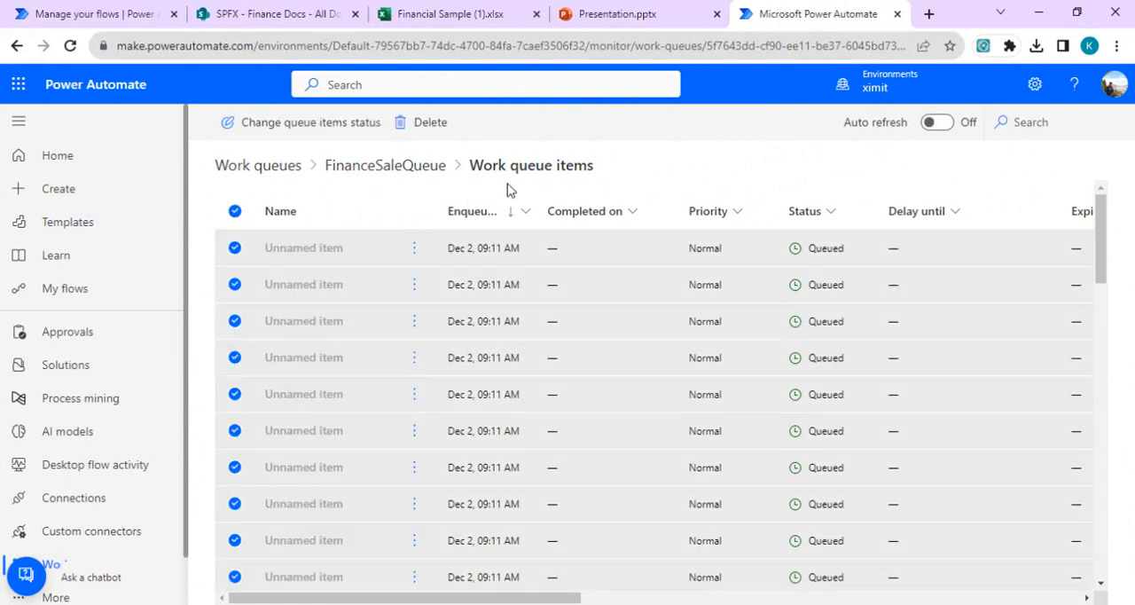
{"action": "left_click", "coordinate": [427, 126]}
{"action": "left_click", "coordinate": [578, 399]}
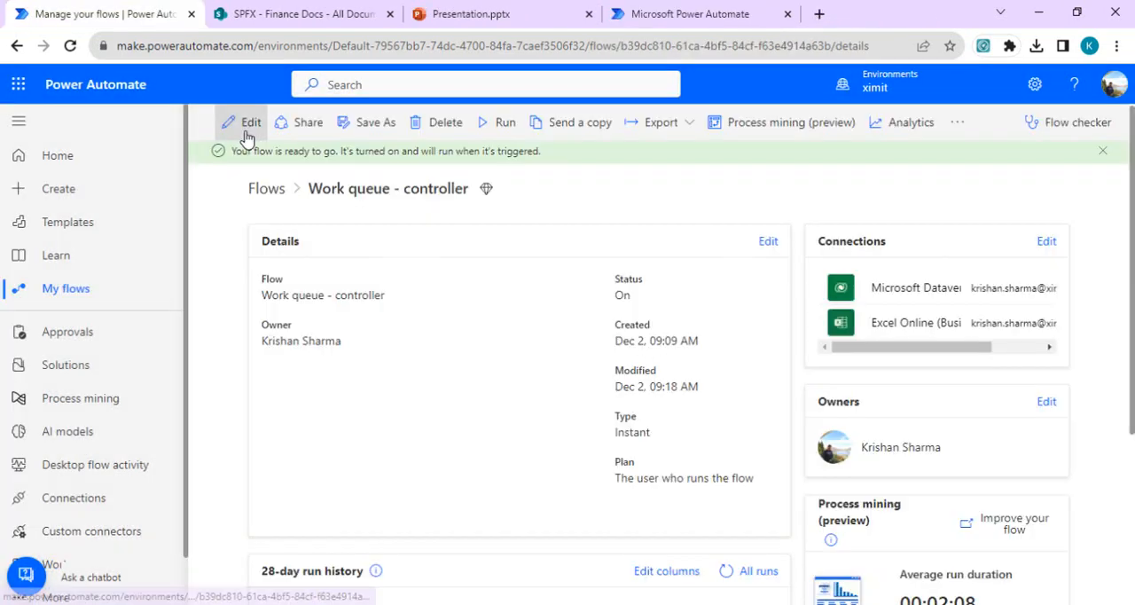
Step: Show all advanced parameters of the Add a new row action in the Work queue - controller flow
{"action": "left_click", "coordinate": [48, 119]}
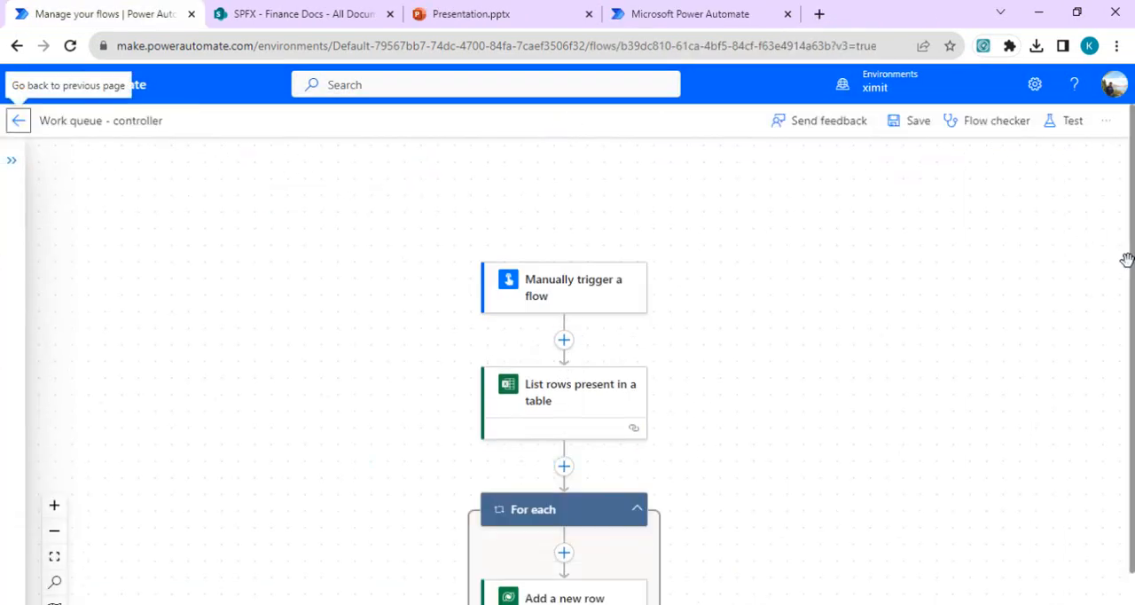
{"action": "left_click_drag", "start_coordinate": [1133, 269], "coordinate": [1133, 398]}
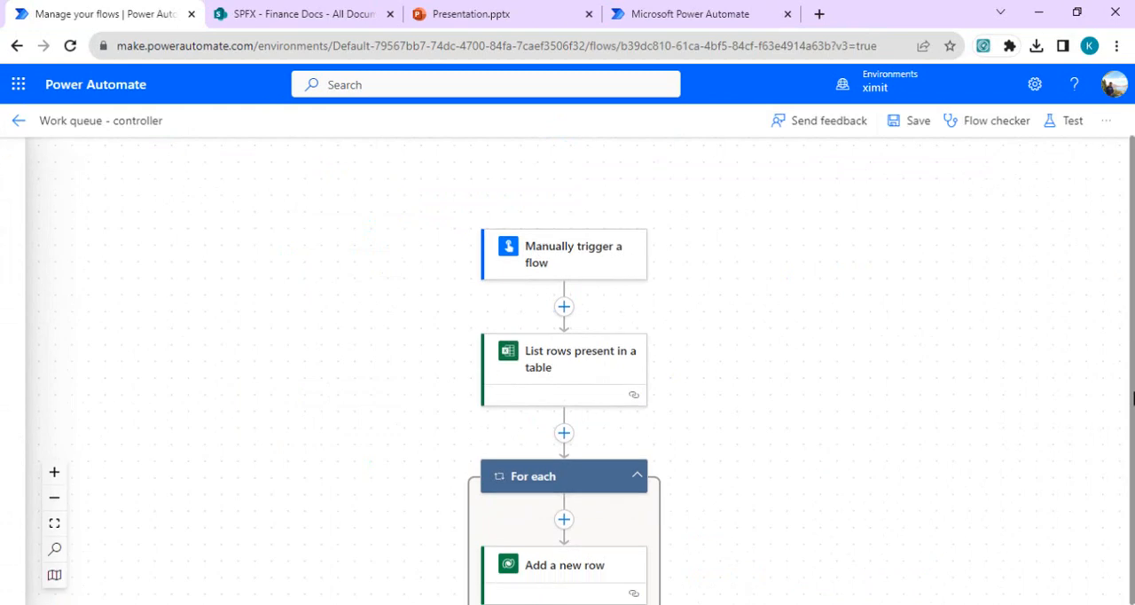
{"action": "left_click", "coordinate": [615, 560]}
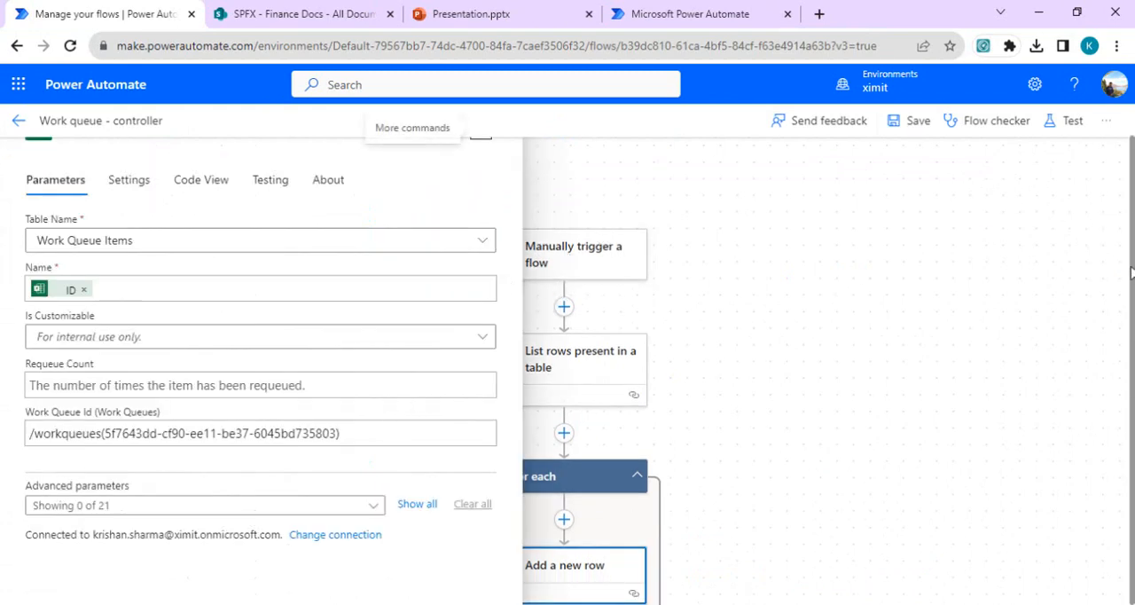
{"action": "left_click_drag", "start_coordinate": [1128, 265], "coordinate": [1132, 302]}
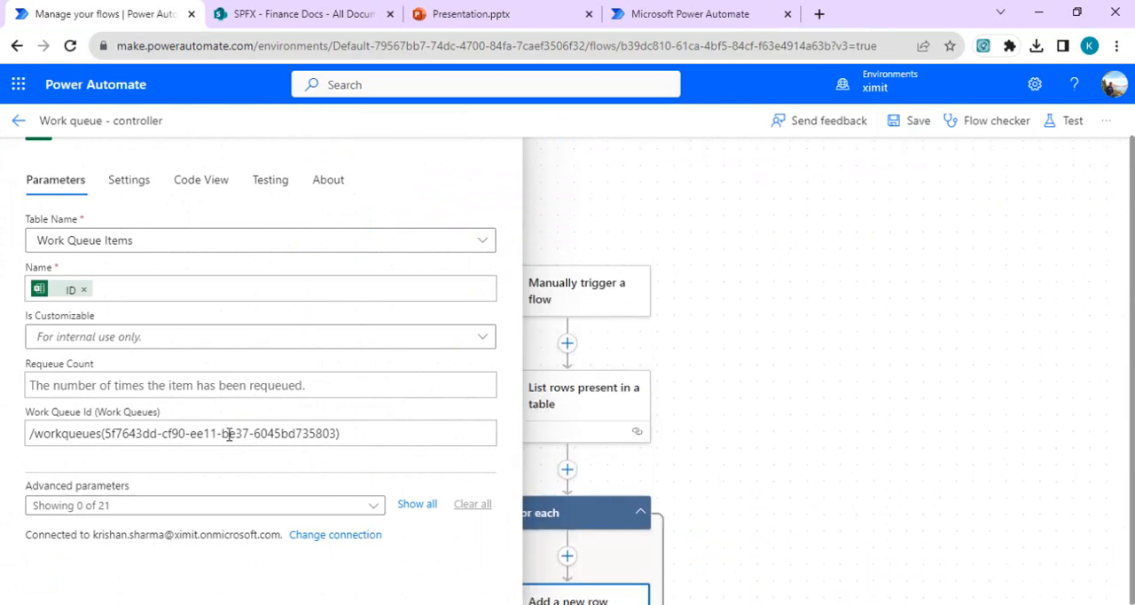
{"action": "left_click", "coordinate": [414, 505]}
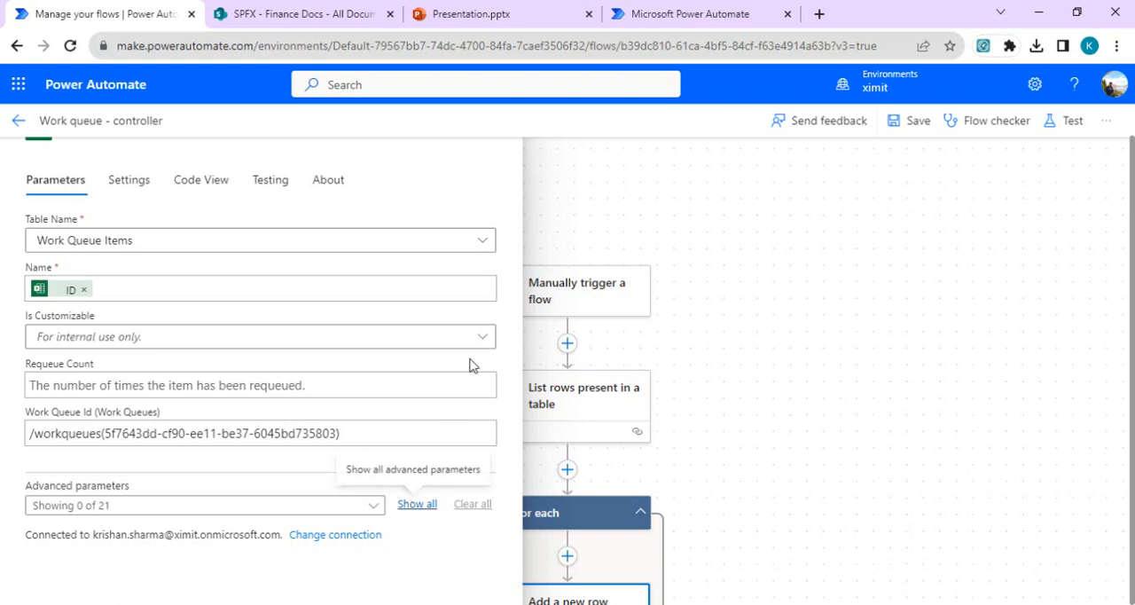
{"action": "left_click_drag", "start_coordinate": [520, 247], "coordinate": [522, 363]}
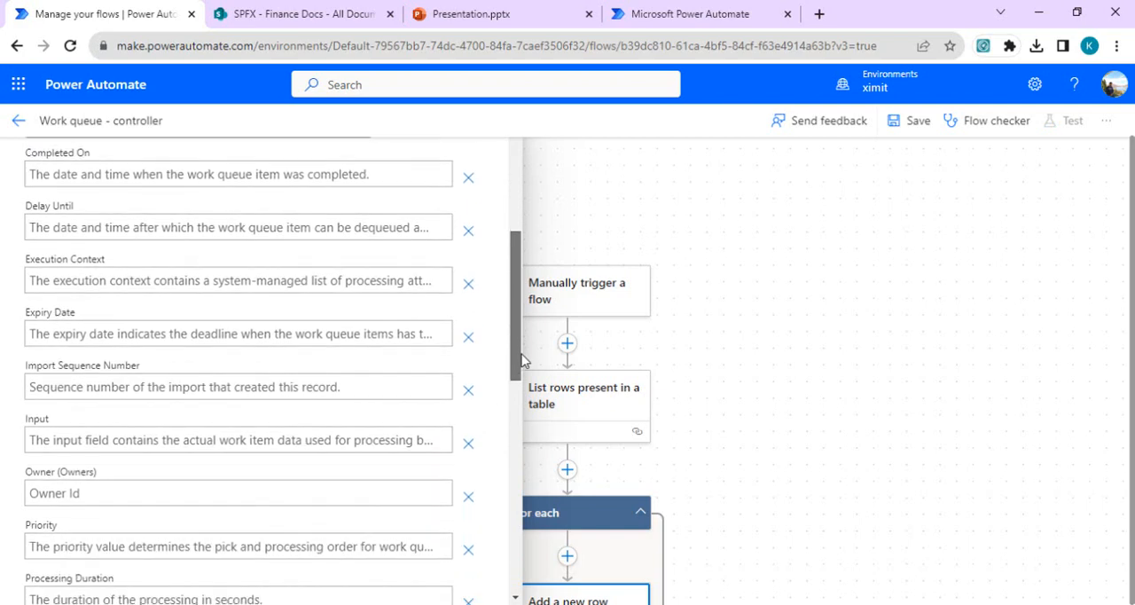
Step: Set the action's Input parameter to the Sale Price and Gross Sales values from the Excel rows, separated by a comma
{"action": "left_click", "coordinate": [269, 444]}
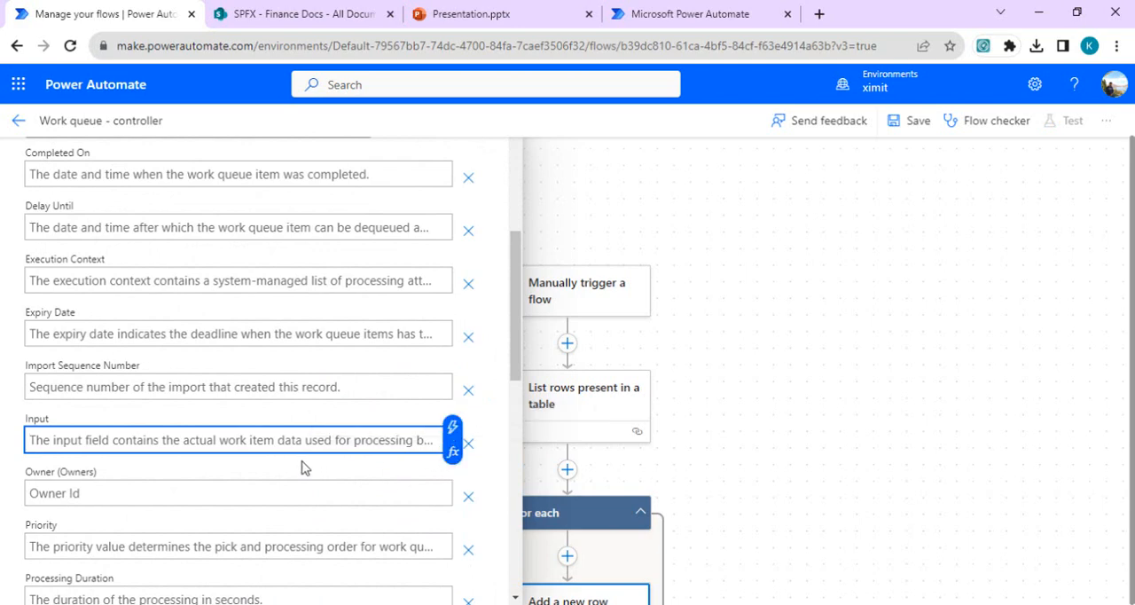
{"action": "left_click", "coordinate": [452, 428]}
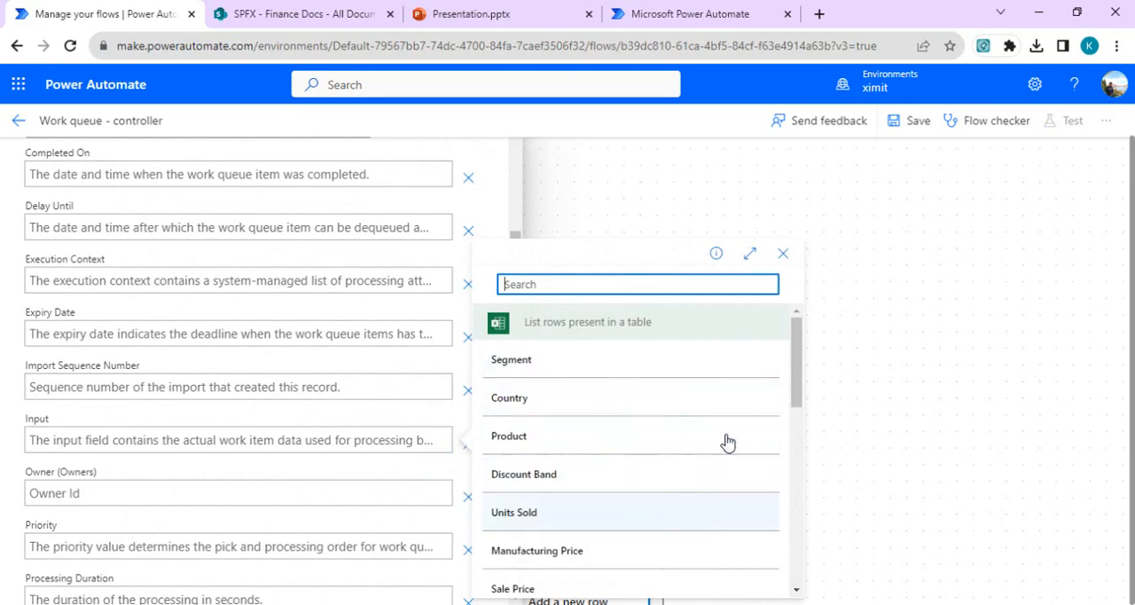
{"action": "left_click_drag", "start_coordinate": [795, 372], "coordinate": [796, 402]}
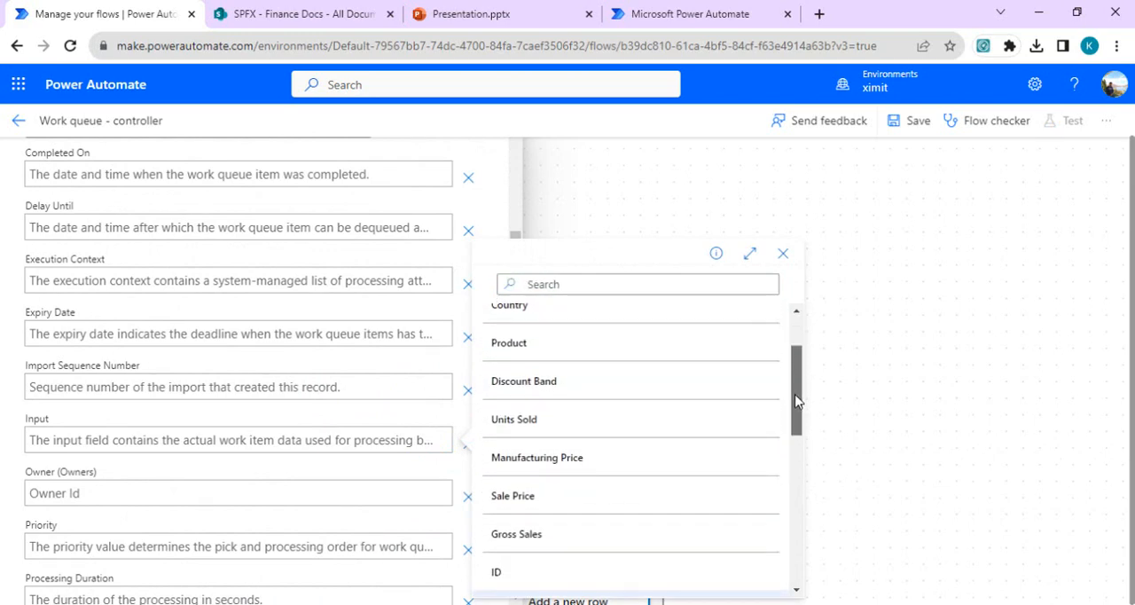
{"action": "left_click", "coordinate": [563, 502]}
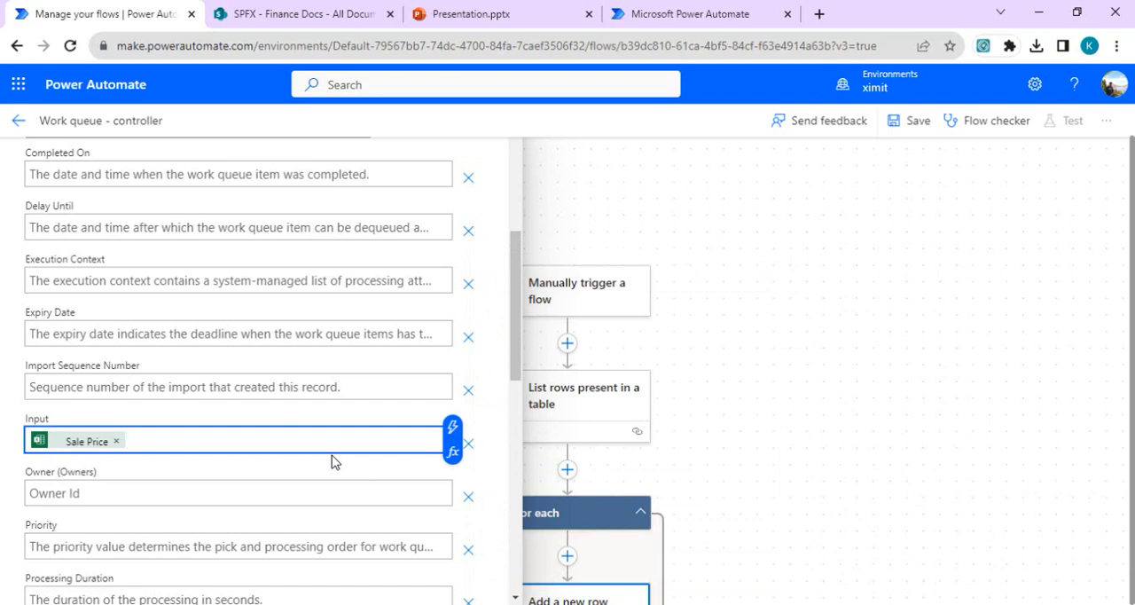
{"action": "left_click", "coordinate": [452, 431]}
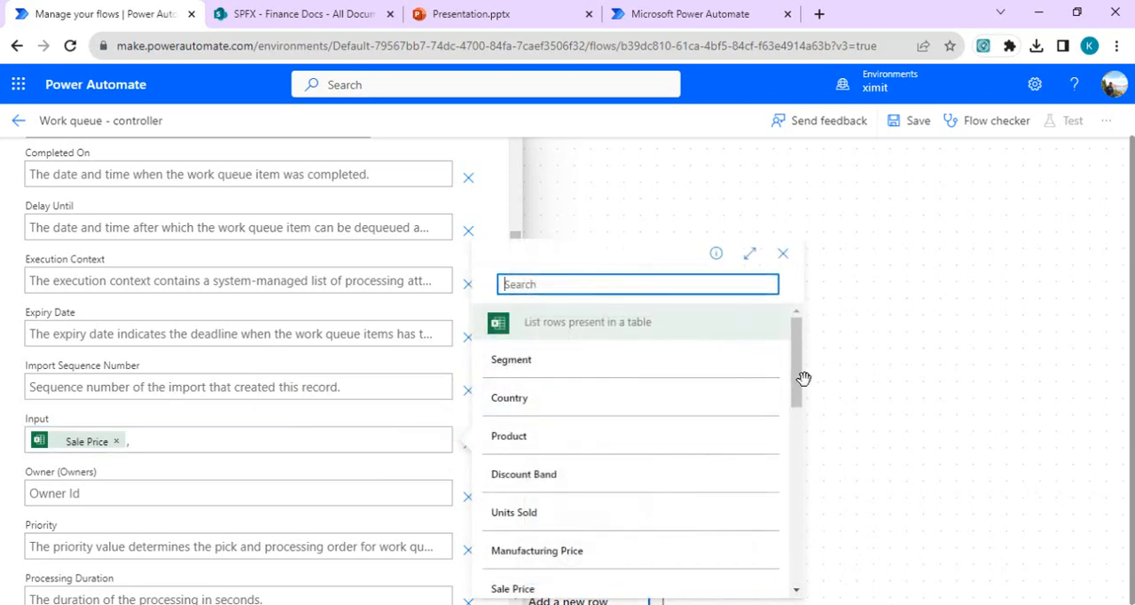
{"action": "left_click_drag", "start_coordinate": [800, 391], "coordinate": [800, 455]}
{"action": "scroll", "coordinate": [797, 434], "scroll_direction": "up", "scroll_amount": 2}
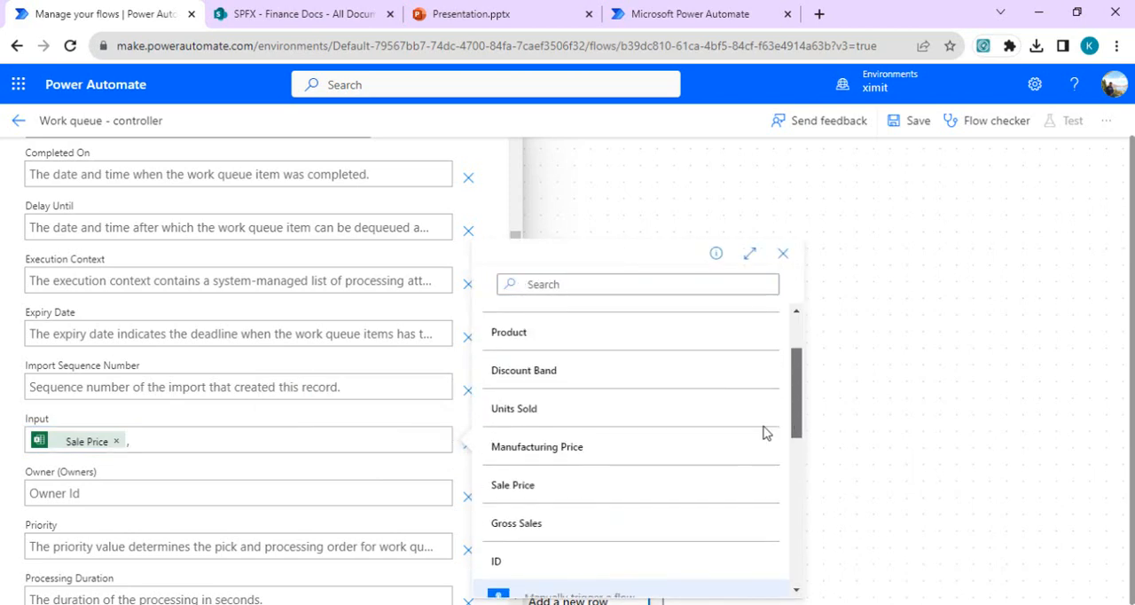
{"action": "left_click", "coordinate": [530, 524]}
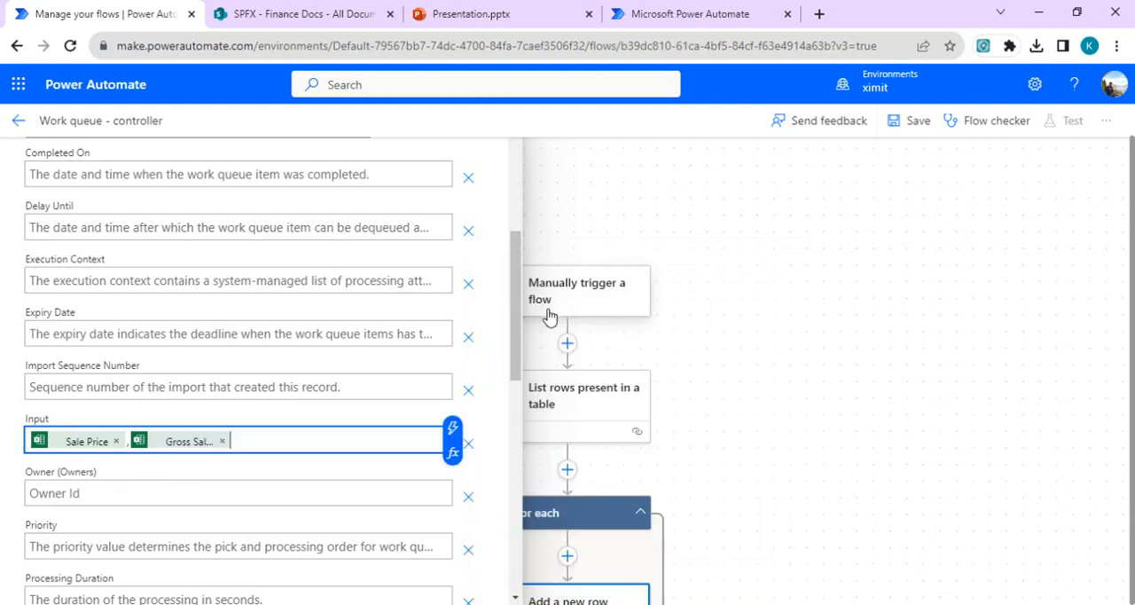
Step: Set the new row's Status to Queued and save the flow
{"action": "left_click_drag", "start_coordinate": [518, 356], "coordinate": [517, 506]}
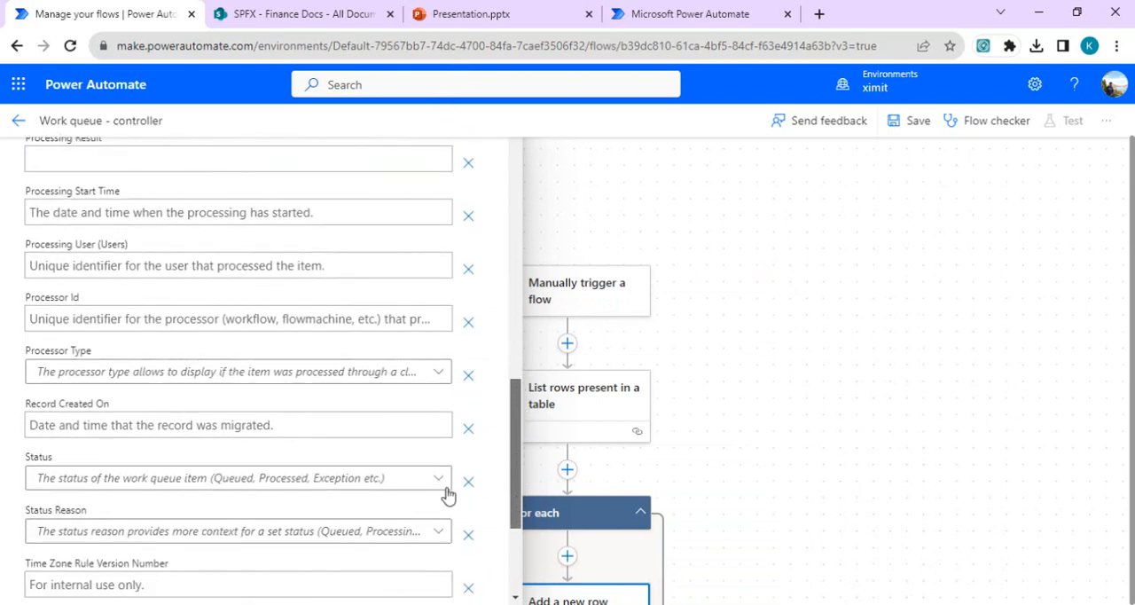
{"action": "left_click", "coordinate": [394, 489]}
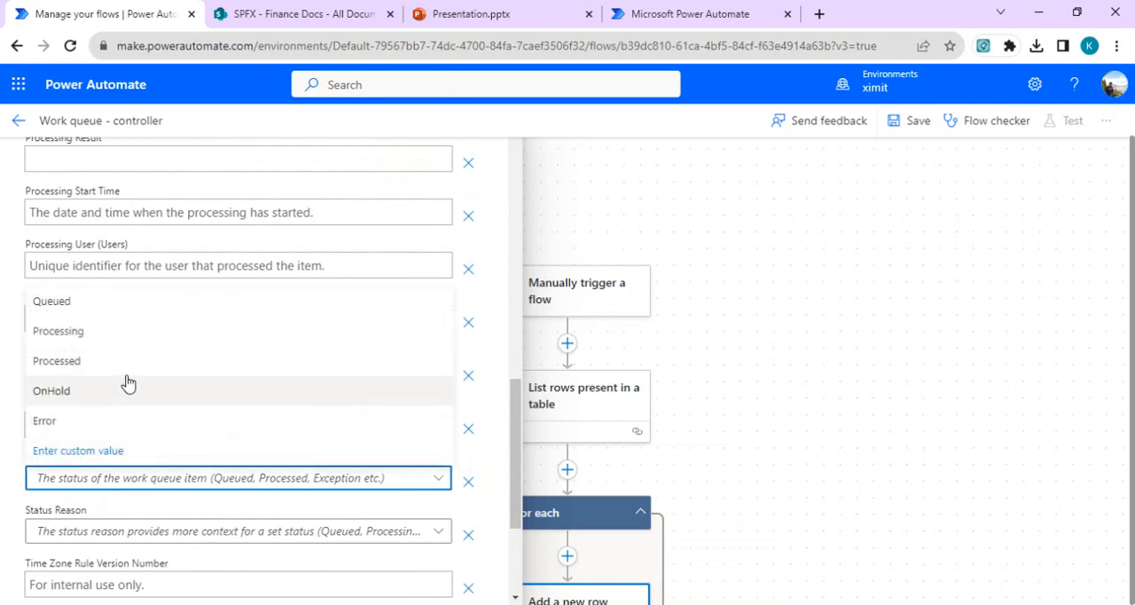
{"action": "left_click", "coordinate": [151, 311]}
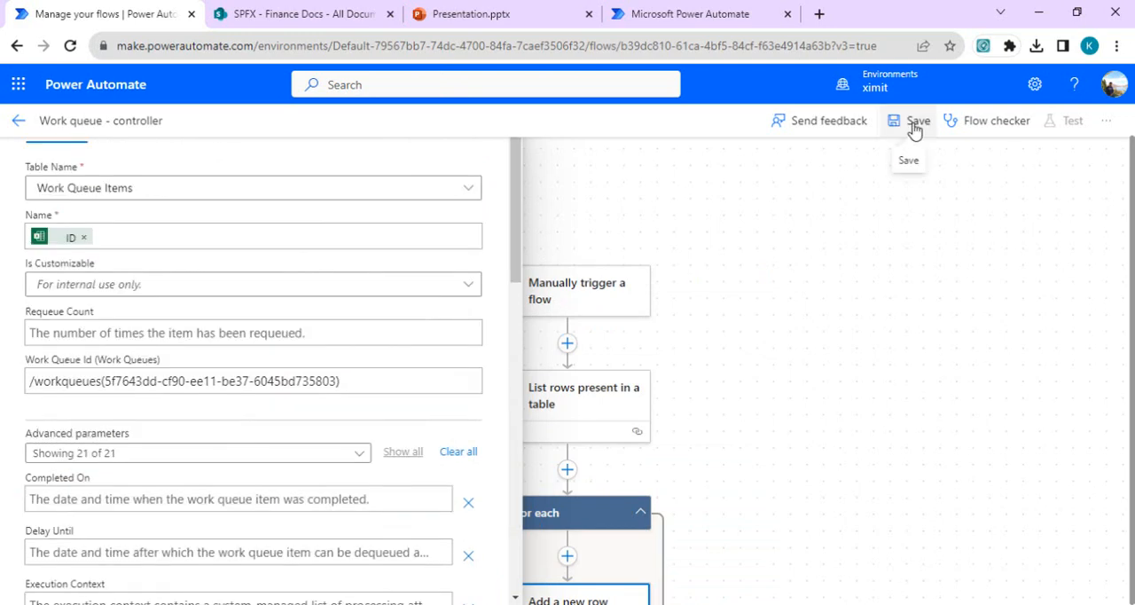
{"action": "left_click", "coordinate": [906, 121]}
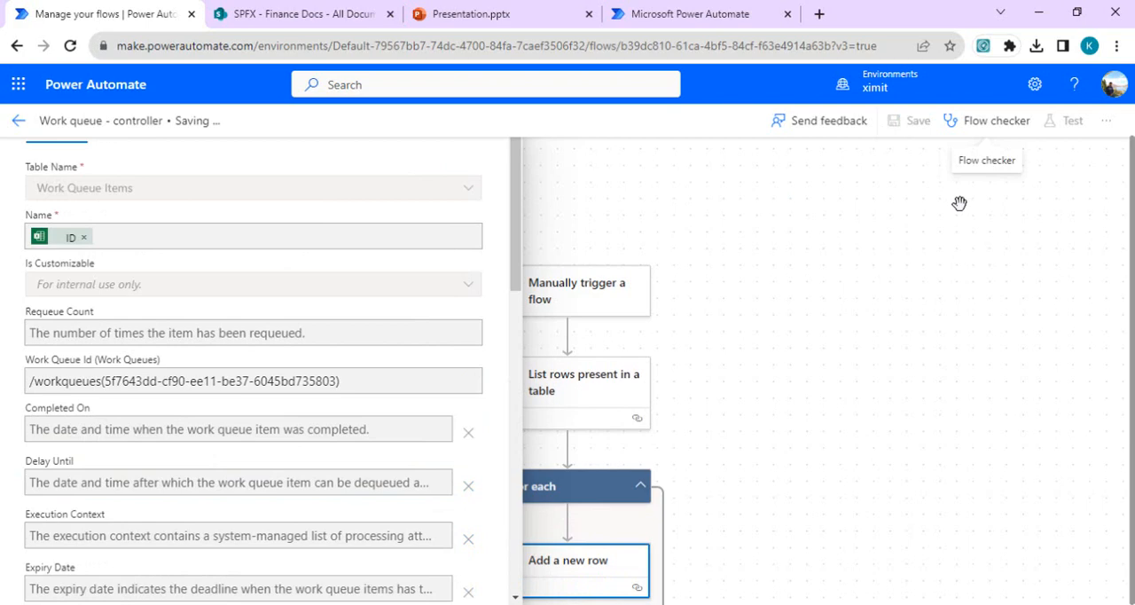
Step: Test the flow, and open and reload the full list of work queue items in FinanceSaleQueue
{"action": "left_click", "coordinate": [1076, 132]}
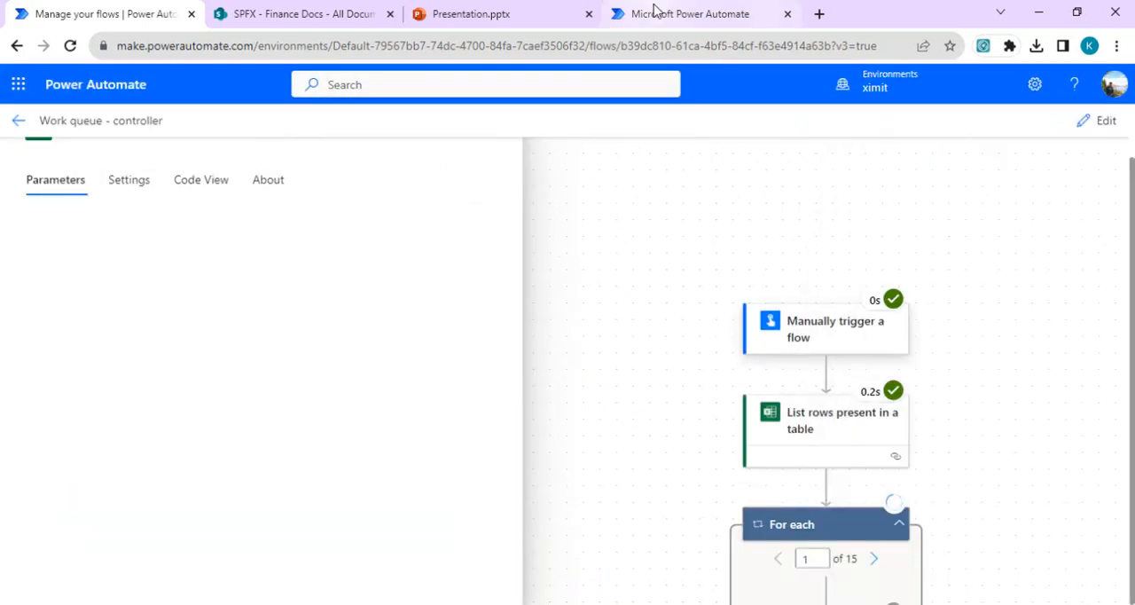
{"action": "left_click", "coordinate": [653, 11]}
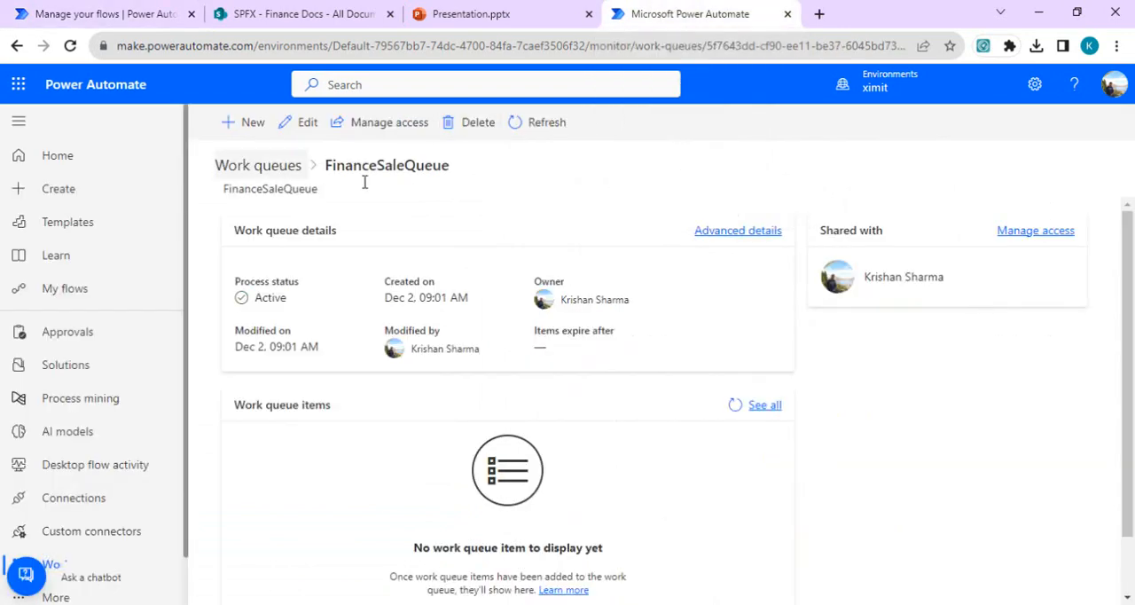
{"action": "left_click", "coordinate": [309, 169]}
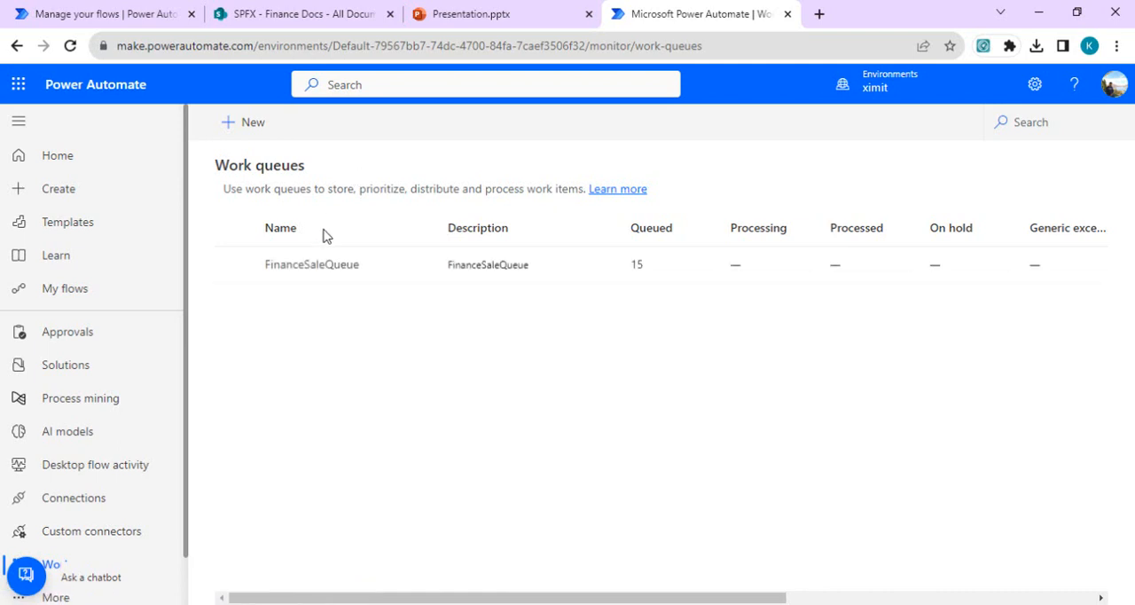
{"action": "left_click", "coordinate": [337, 270]}
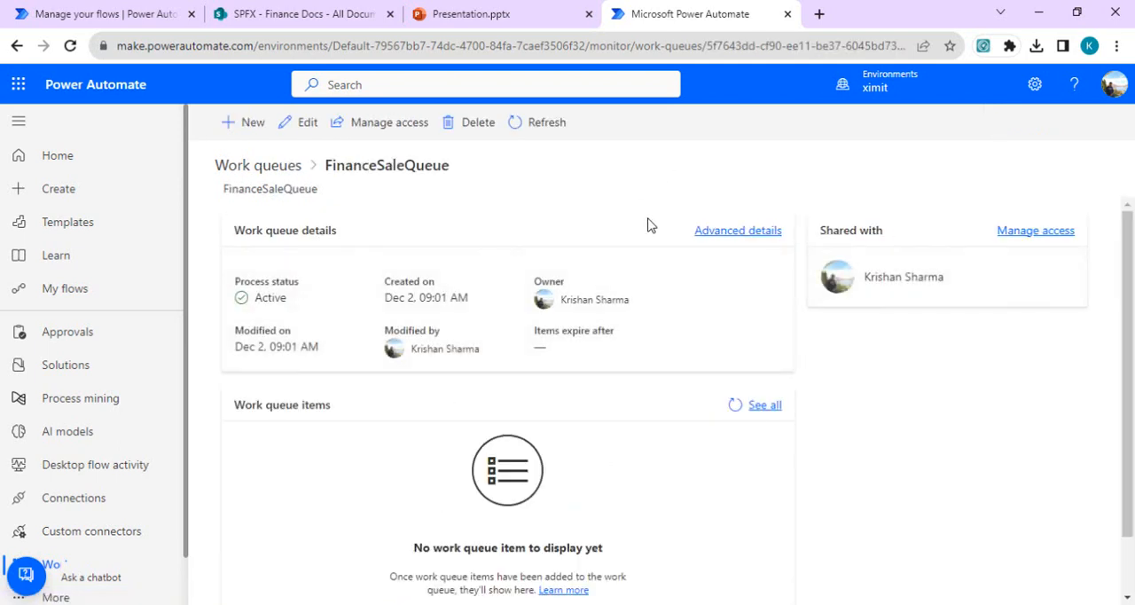
{"action": "left_click", "coordinate": [764, 406]}
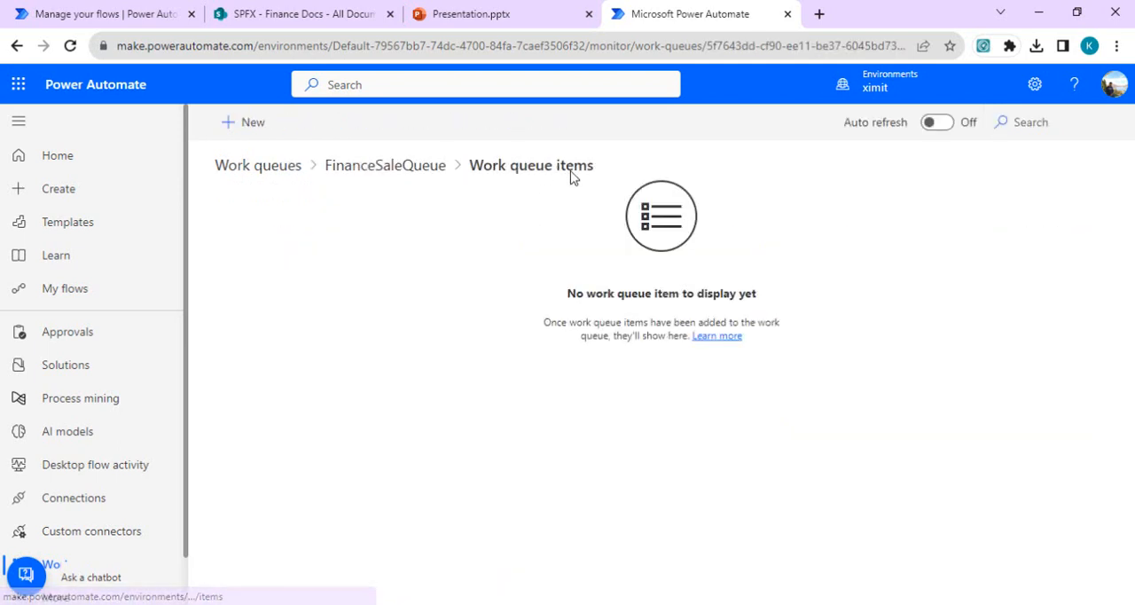
{"action": "left_click", "coordinate": [70, 46]}
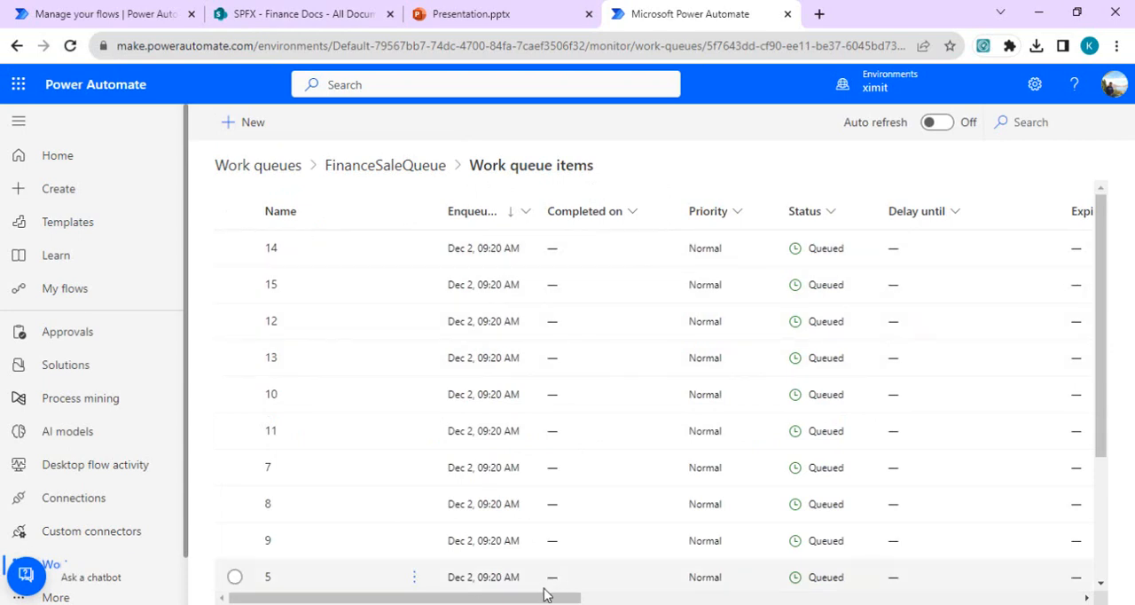
Step: Examine the queue items' names, status, input and processing columns, and return to the Work queues overview
{"action": "left_click_drag", "start_coordinate": [528, 600], "coordinate": [620, 596]}
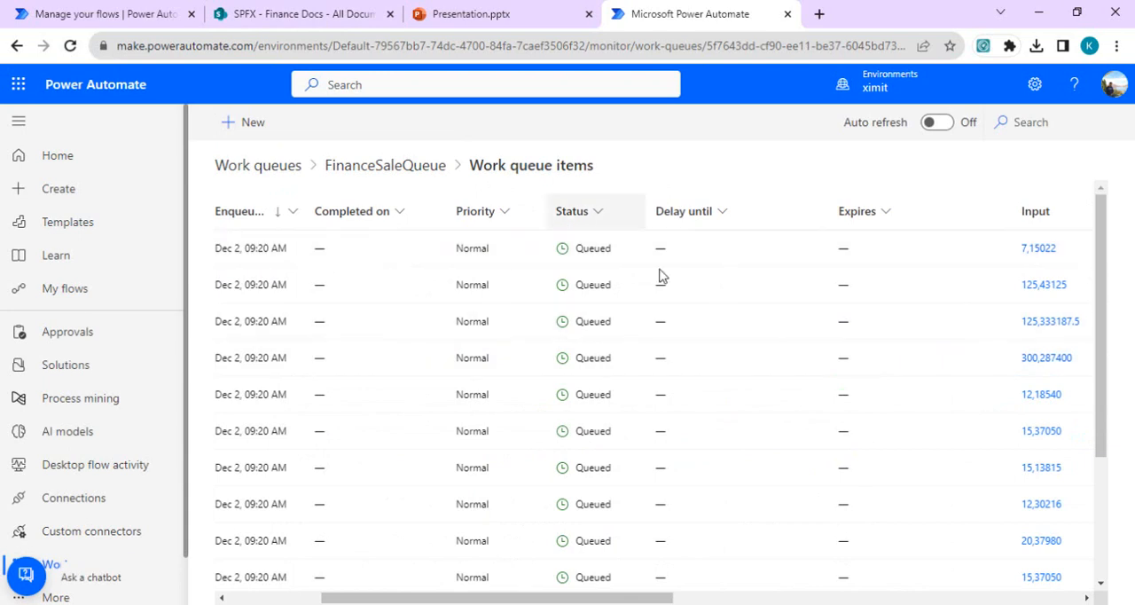
{"action": "left_click_drag", "start_coordinate": [578, 599], "coordinate": [760, 599]}
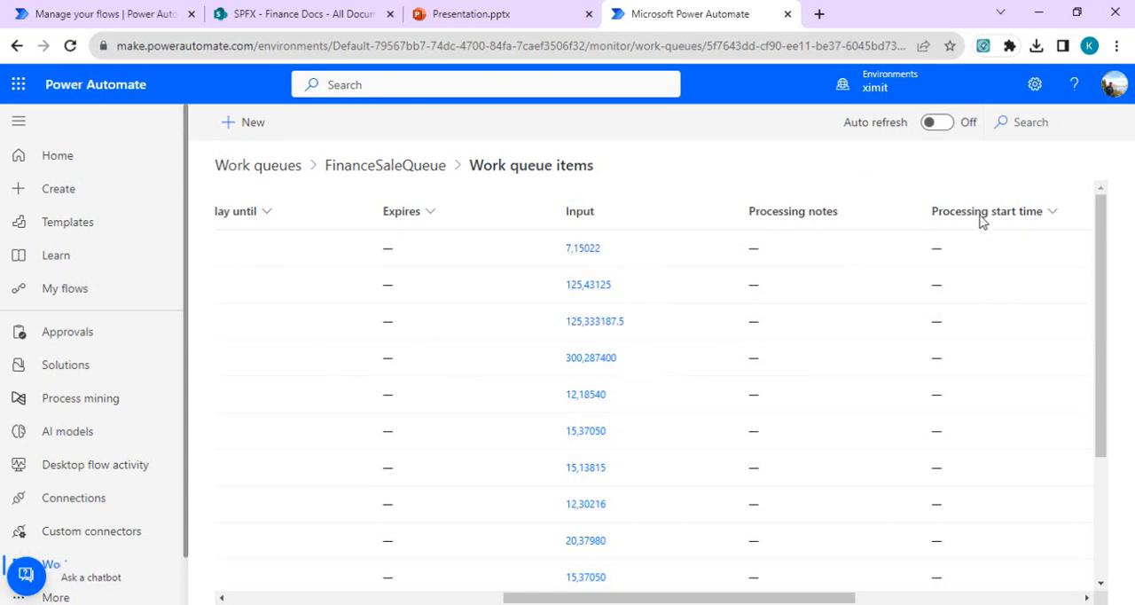
{"action": "left_click_drag", "start_coordinate": [1104, 288], "coordinate": [1106, 251]}
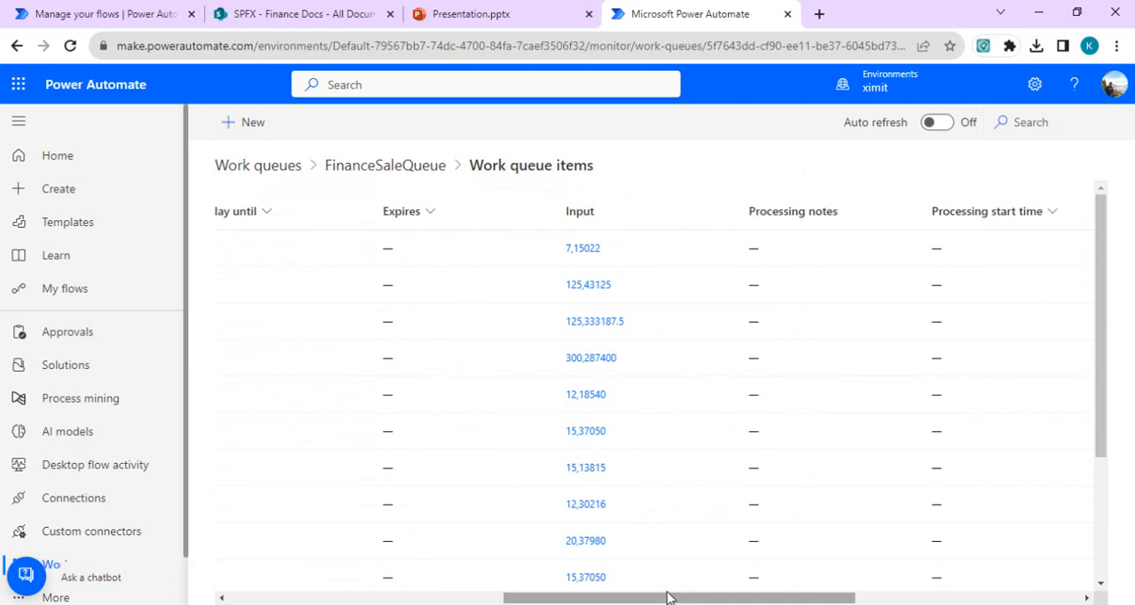
{"action": "left_click_drag", "start_coordinate": [669, 597], "coordinate": [296, 546]}
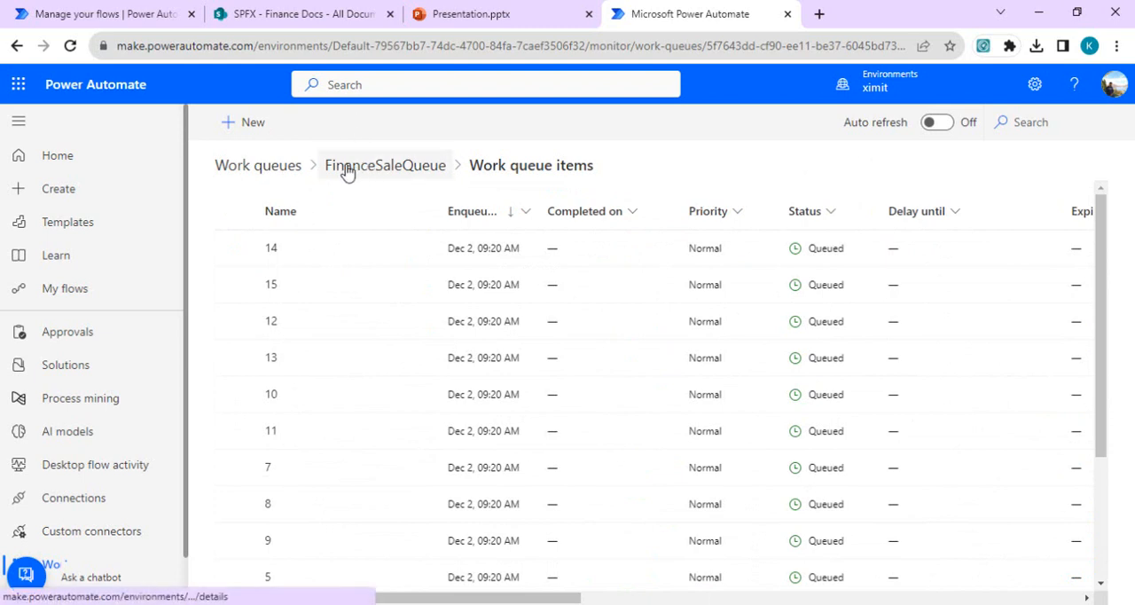
{"action": "left_click", "coordinate": [255, 166]}
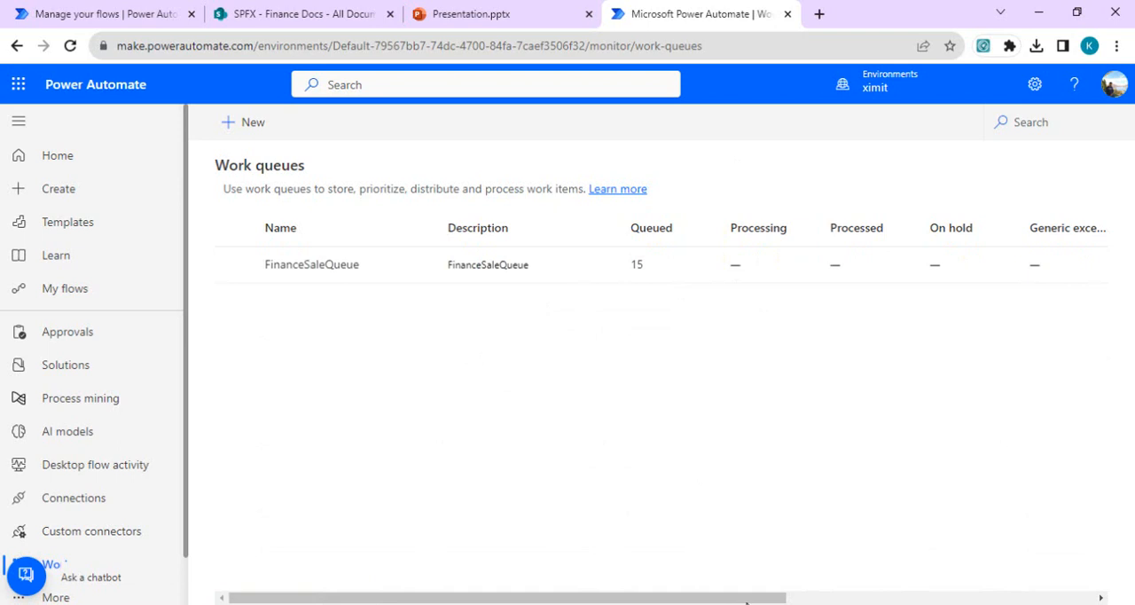
Step: Create a new instant cloud flow, skipping the flow name and trigger choice
{"action": "key", "text": "ctrl+Tab"}
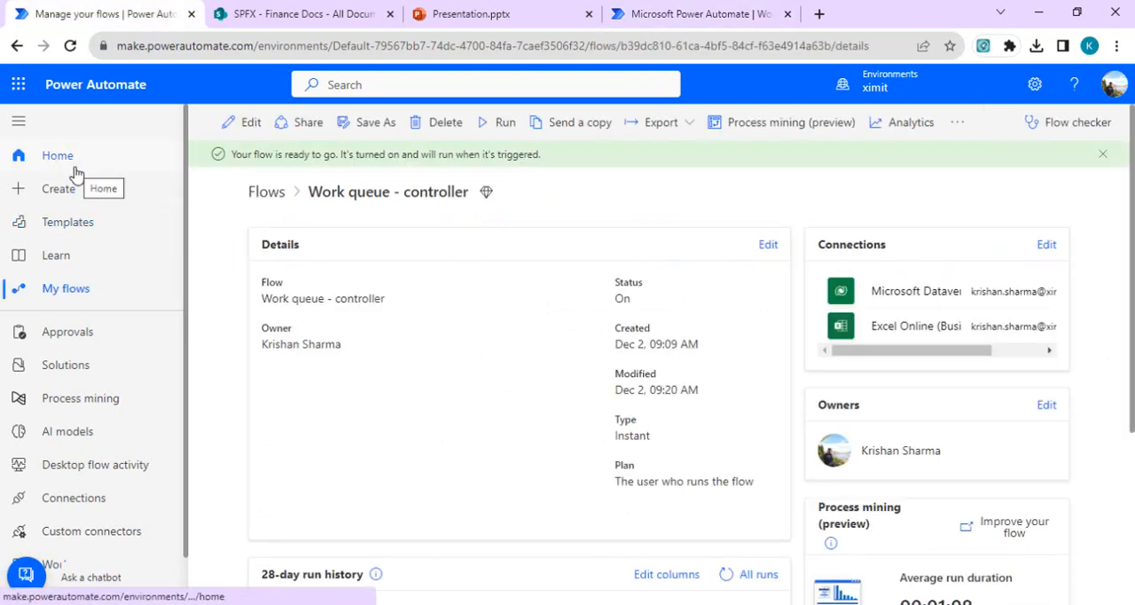
{"action": "left_click", "coordinate": [69, 186]}
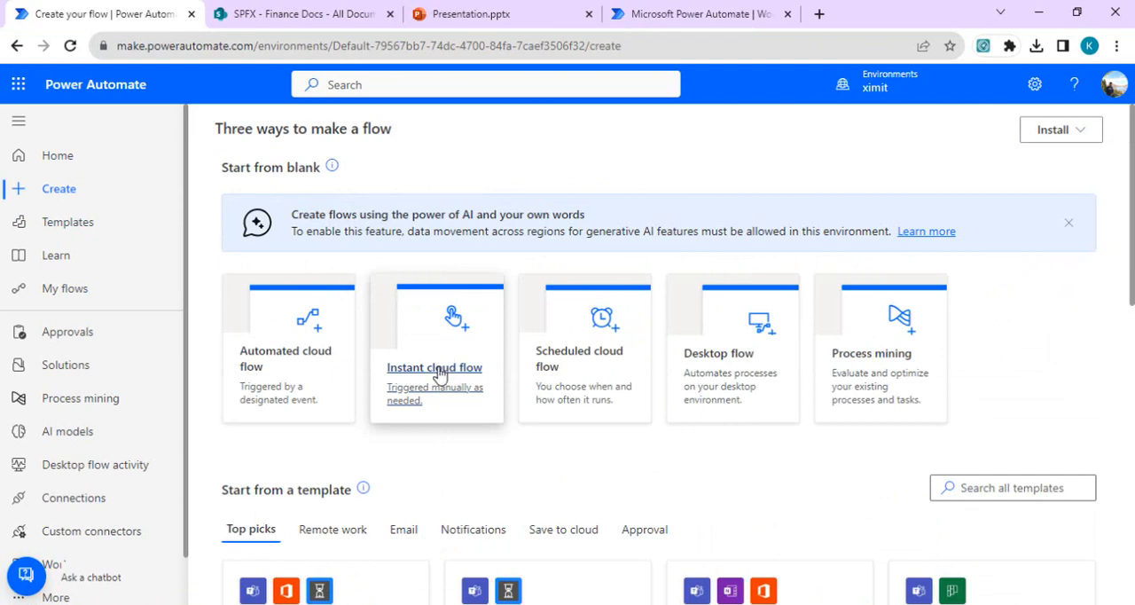
{"action": "left_click", "coordinate": [440, 375]}
{"action": "left_click", "coordinate": [660, 193]}
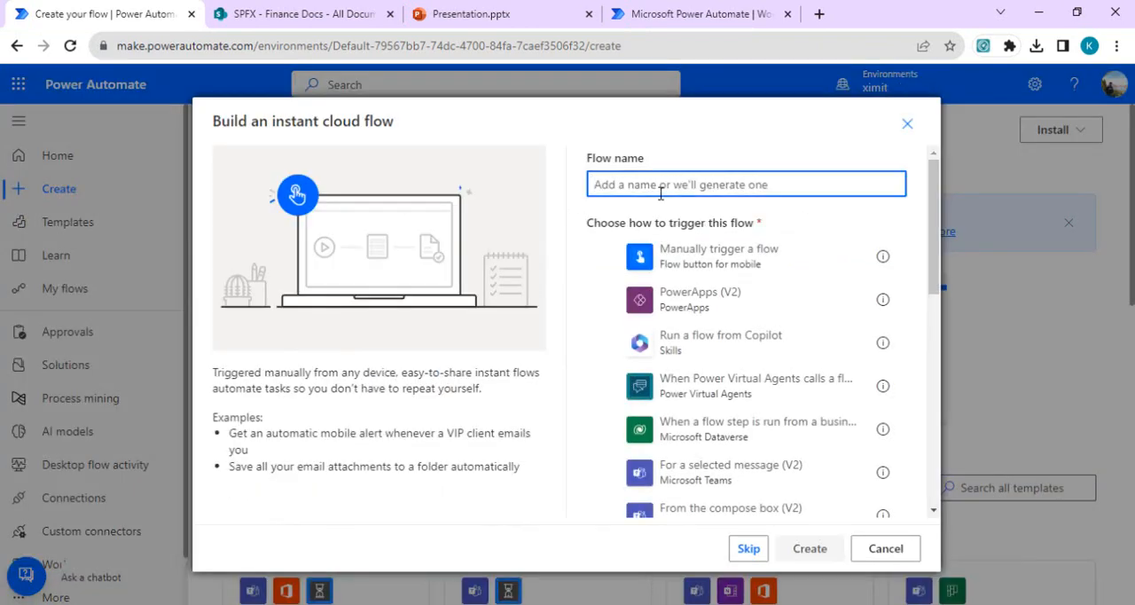
{"action": "left_click", "coordinate": [750, 546]}
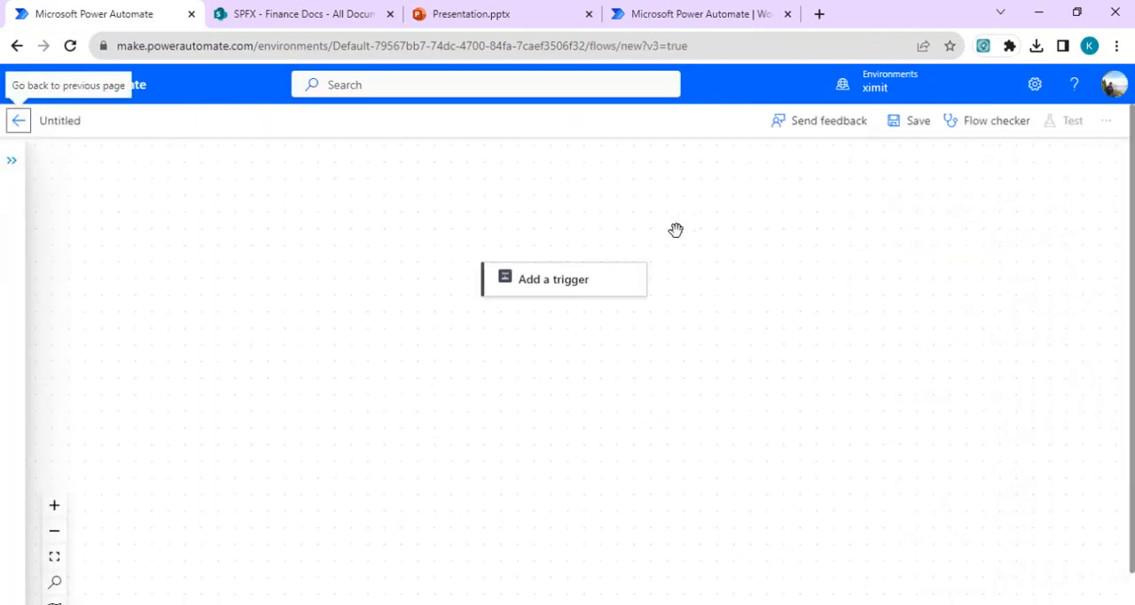
Step: Add the Microsoft Dataverse trigger "When a row is added, modified or deleted" to the new flow
{"action": "left_click", "coordinate": [577, 291]}
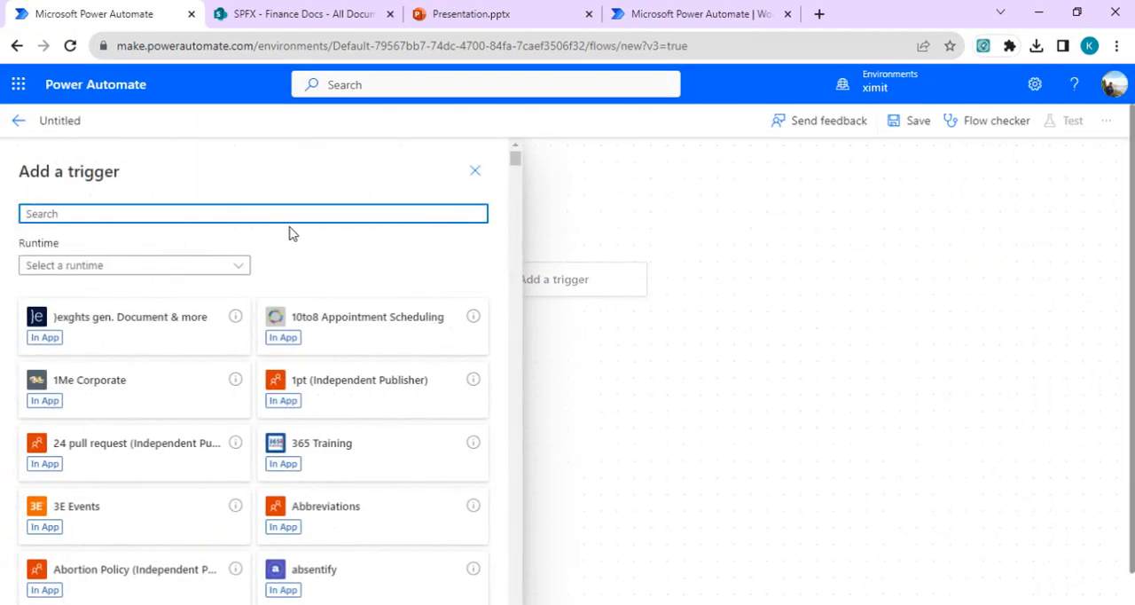
{"action": "type", "text": "when "}
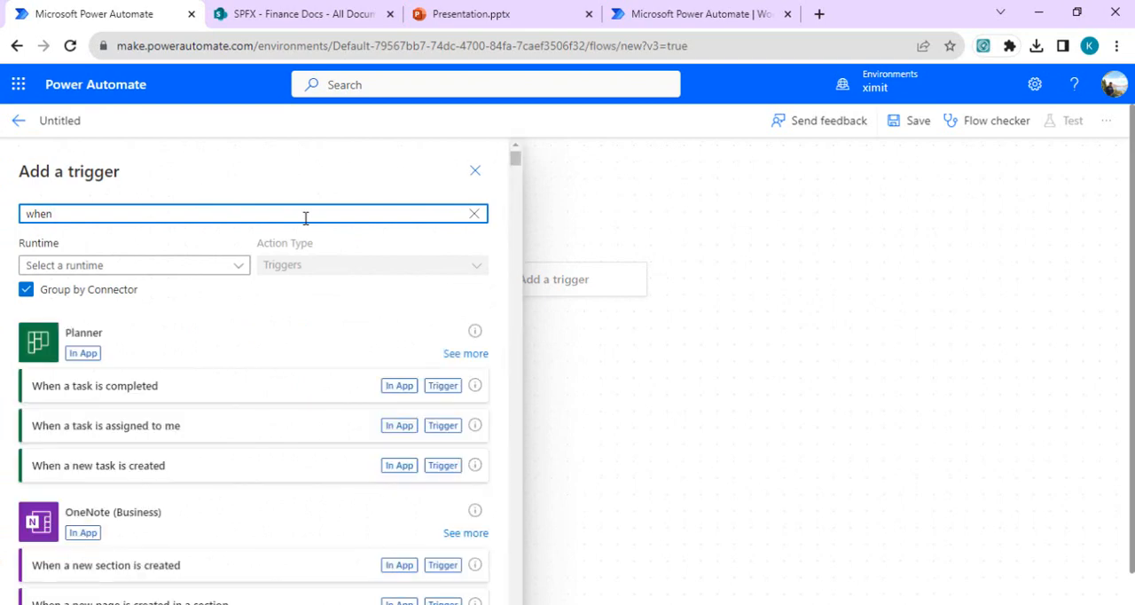
{"action": "type", "text": "row is"}
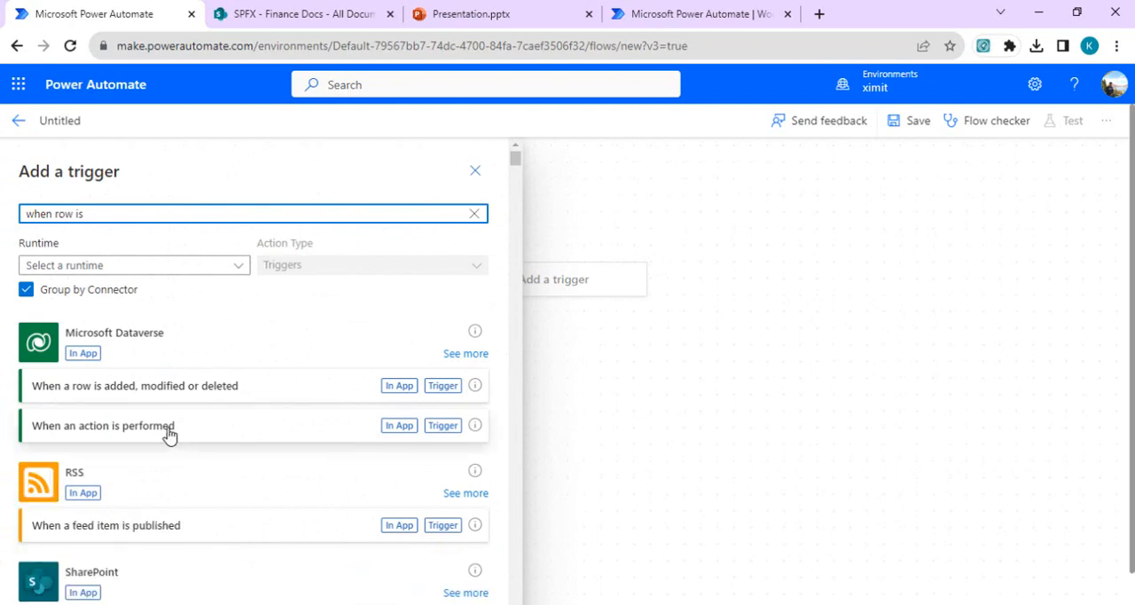
{"action": "left_click", "coordinate": [182, 401]}
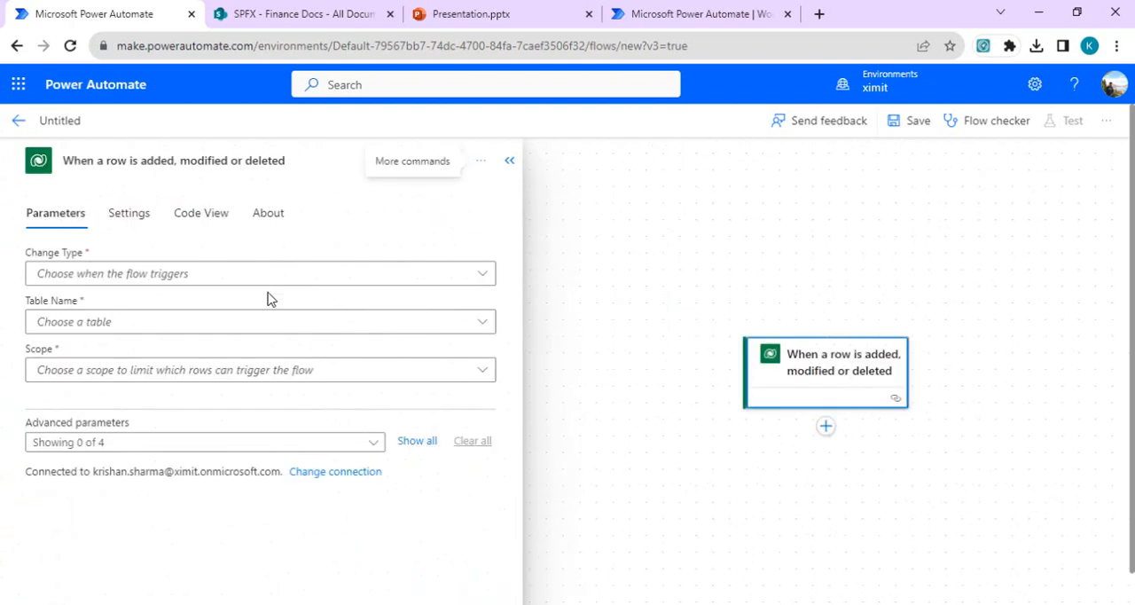
Step: Set the trigger's change type to Added, table to Work Queue Items and scope to Organization, and display all advanced parameters
{"action": "left_click", "coordinate": [372, 280]}
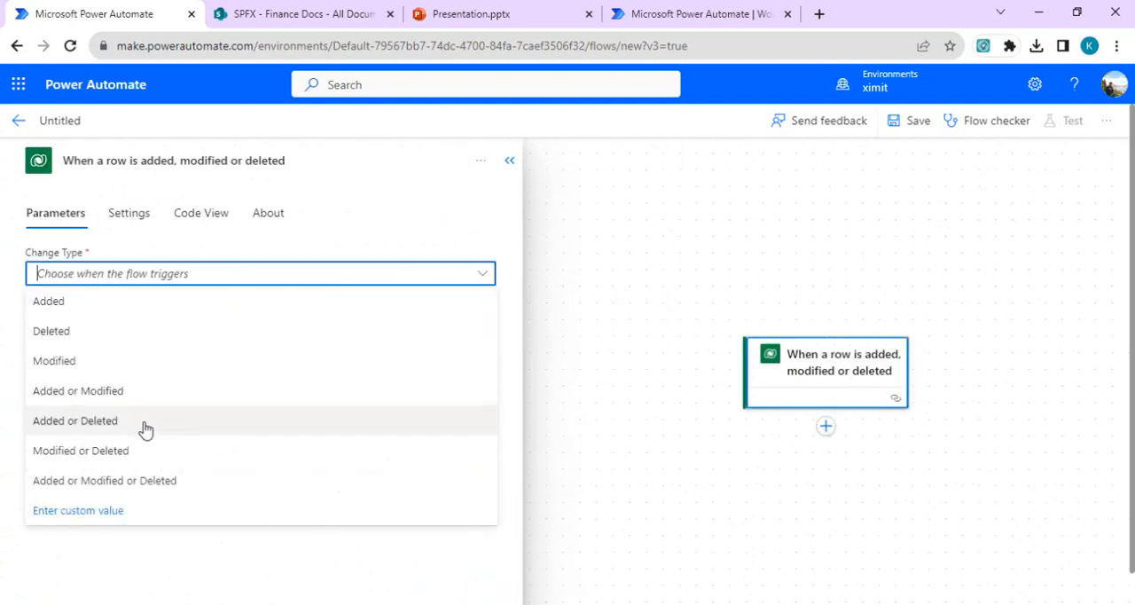
{"action": "left_click", "coordinate": [160, 307]}
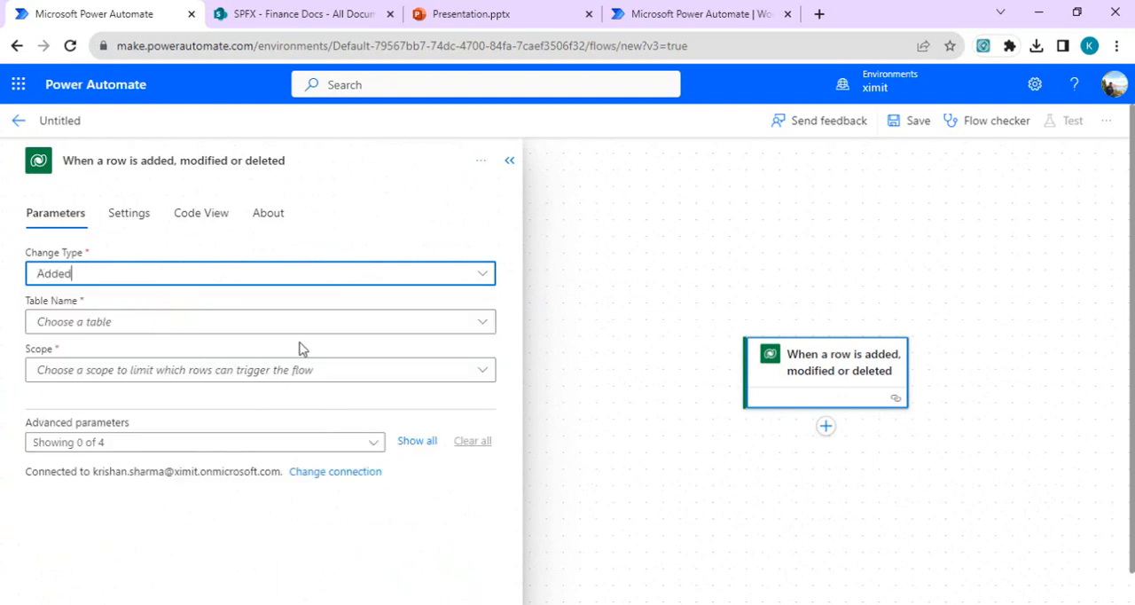
{"action": "left_click", "coordinate": [348, 332]}
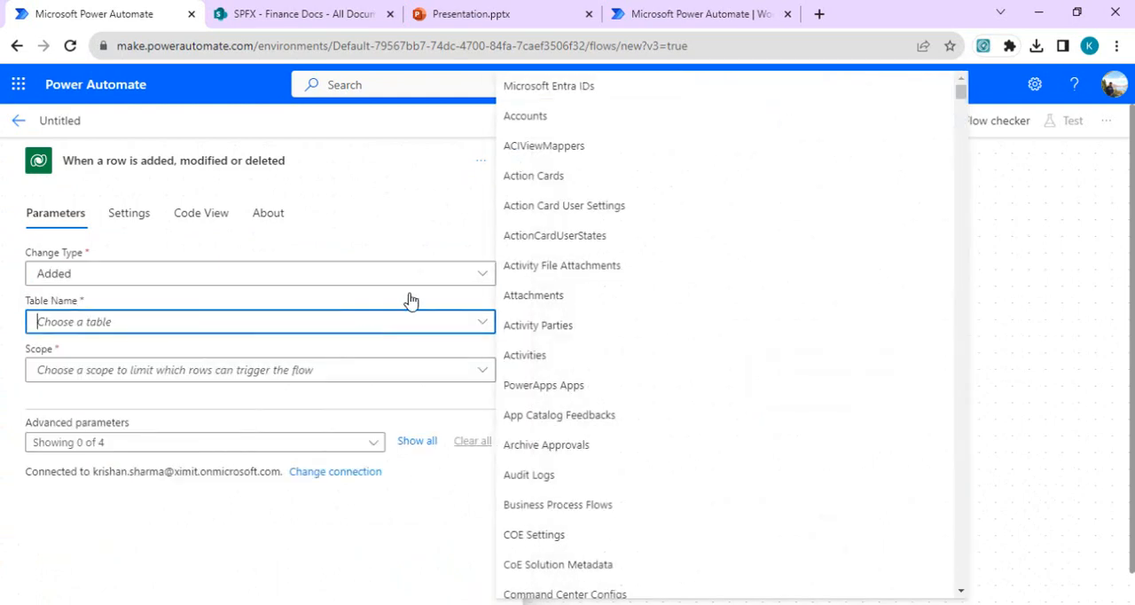
{"action": "type", "text": "work"}
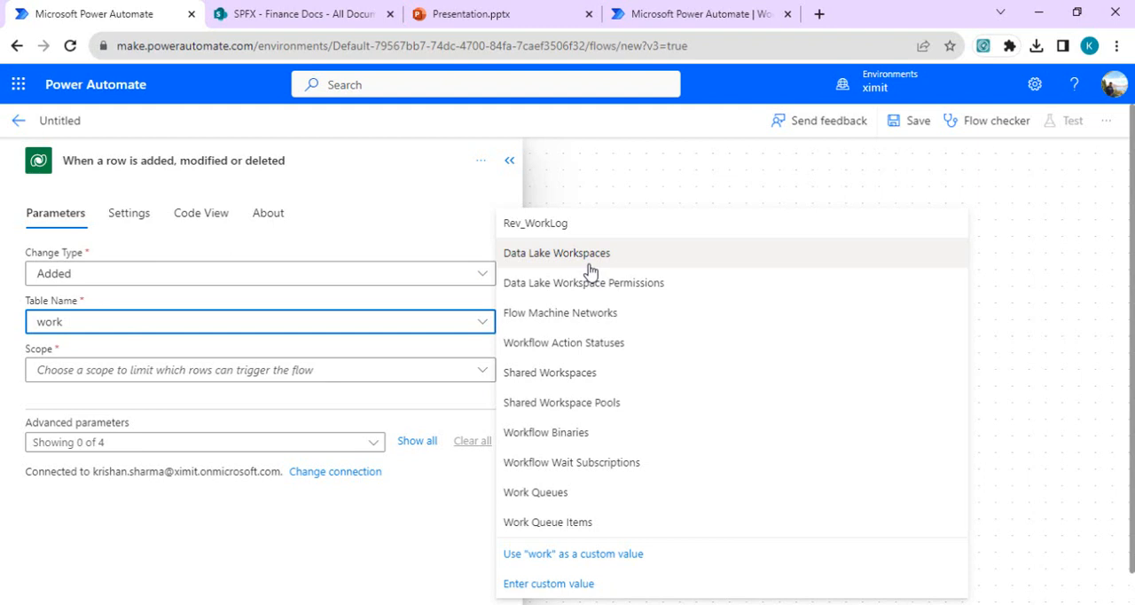
{"action": "left_click", "coordinate": [555, 521]}
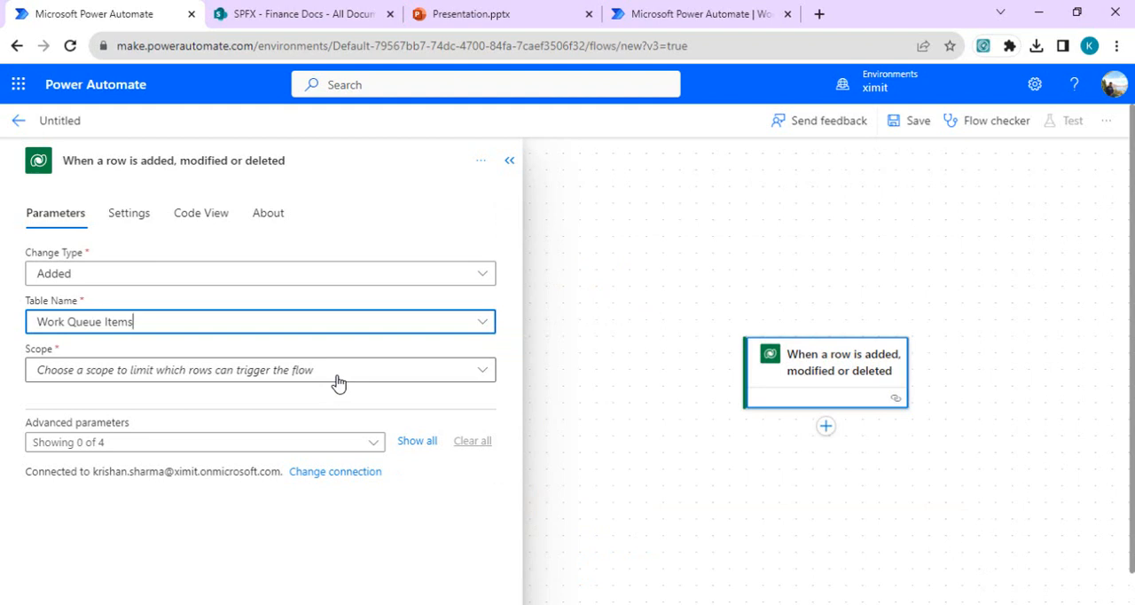
{"action": "left_click", "coordinate": [337, 381]}
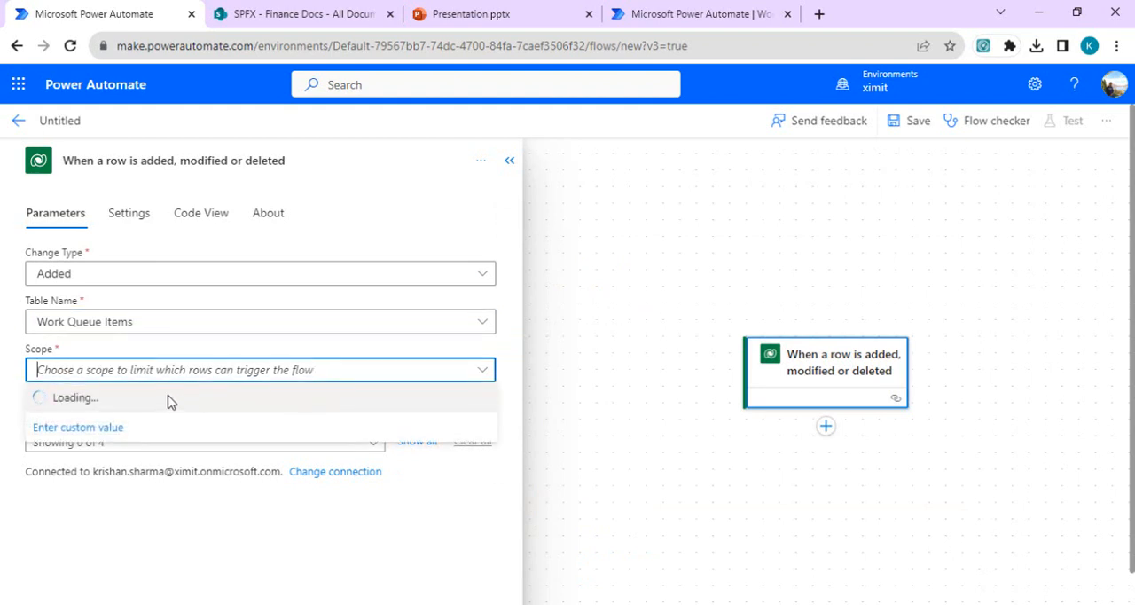
{"action": "left_click", "coordinate": [71, 484]}
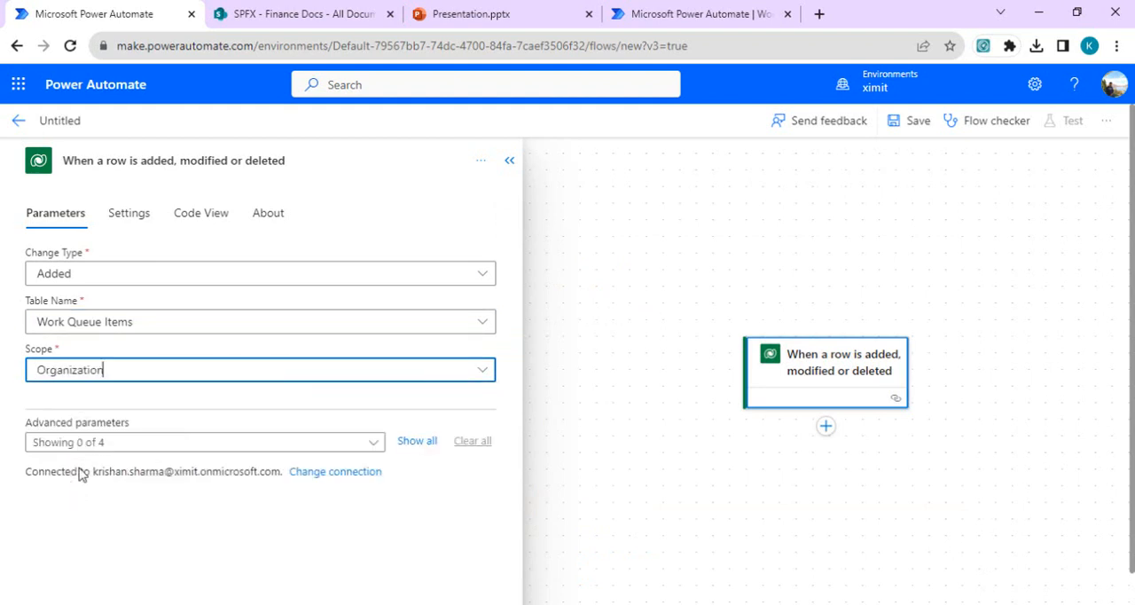
{"action": "left_click", "coordinate": [413, 443]}
{"action": "left_click_drag", "start_coordinate": [515, 315], "coordinate": [515, 440]}
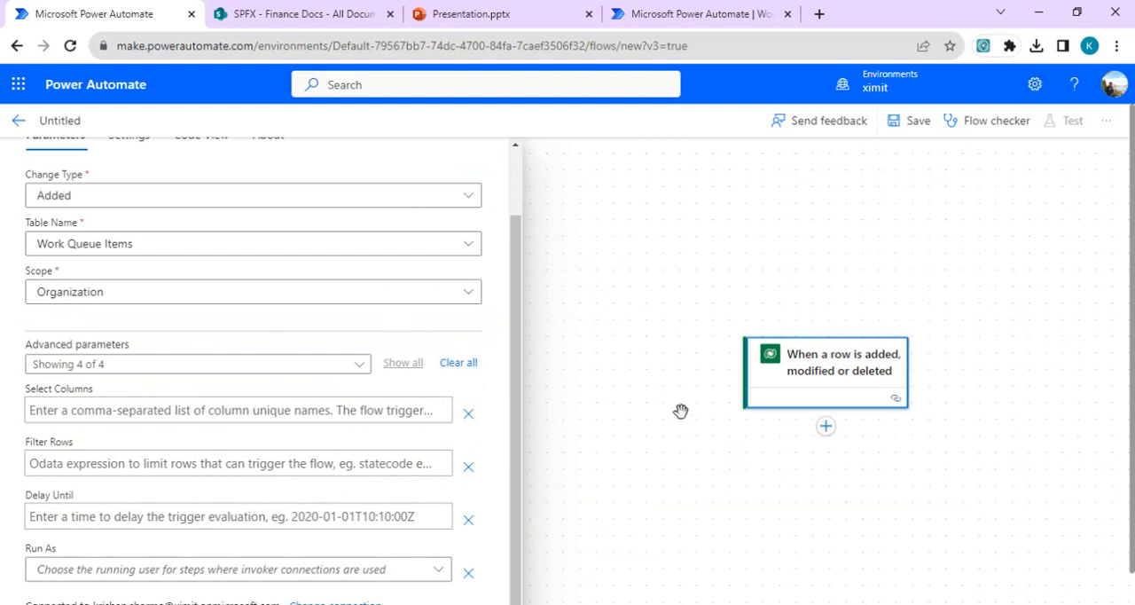
Step: Add the Microsoft Dataverse action "Perform a bound action" after the trigger
{"action": "left_click", "coordinate": [826, 427]}
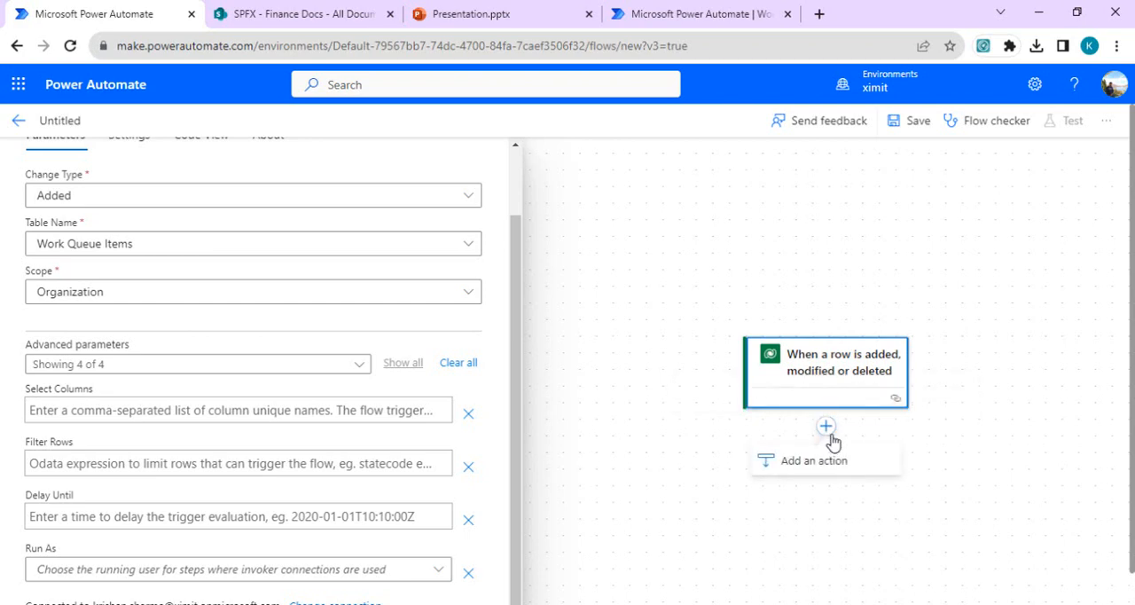
{"action": "left_click", "coordinate": [810, 470]}
{"action": "type", "text": "per"}
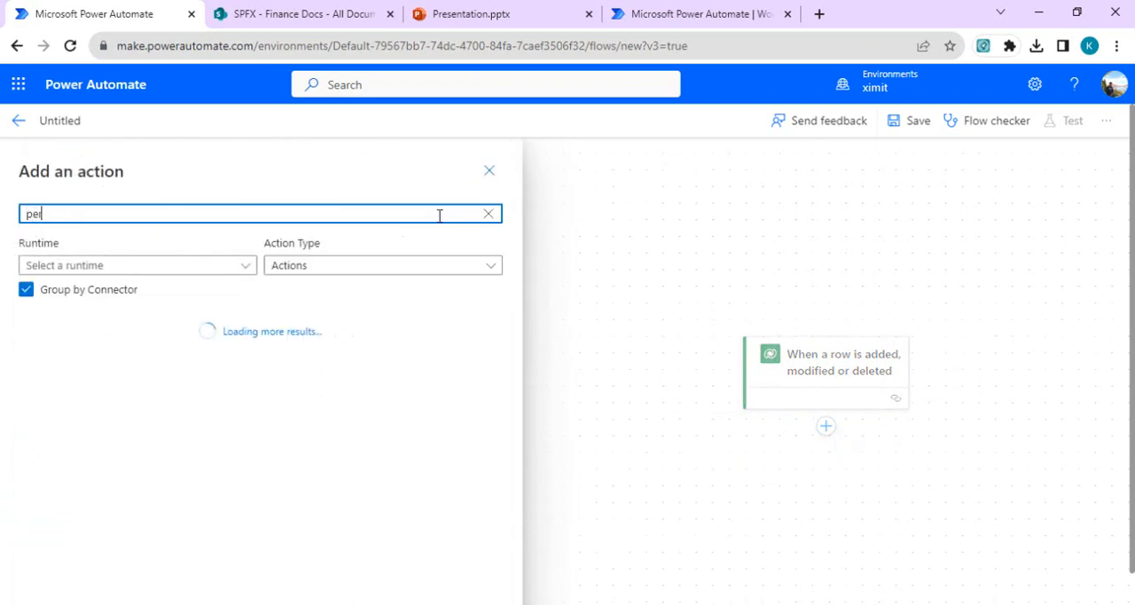
{"action": "type", "text": "form"}
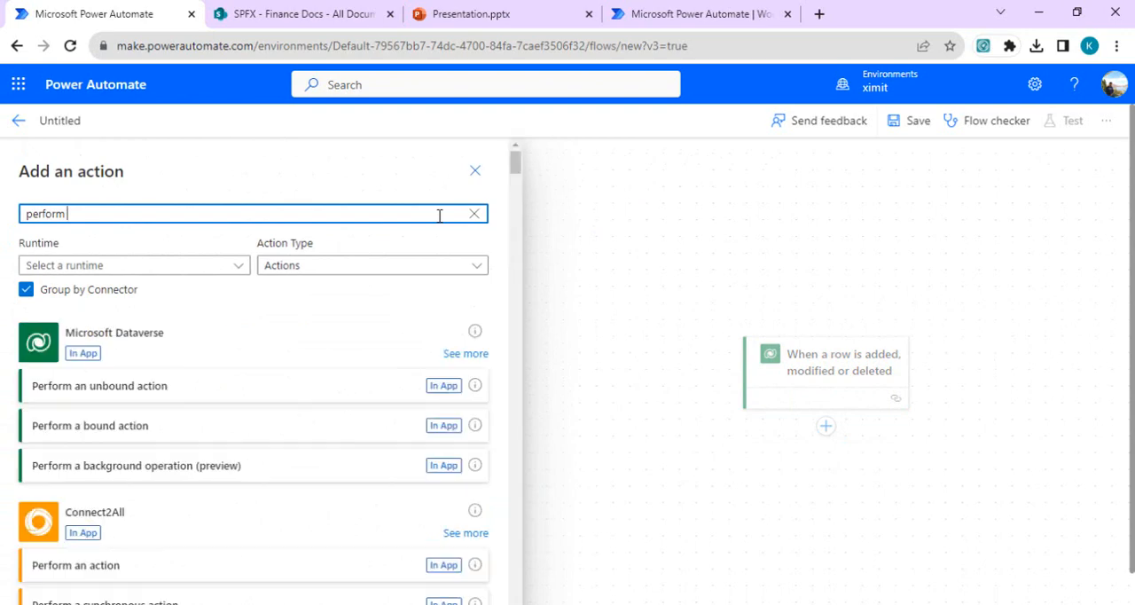
{"action": "left_click", "coordinate": [109, 434]}
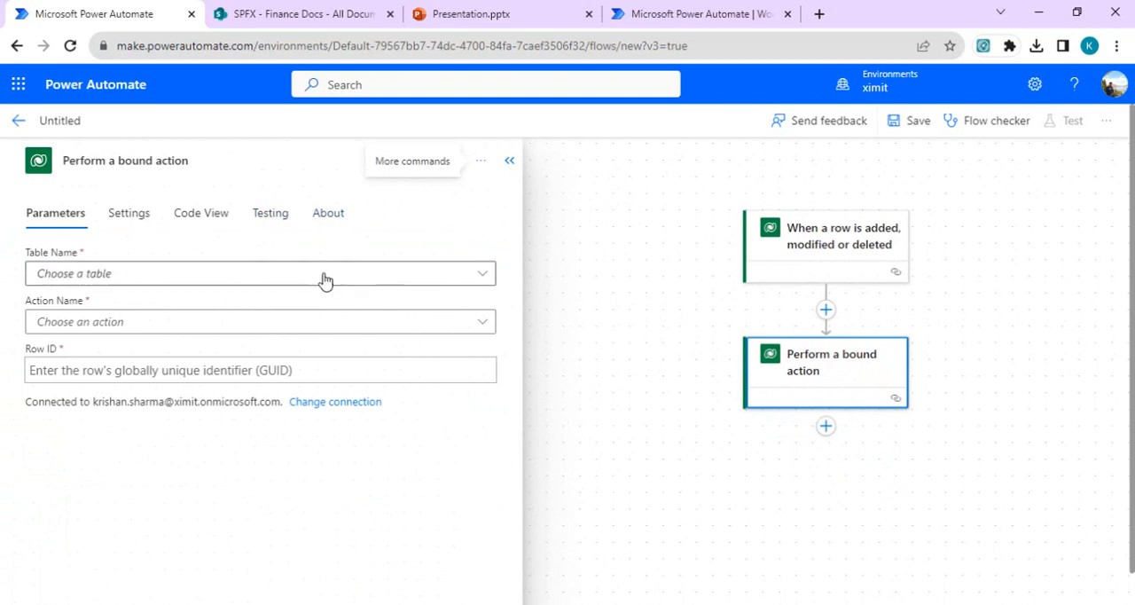
Step: Set the bound action's table to Work Queues and its action name to Dequeue
{"action": "left_click", "coordinate": [325, 280]}
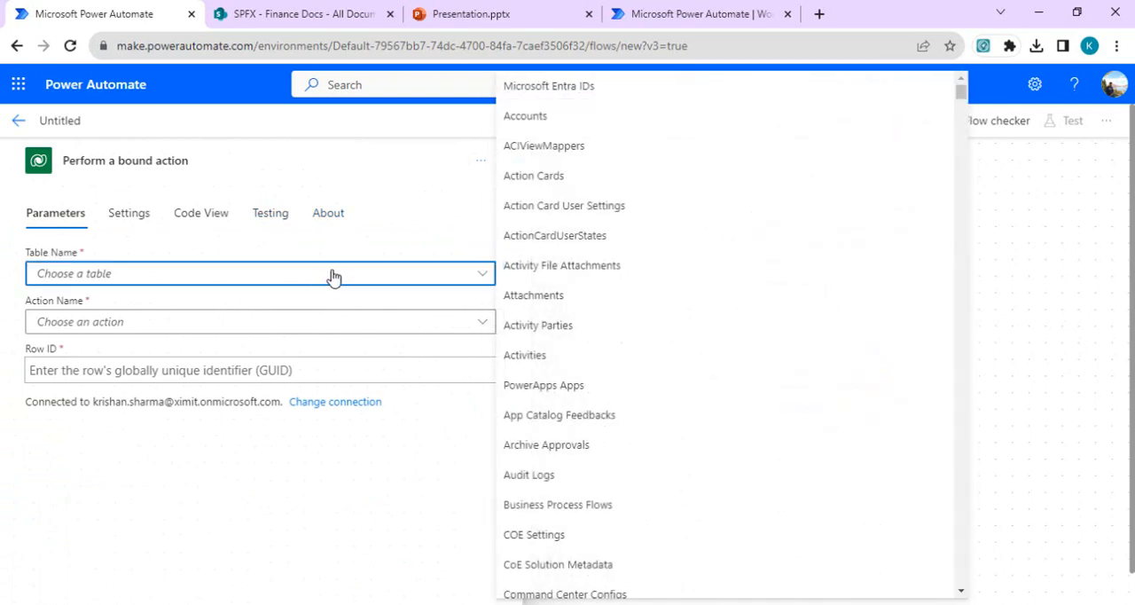
{"action": "type", "text": "work"}
{"action": "key", "text": "ctrl+a"}
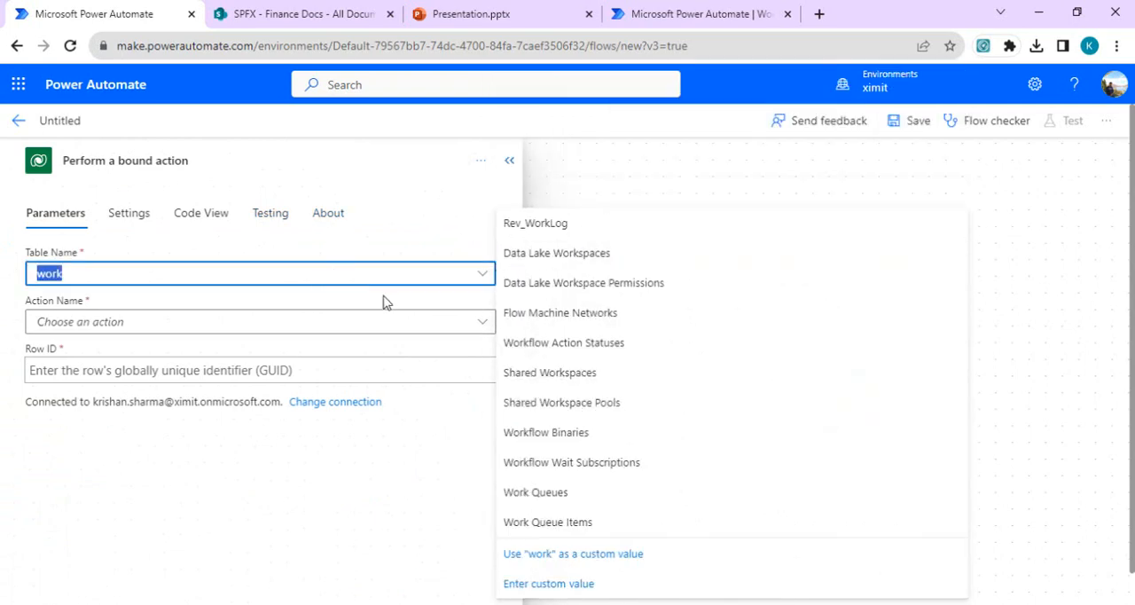
{"action": "left_click", "coordinate": [572, 494]}
{"action": "left_click", "coordinate": [220, 325]}
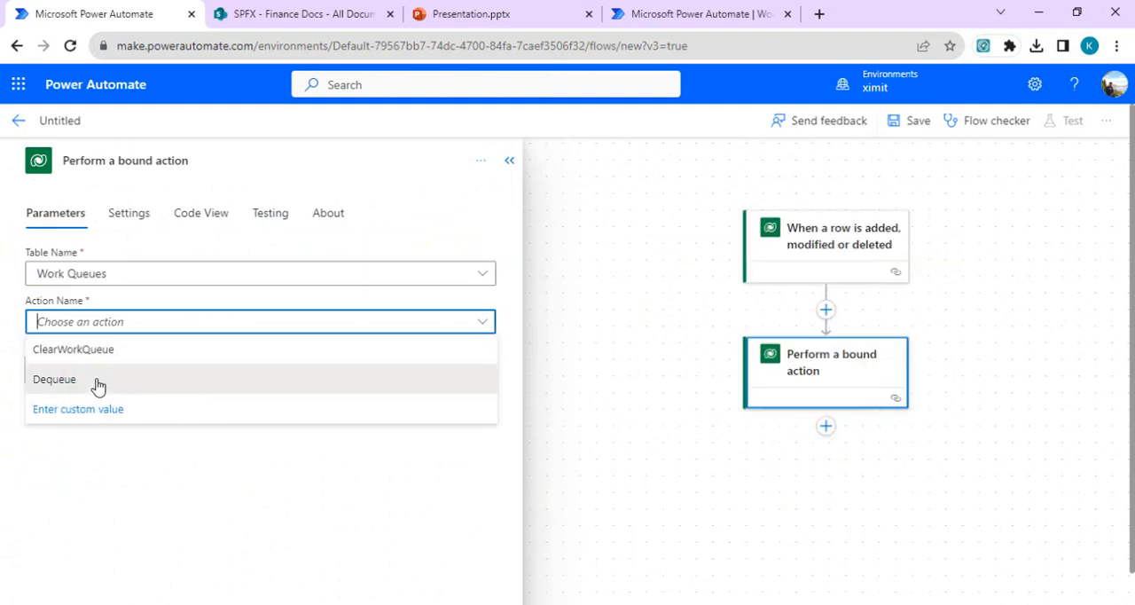
{"action": "left_click", "coordinate": [95, 382]}
Step: Open FinanceSaleQueue's advanced details from Power Automate's work queues in a new browser tab and copy the work queue ID
{"action": "left_click", "coordinate": [246, 374]}
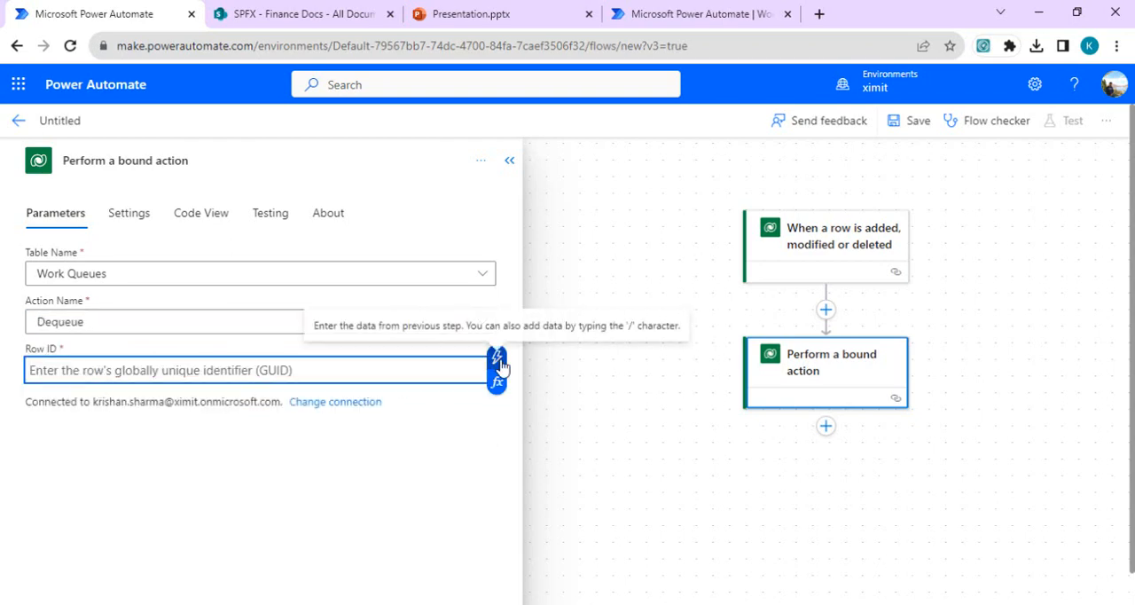
{"action": "left_click", "coordinate": [818, 14]}
{"action": "type", "text": "make.powerautomate.com"}
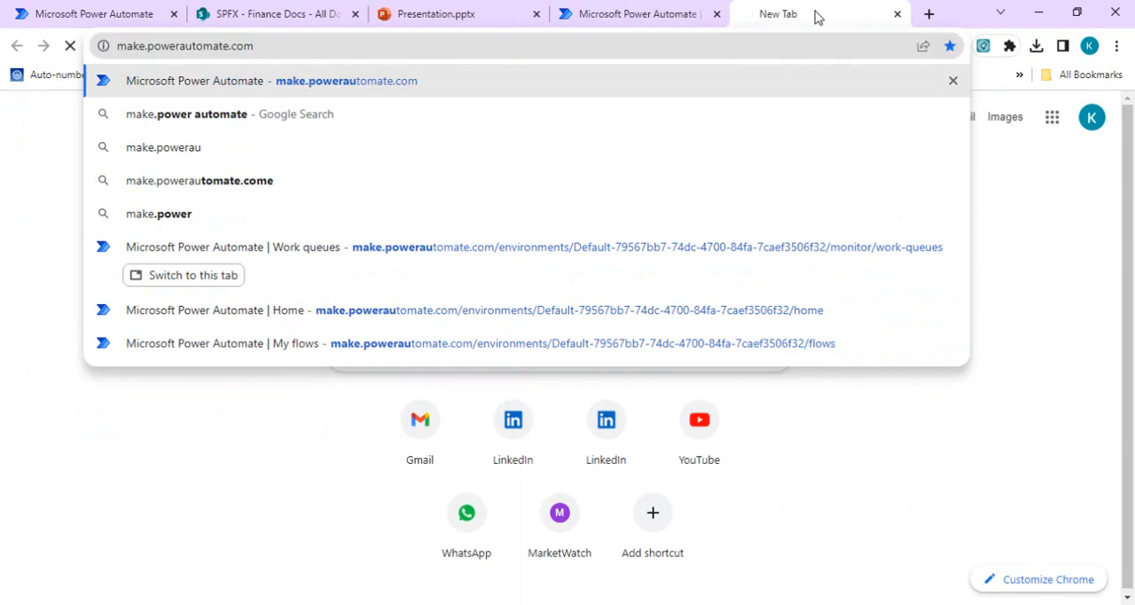
{"action": "key", "text": "Return"}
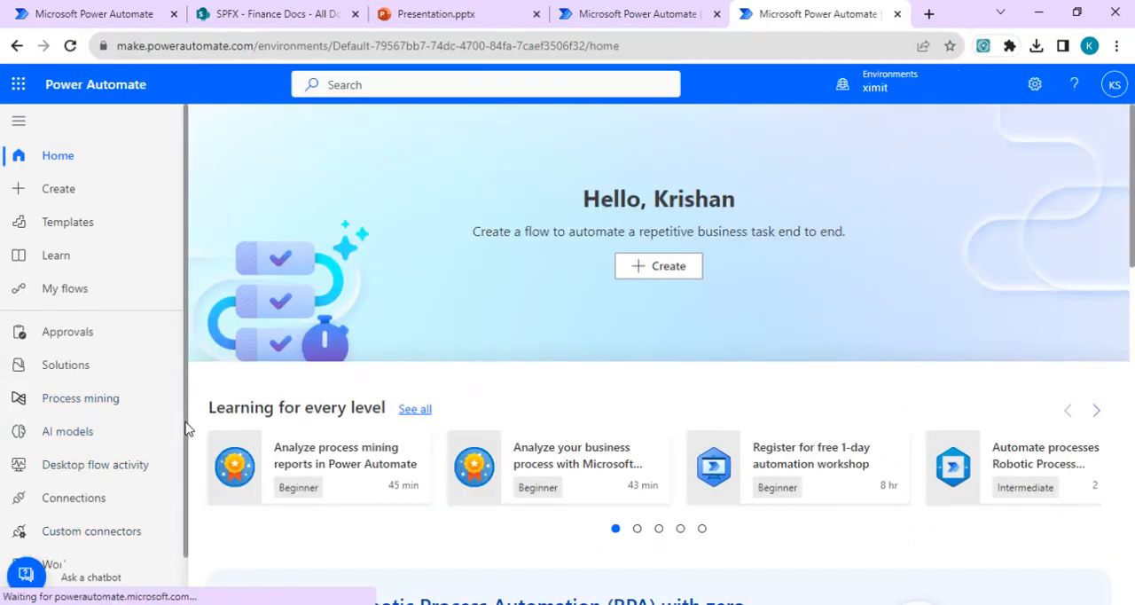
{"action": "scroll", "coordinate": [93, 509], "scroll_direction": "down", "scroll_amount": 1}
{"action": "left_click", "coordinate": [87, 514]}
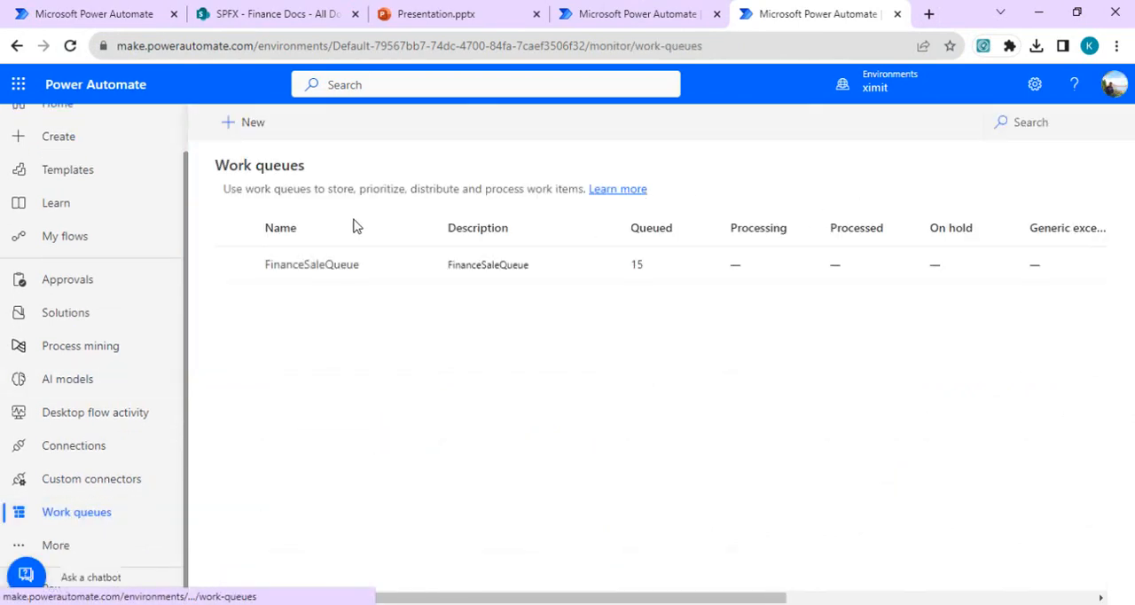
{"action": "left_click", "coordinate": [338, 275]}
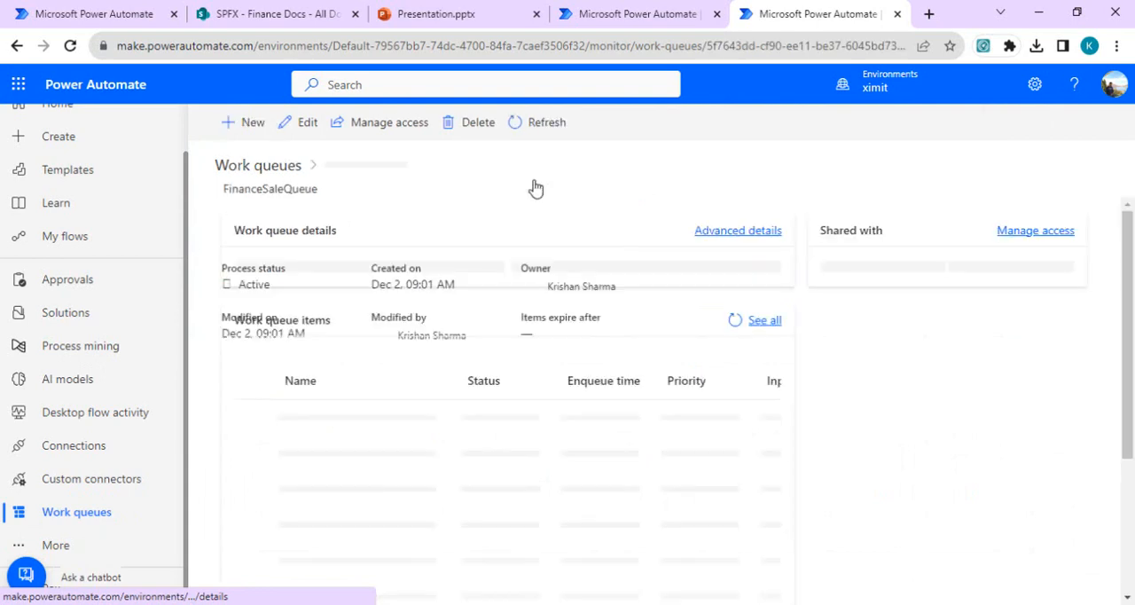
{"action": "left_click", "coordinate": [743, 231]}
{"action": "left_click", "coordinate": [1108, 192]}
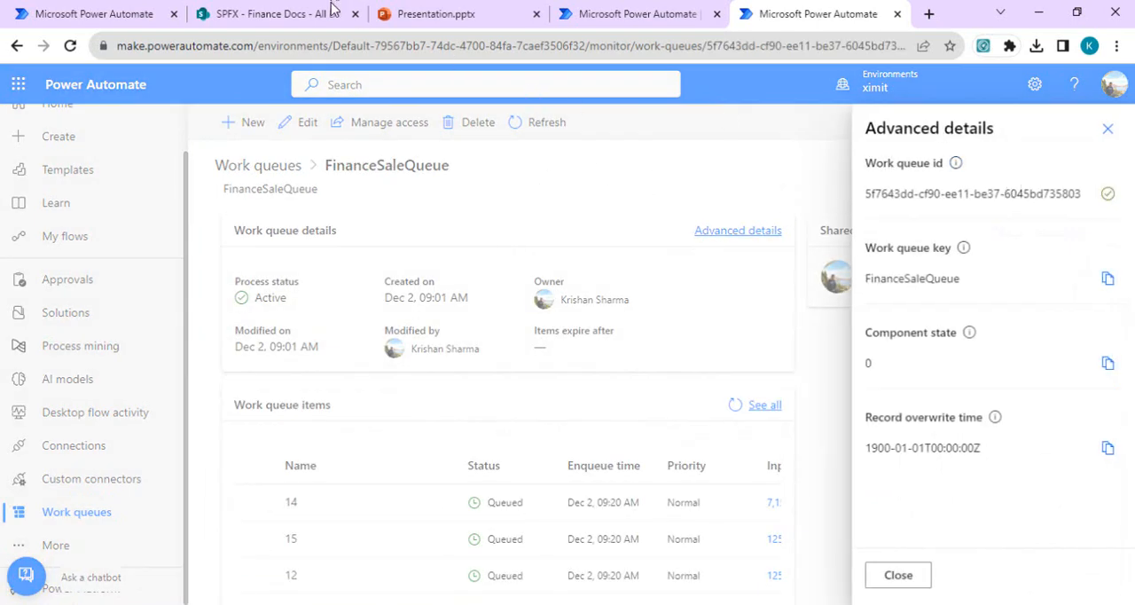
Step: Return to the flow editor and paste the copied work queue ID as the bound action's Row ID
{"action": "left_click", "coordinate": [76, 16]}
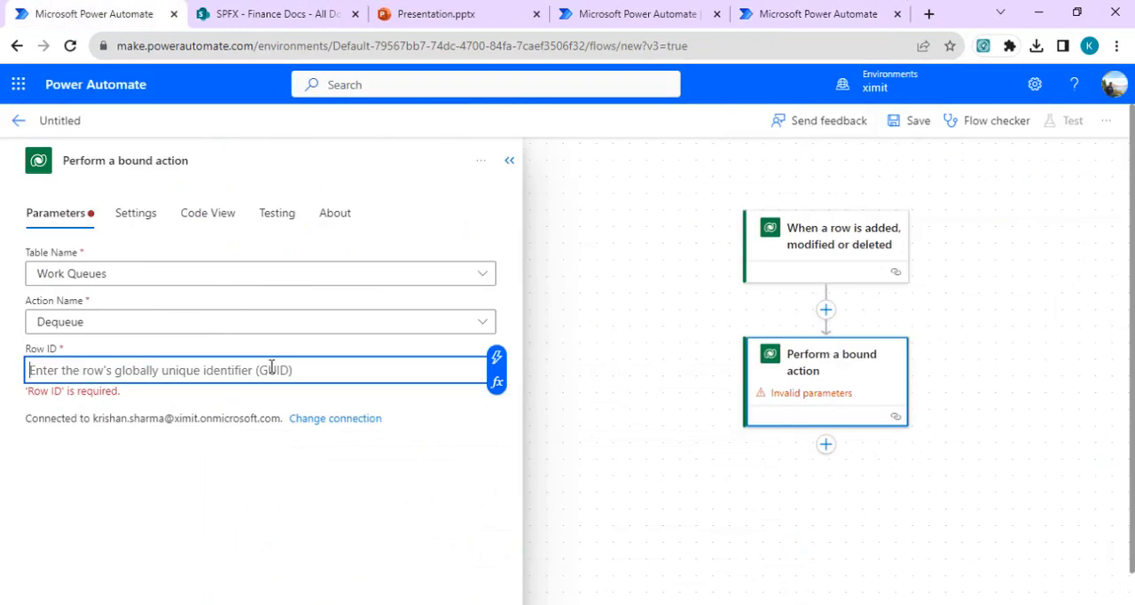
{"action": "key", "text": "ctrl+v"}
{"action": "left_click", "coordinate": [435, 430]}
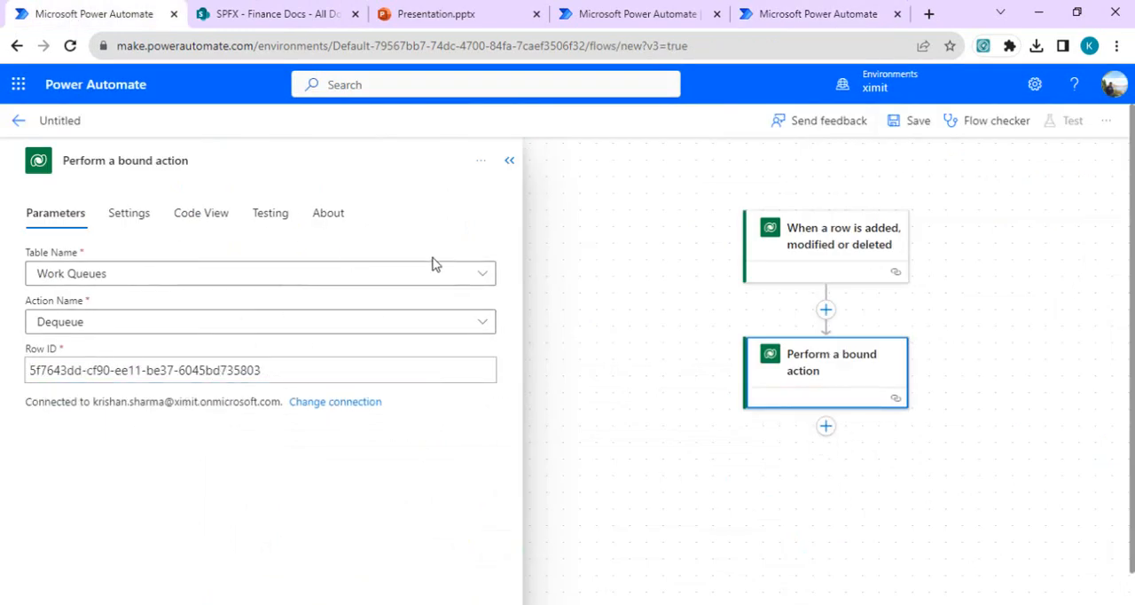
{"action": "left_click", "coordinate": [828, 433]}
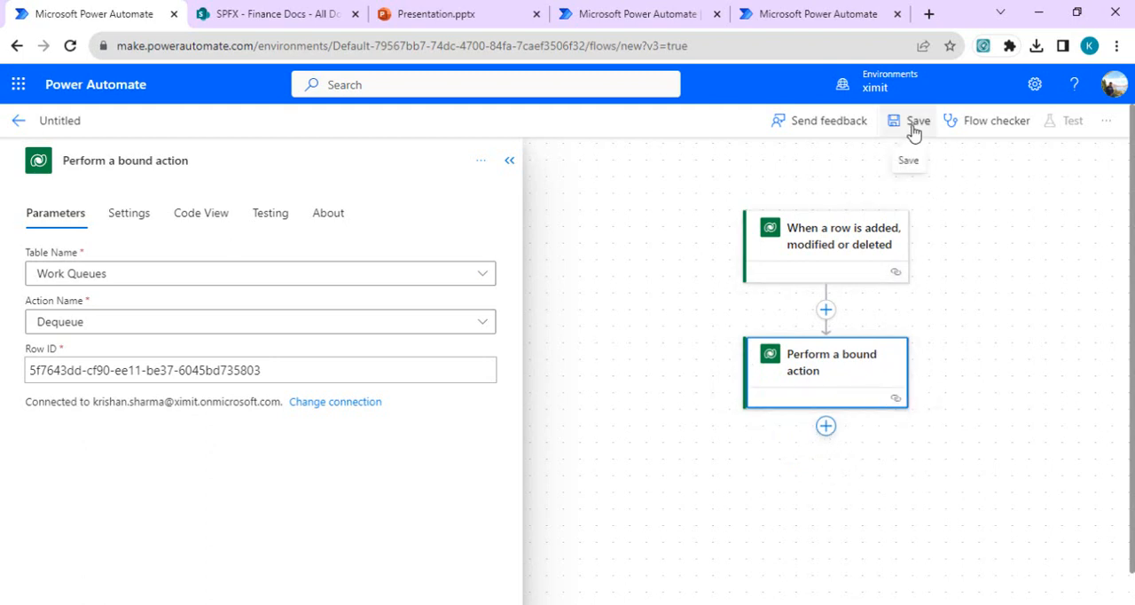
Step: Name the flow "Processor - work queue flow", save it and collapse the action's settings
{"action": "left_click", "coordinate": [67, 127]}
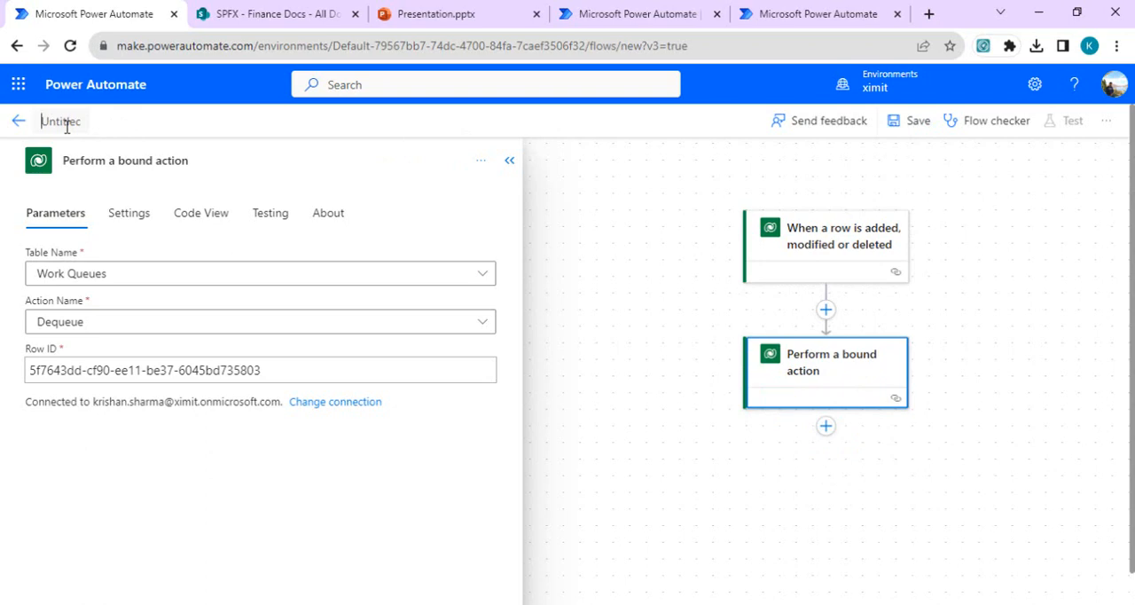
{"action": "type", "text": "Processor - work"}
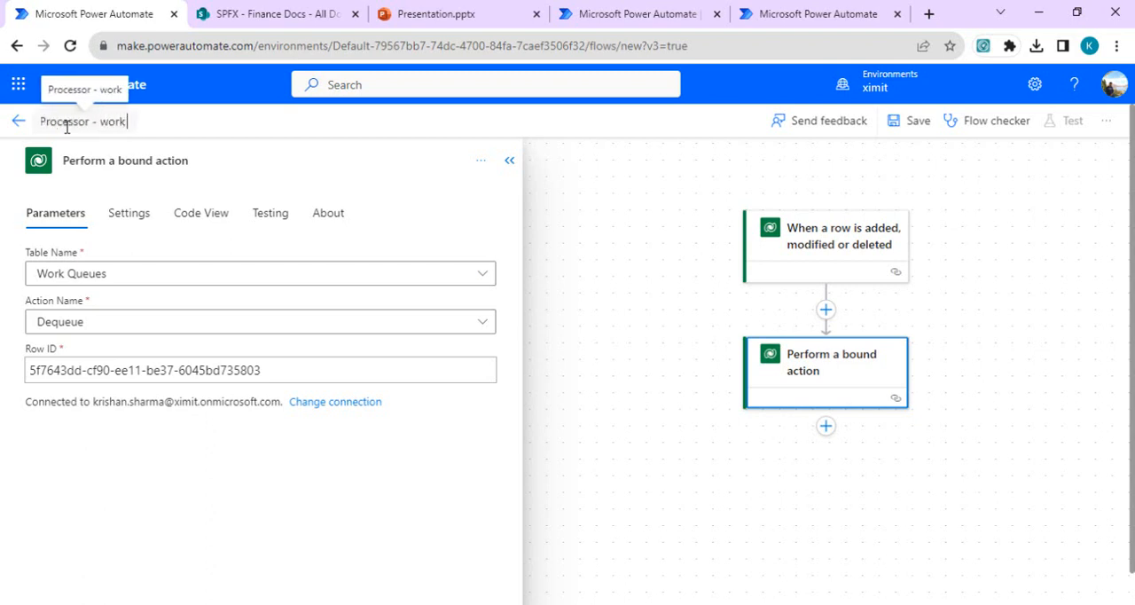
{"action": "type", "text": " queue flow"}
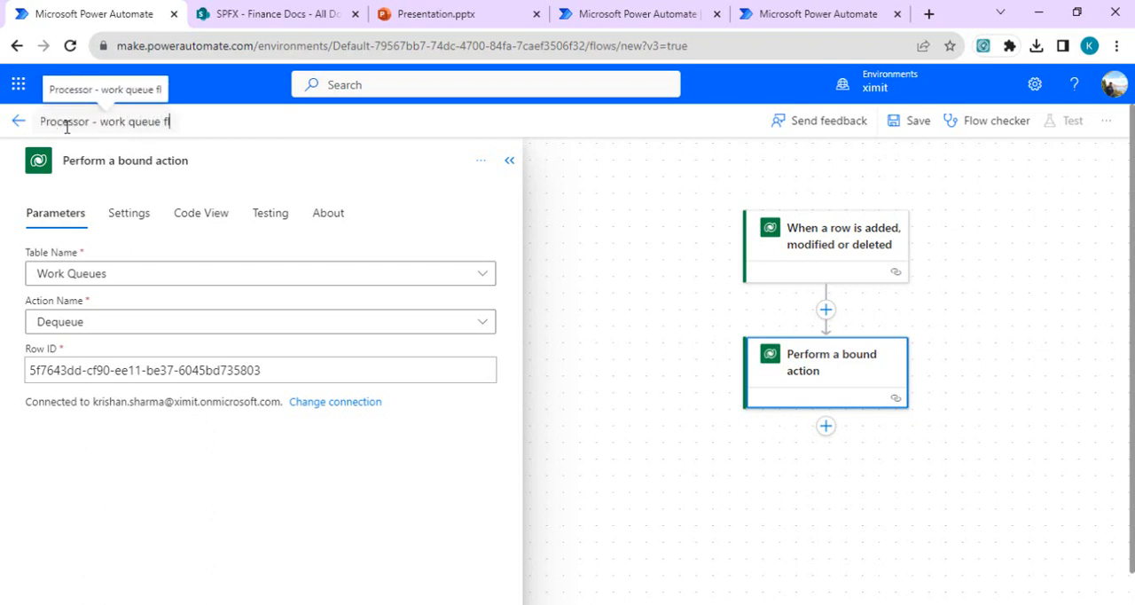
{"action": "left_click", "coordinate": [911, 113]}
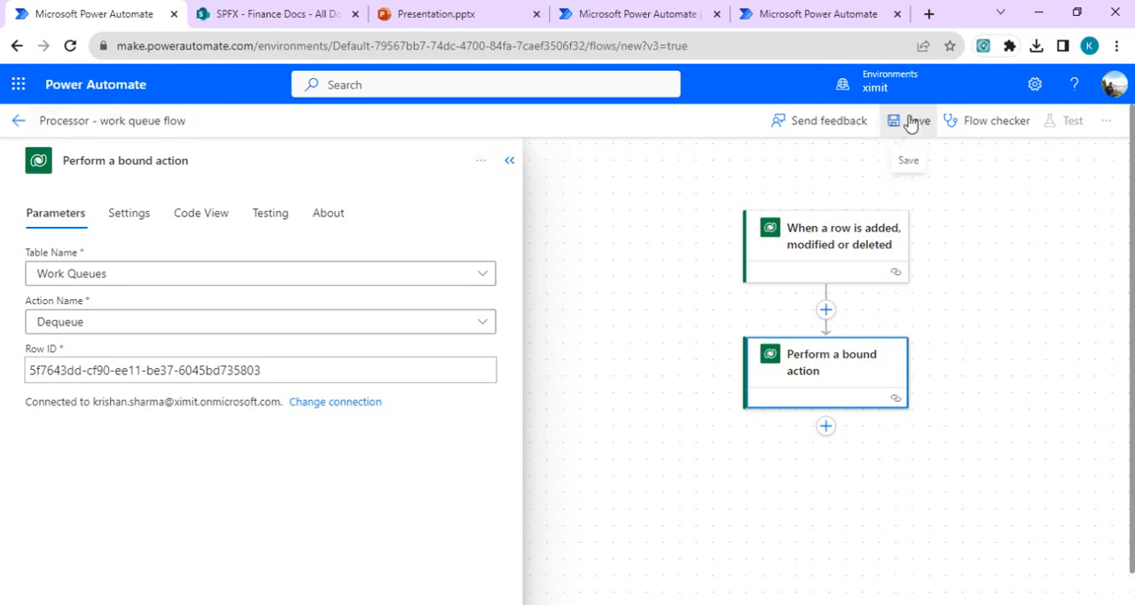
{"action": "left_click", "coordinate": [509, 160]}
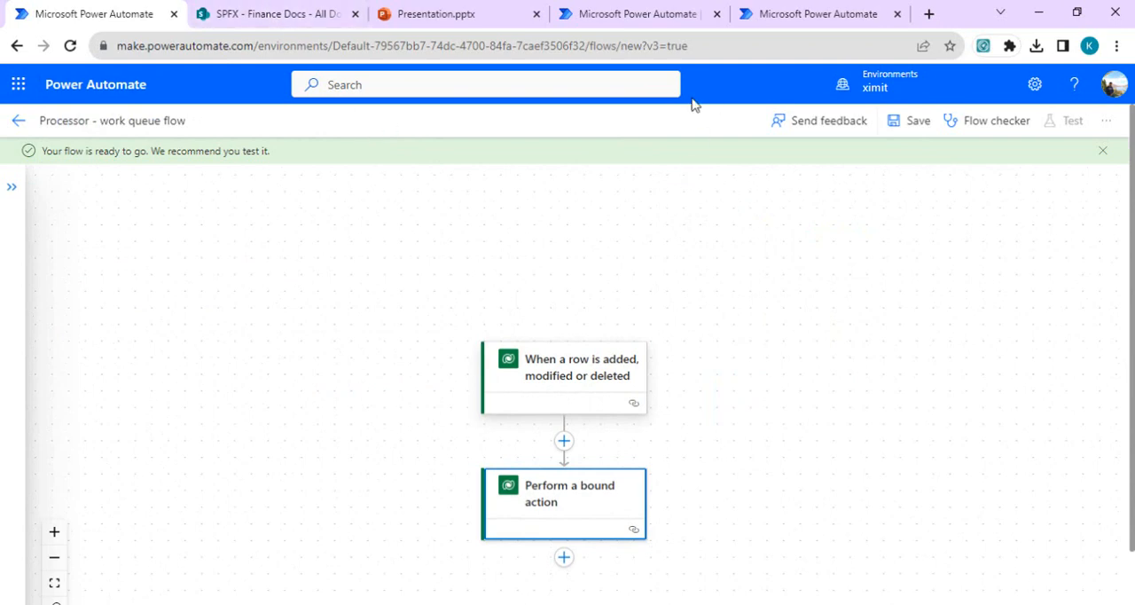
Step: Switch back to the FinanceSaleQueue page and close its advanced details
{"action": "left_click", "coordinate": [768, 22]}
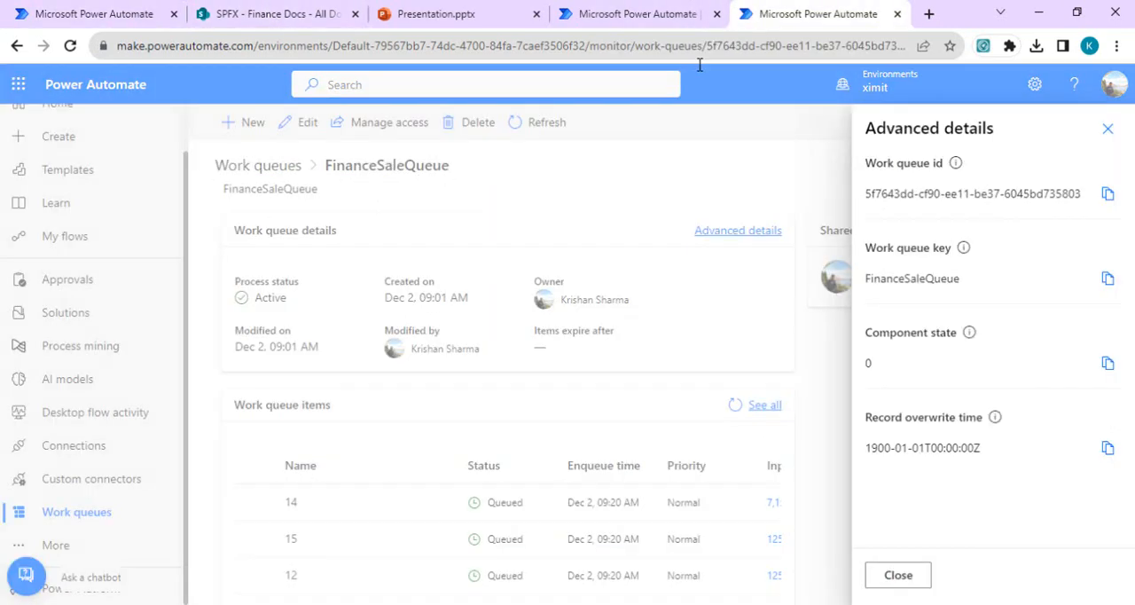
{"action": "left_click", "coordinate": [579, 174]}
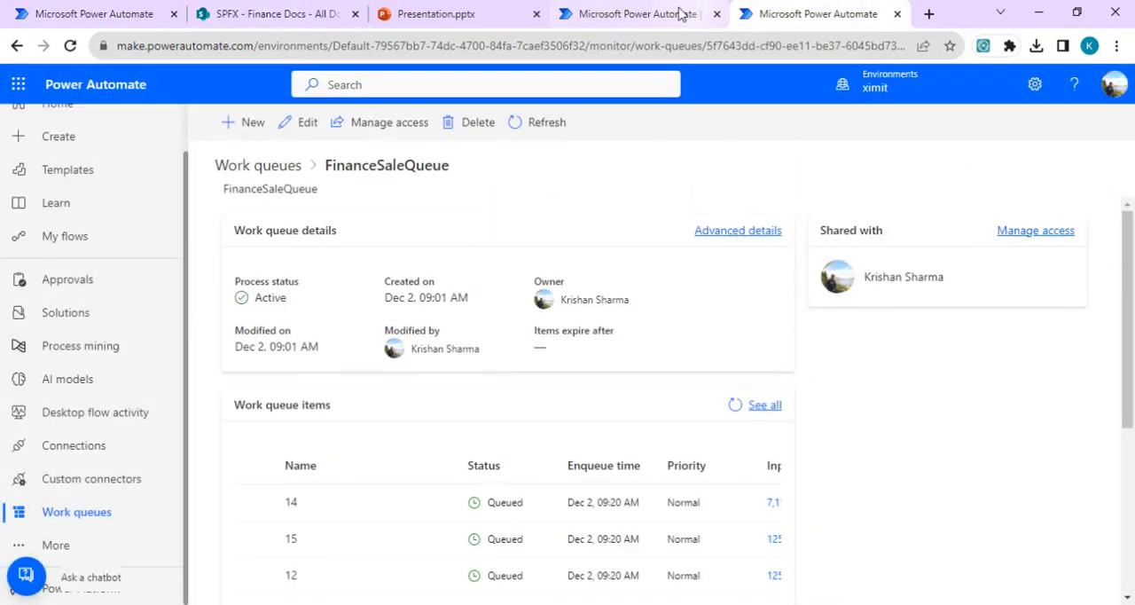
Step: Open FinanceSaleQueue in the other work queues tab and create an item named 10011 with unique ID 10111 and input 2,200
{"action": "left_click", "coordinate": [650, 14]}
{"action": "left_click", "coordinate": [336, 266]}
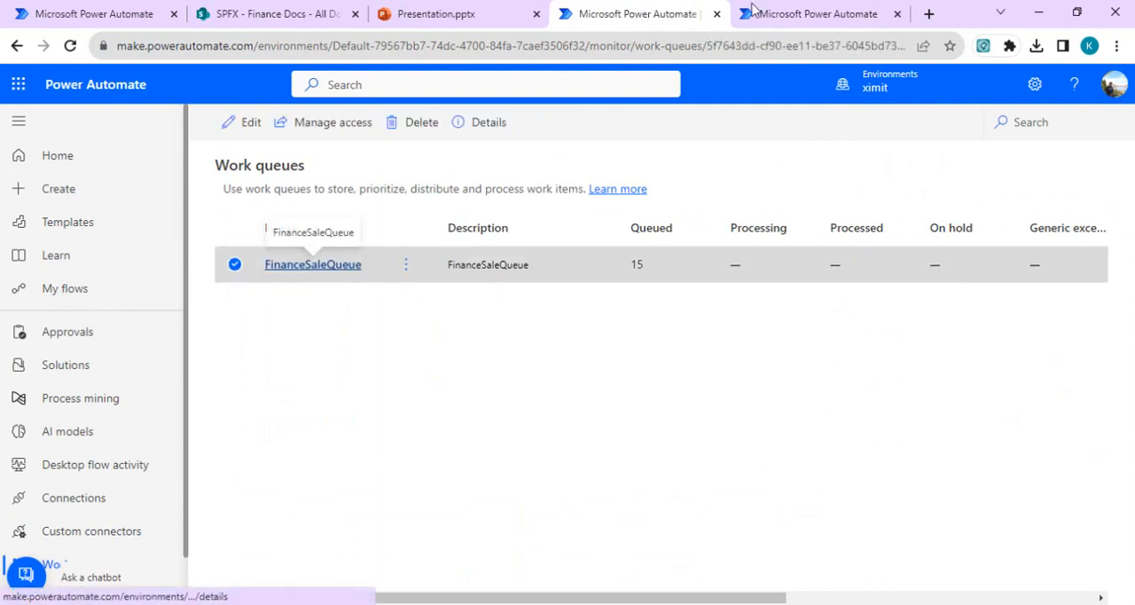
{"action": "left_click", "coordinate": [337, 265]}
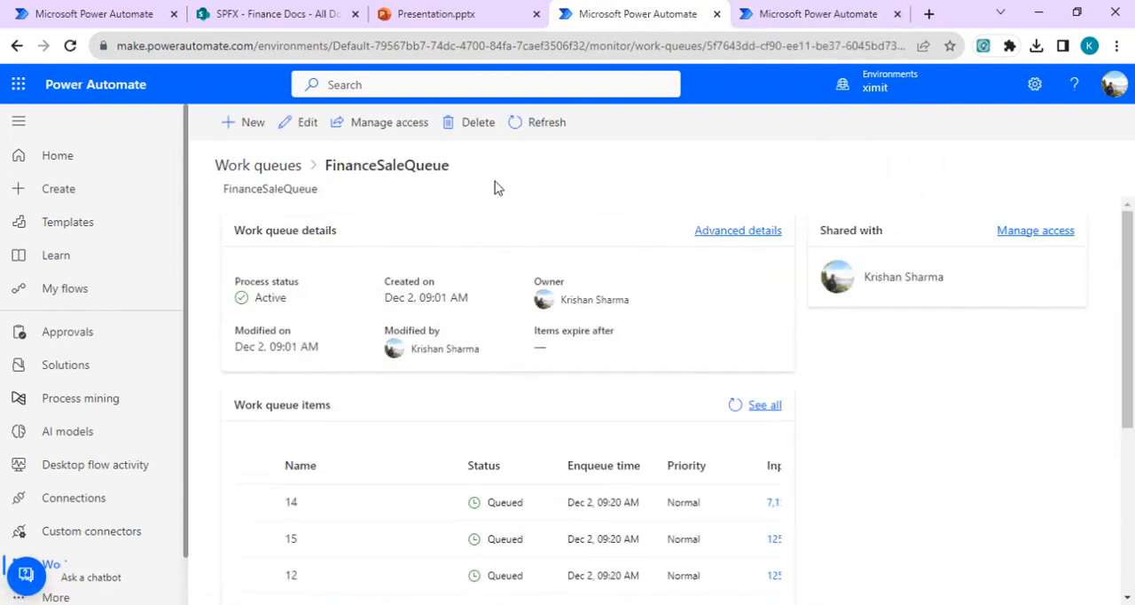
{"action": "left_click", "coordinate": [243, 133]}
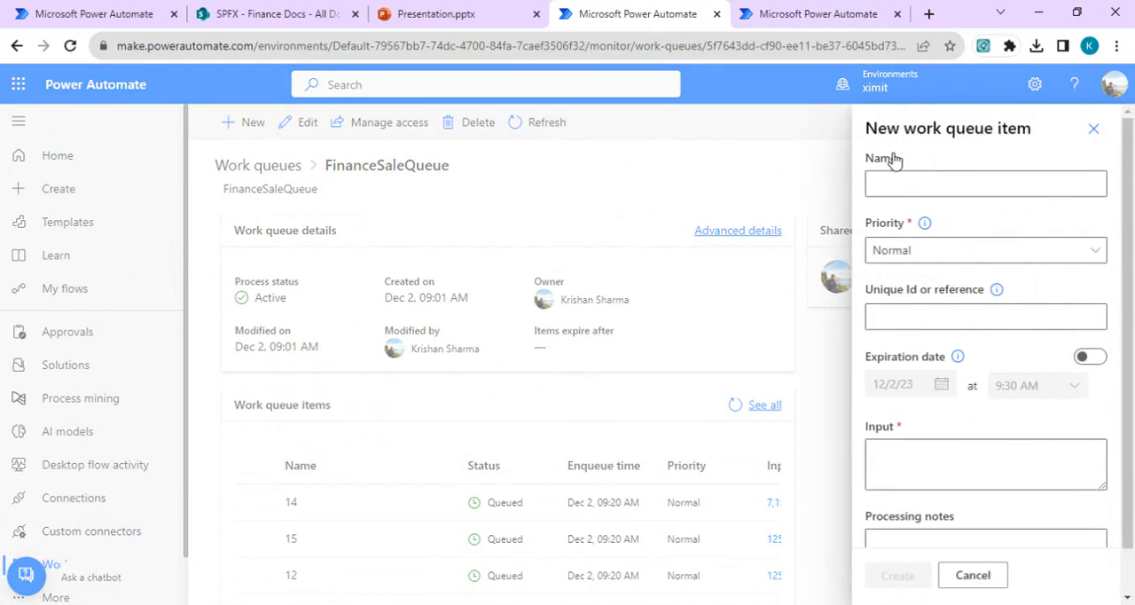
{"action": "left_click", "coordinate": [969, 181]}
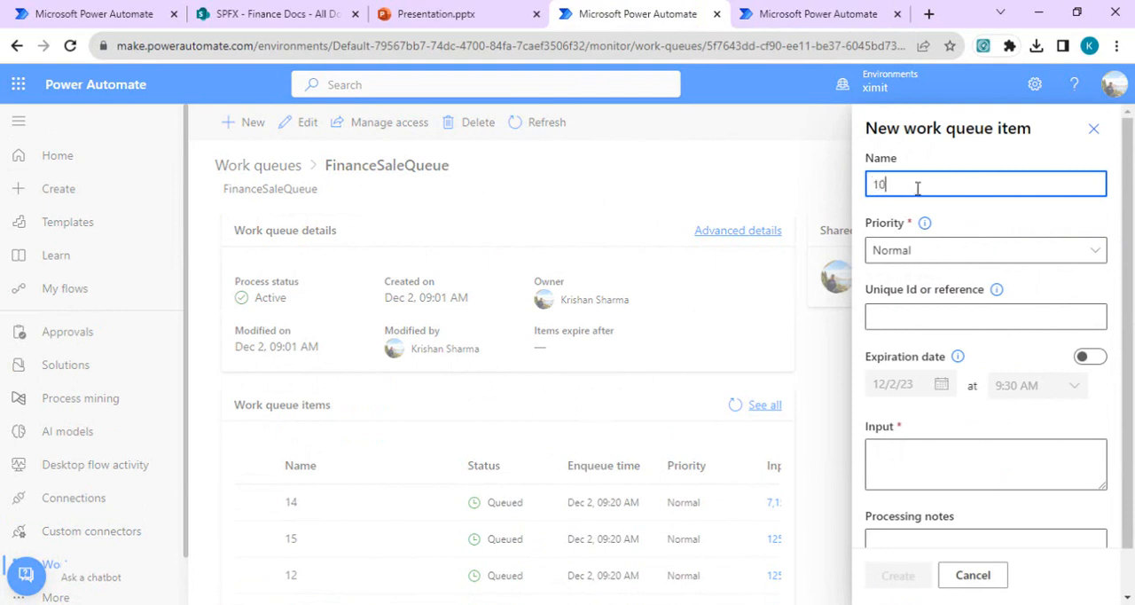
{"action": "left_click", "coordinate": [922, 305]}
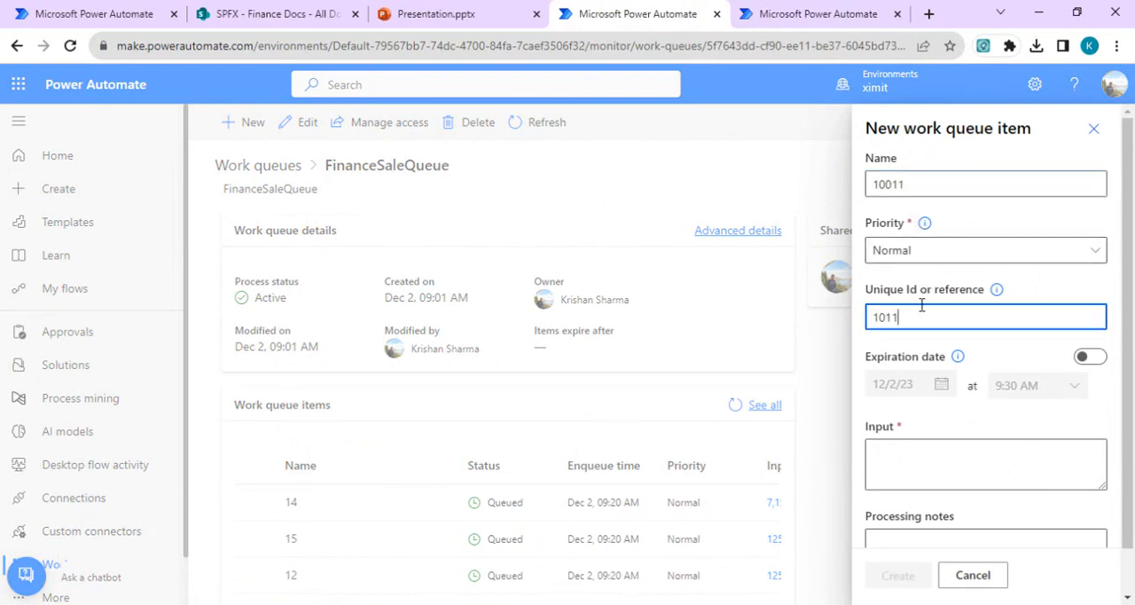
{"action": "left_click", "coordinate": [949, 459]}
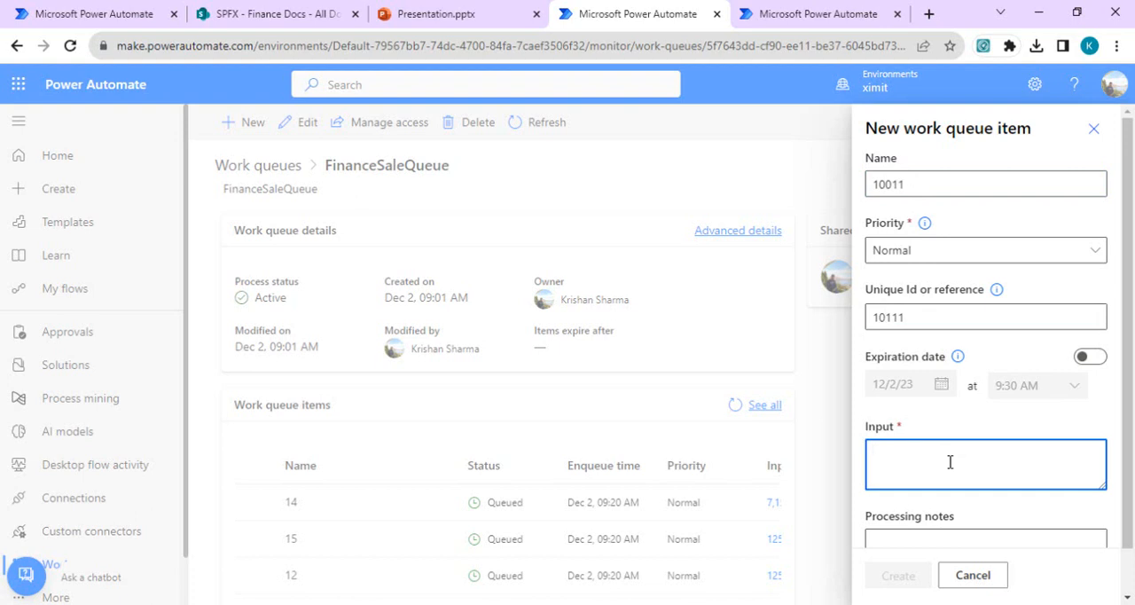
{"action": "type", "text": "2,200"}
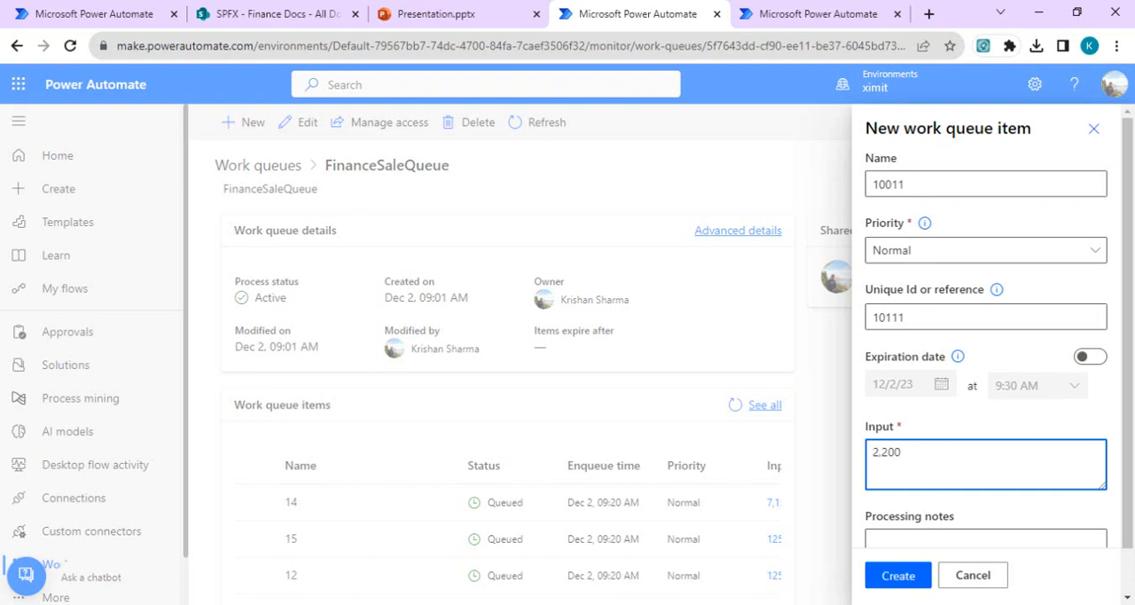
{"action": "scroll", "coordinate": [1132, 376], "scroll_direction": "down", "scroll_amount": 1}
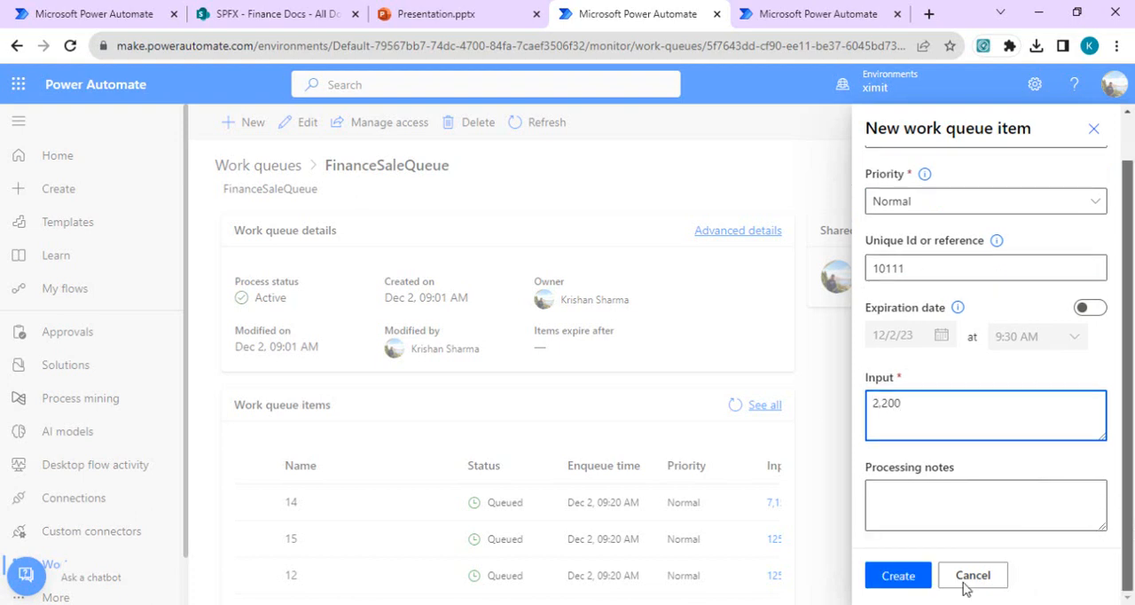
{"action": "left_click", "coordinate": [903, 581]}
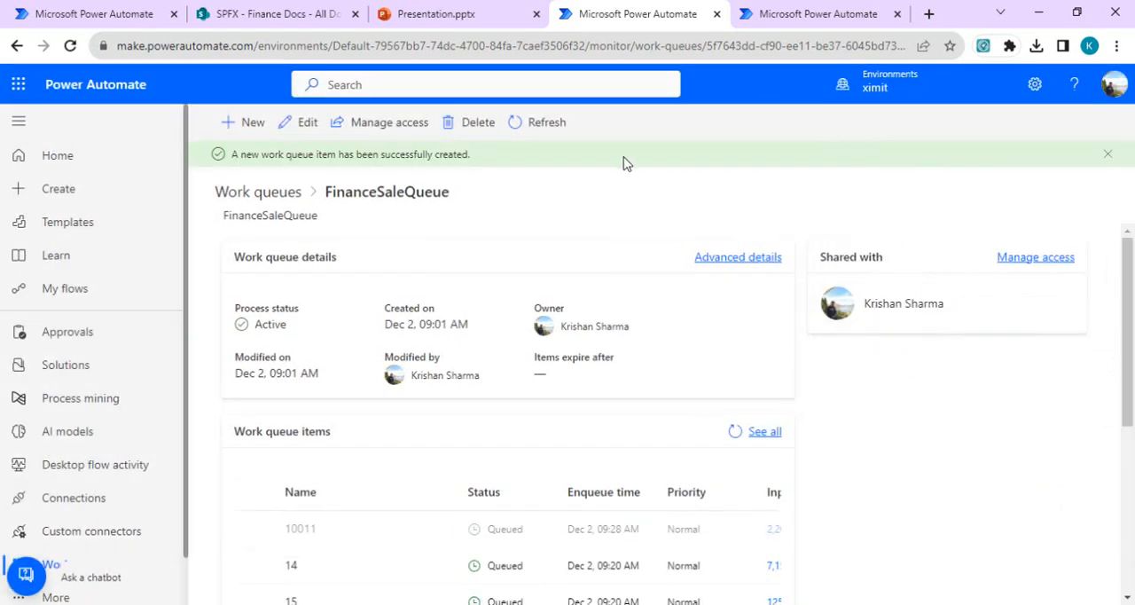
Step: Leave the Processor - work queue flow editor, open its latest run and copy the bound action's output body
{"action": "left_click", "coordinate": [78, 13]}
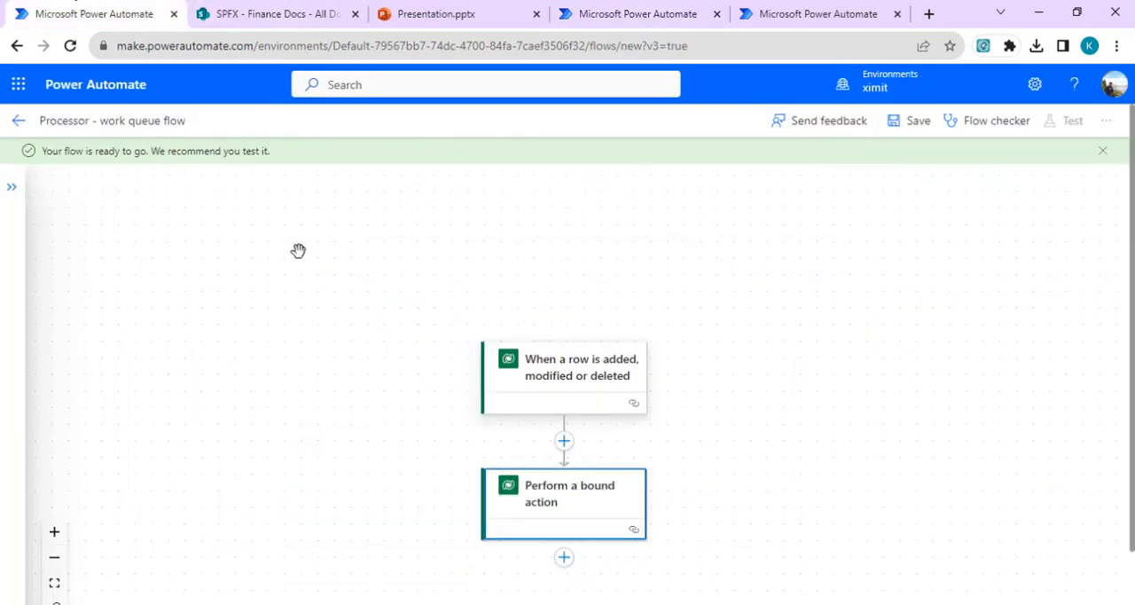
{"action": "left_click", "coordinate": [18, 121]}
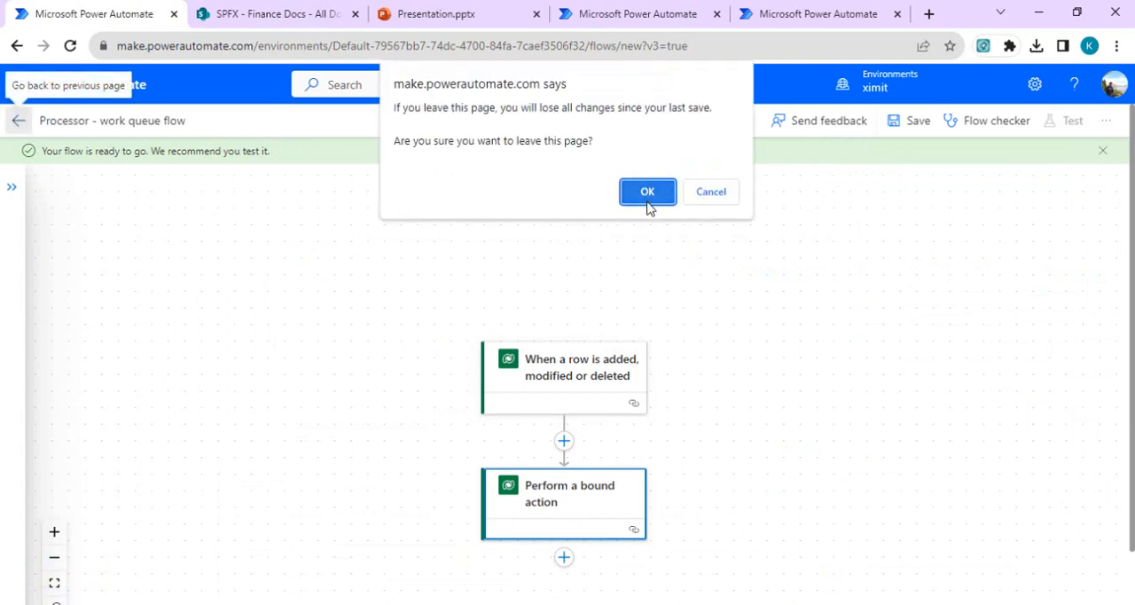
{"action": "left_click", "coordinate": [647, 193]}
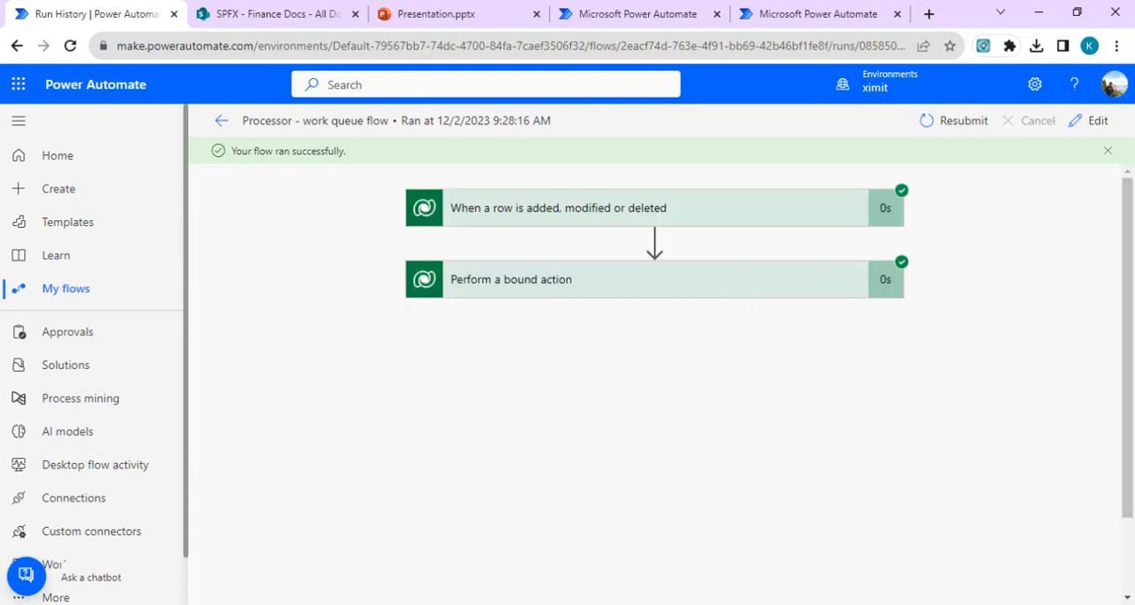
{"action": "left_click", "coordinate": [691, 280]}
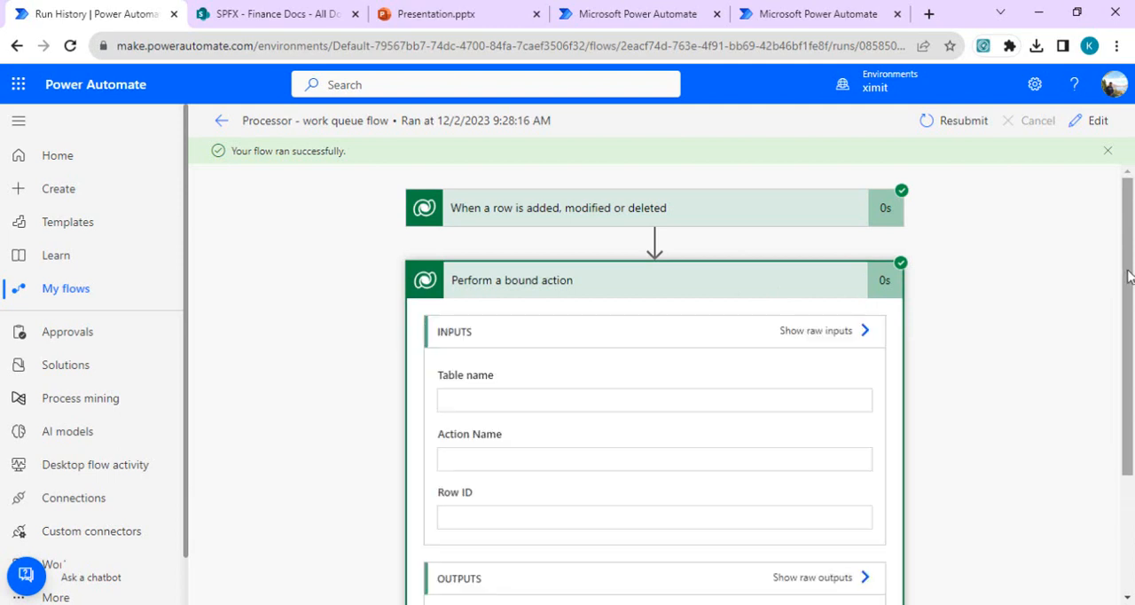
{"action": "scroll", "coordinate": [1128, 276], "scroll_direction": "down", "scroll_amount": 3}
{"action": "left_click", "coordinate": [780, 440]}
{"action": "key", "text": "ctrl+a"}
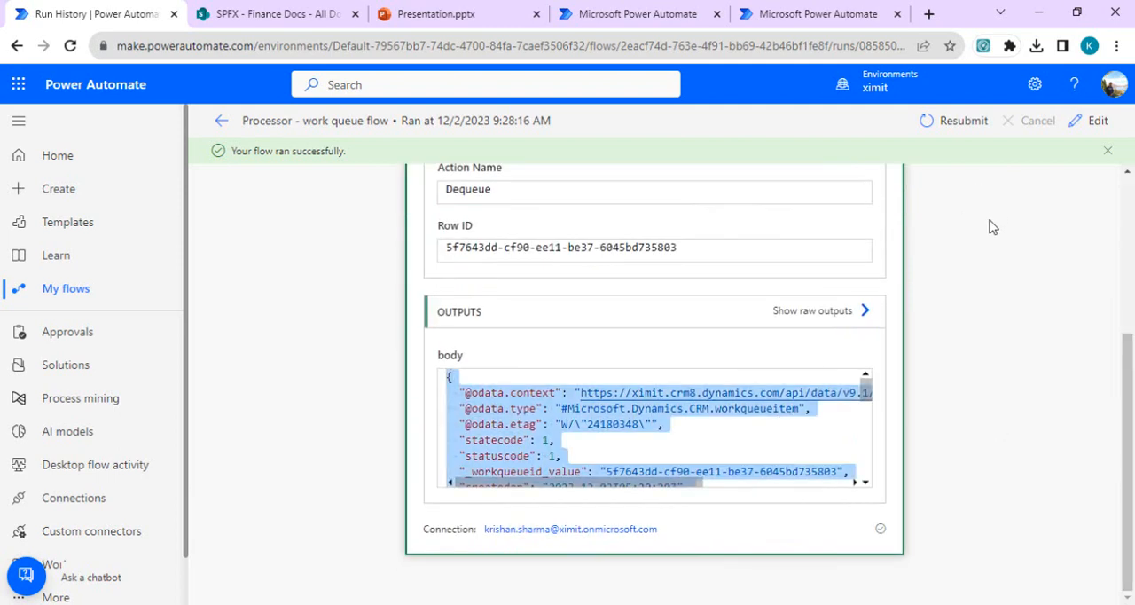
Step: Edit the flow and add a Parse JSON action after Perform a bound action
{"action": "left_click", "coordinate": [1090, 120]}
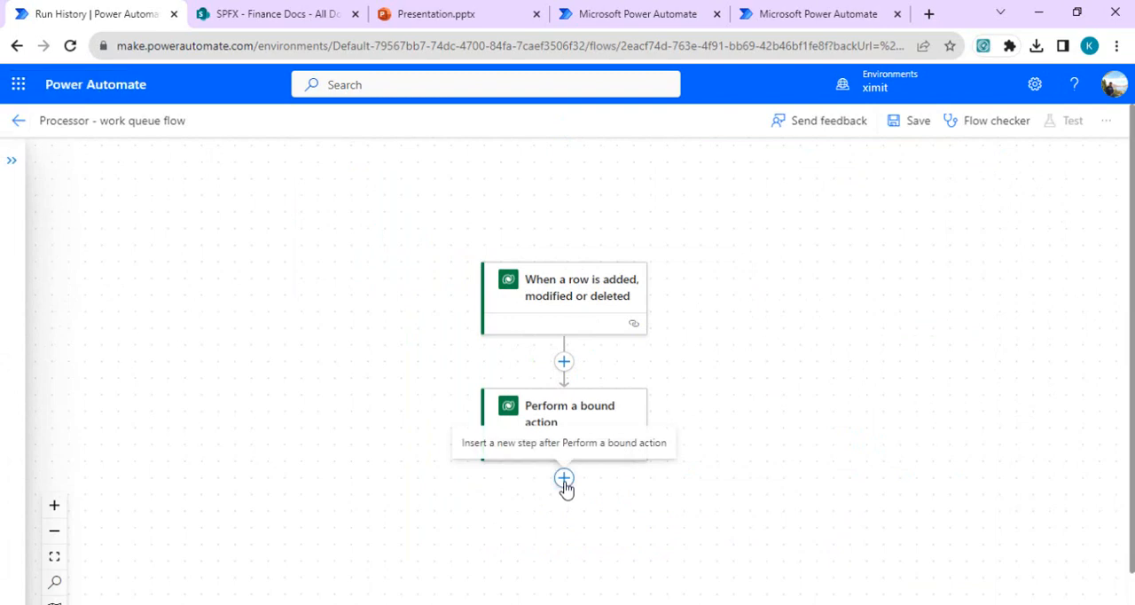
{"action": "left_click", "coordinate": [563, 483]}
{"action": "left_click", "coordinate": [555, 524]}
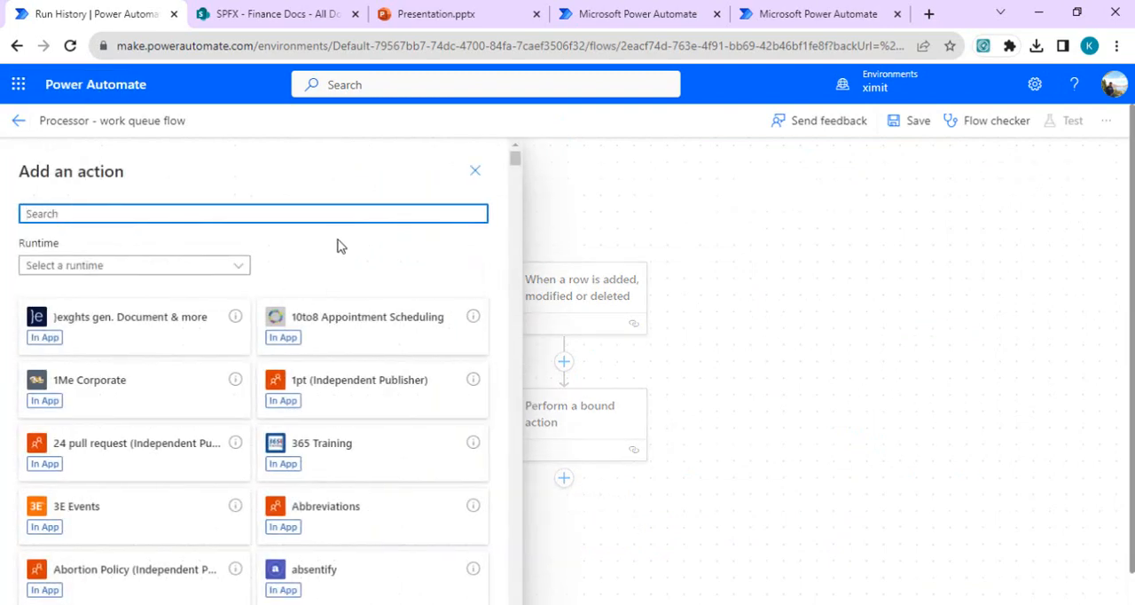
{"action": "type", "text": "parse"}
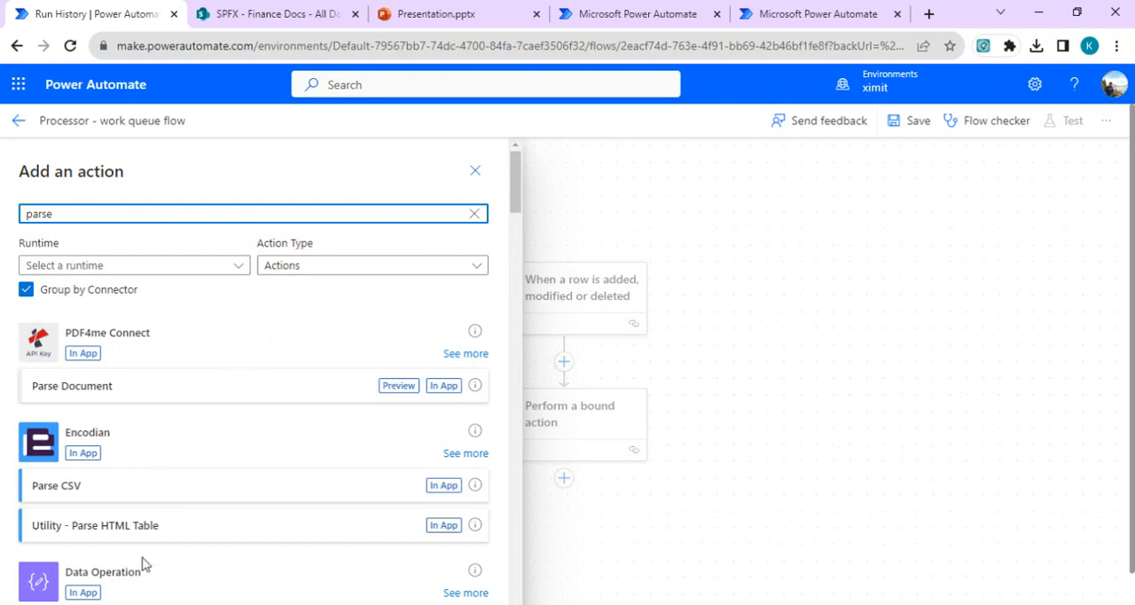
{"action": "left_click_drag", "start_coordinate": [509, 202], "coordinate": [509, 223]}
{"action": "left_click", "coordinate": [193, 469]}
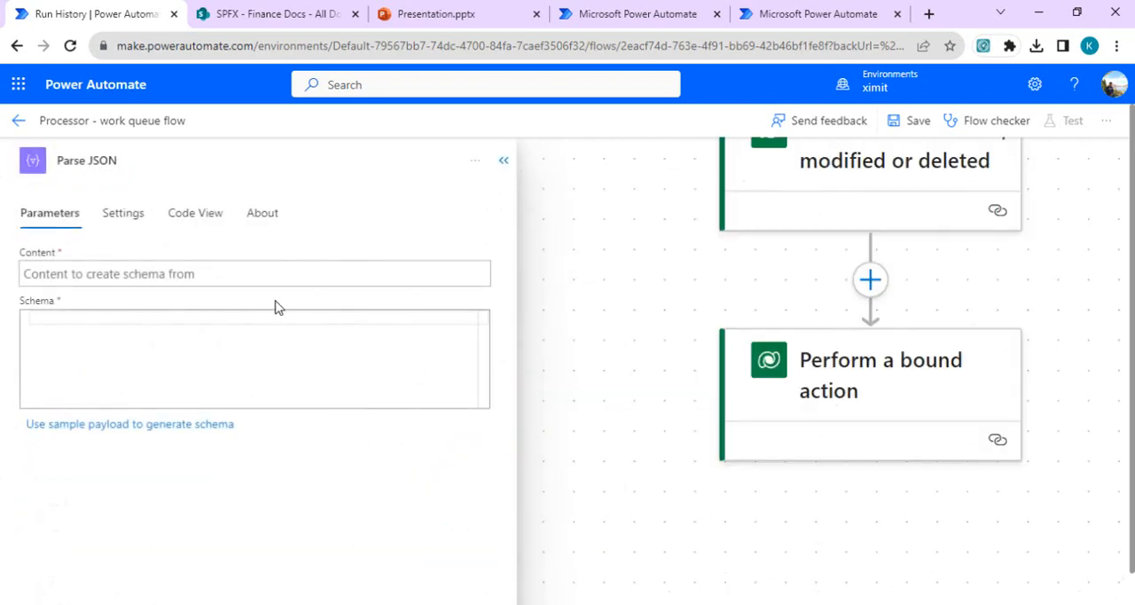
Step: Generate the Parse JSON schema from the copied bound action output as the sample payload
{"action": "left_click", "coordinate": [188, 434]}
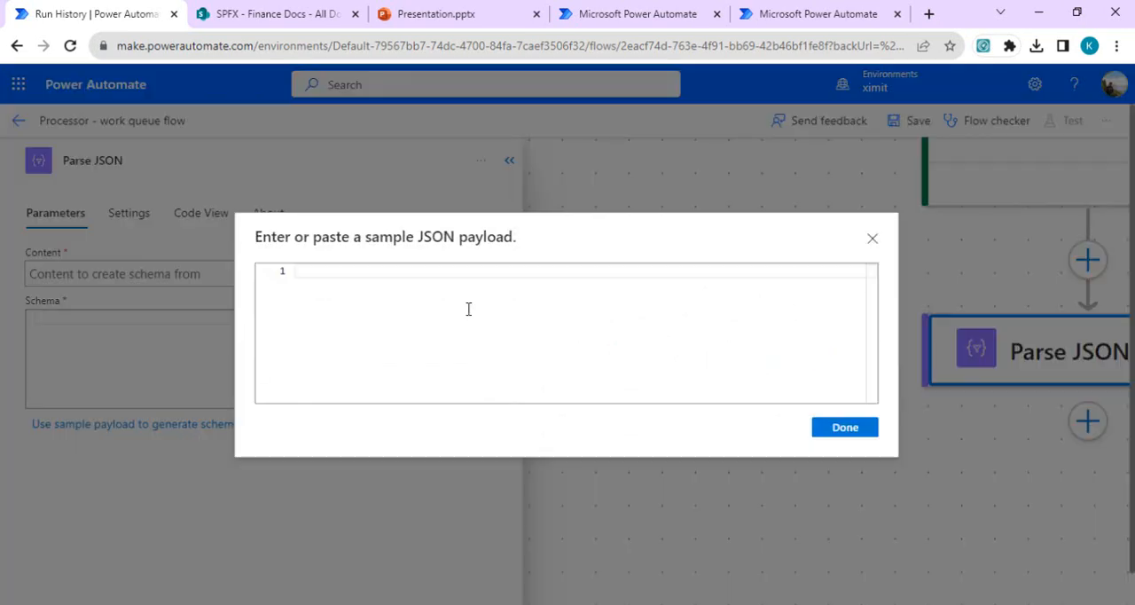
{"action": "key", "text": "ctrl+v"}
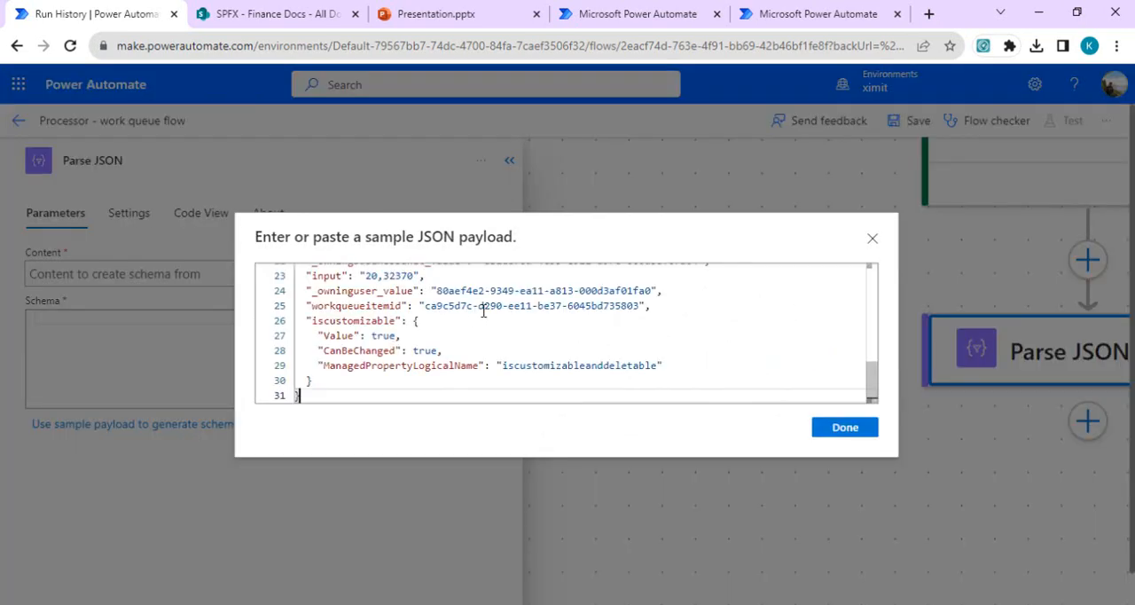
{"action": "left_click", "coordinate": [860, 428]}
Step: Set the Parse JSON content to the bound action's Body, save the flow and collapse the action's settings
{"action": "left_click", "coordinate": [423, 279]}
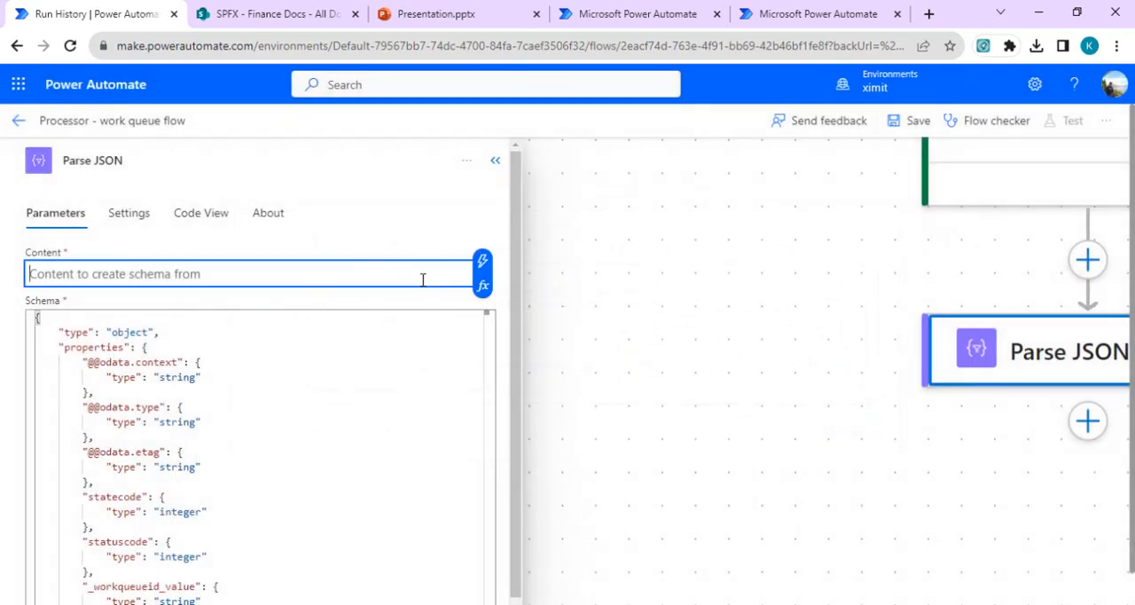
{"action": "left_click", "coordinate": [483, 261]}
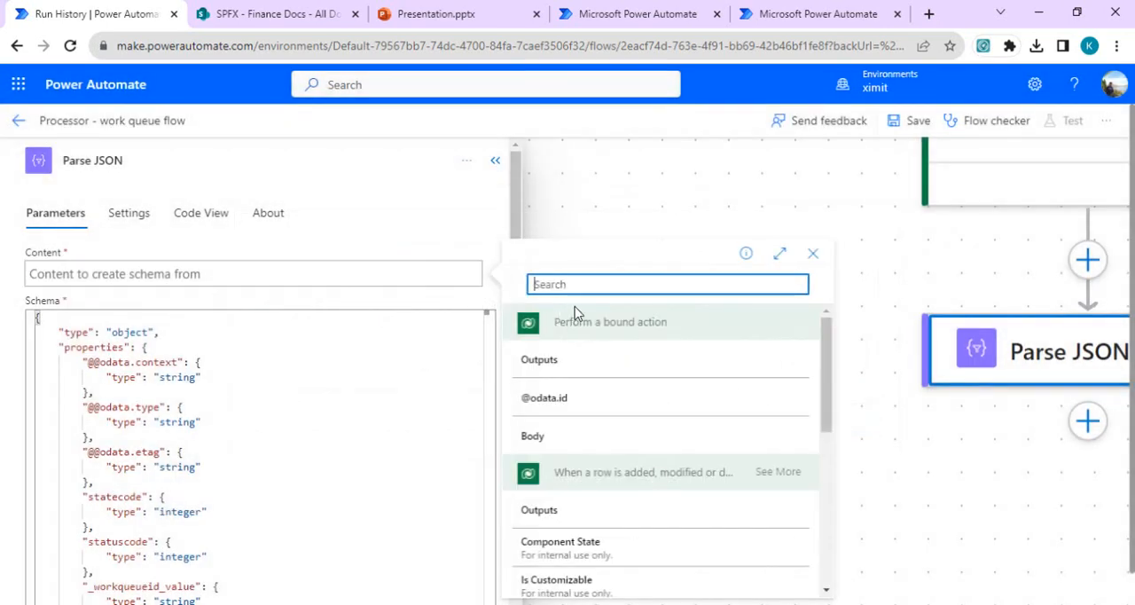
{"action": "left_click", "coordinate": [558, 437]}
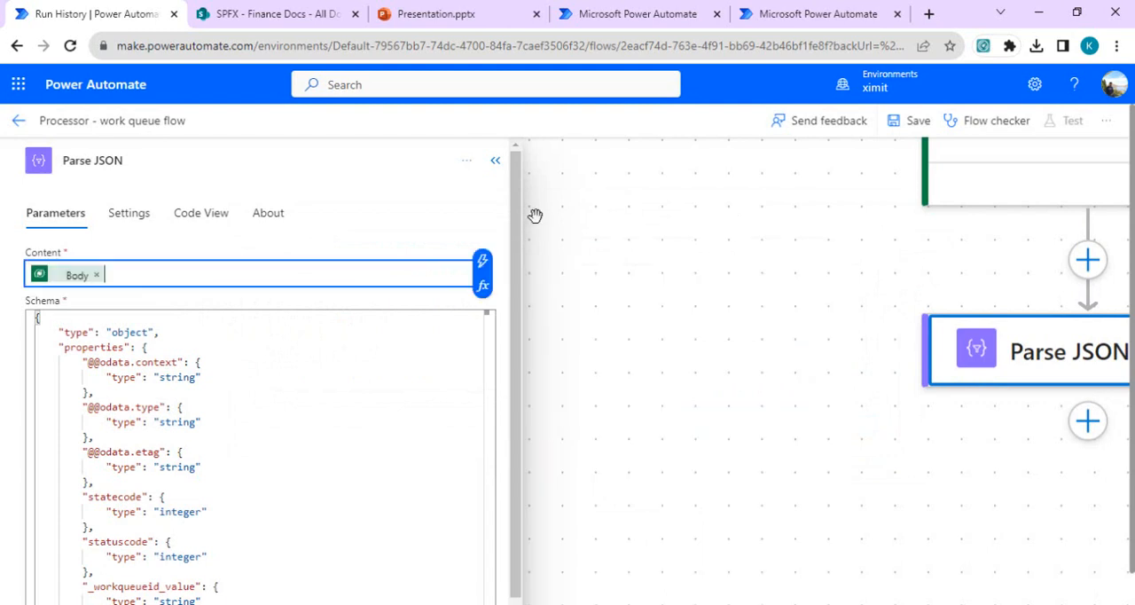
{"action": "left_click", "coordinate": [903, 134]}
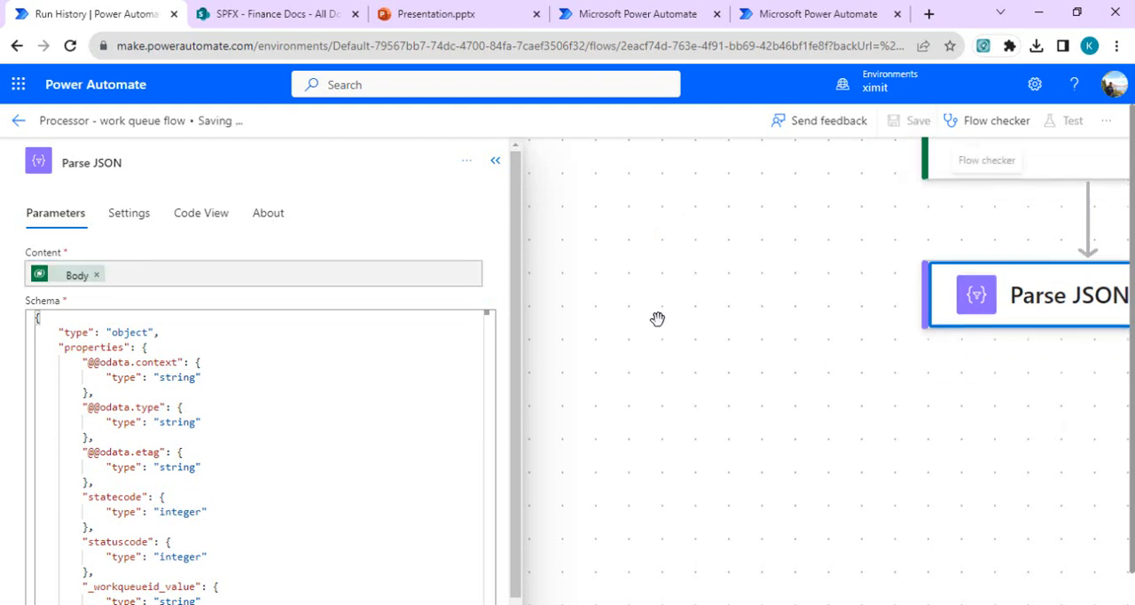
{"action": "left_click", "coordinate": [498, 165]}
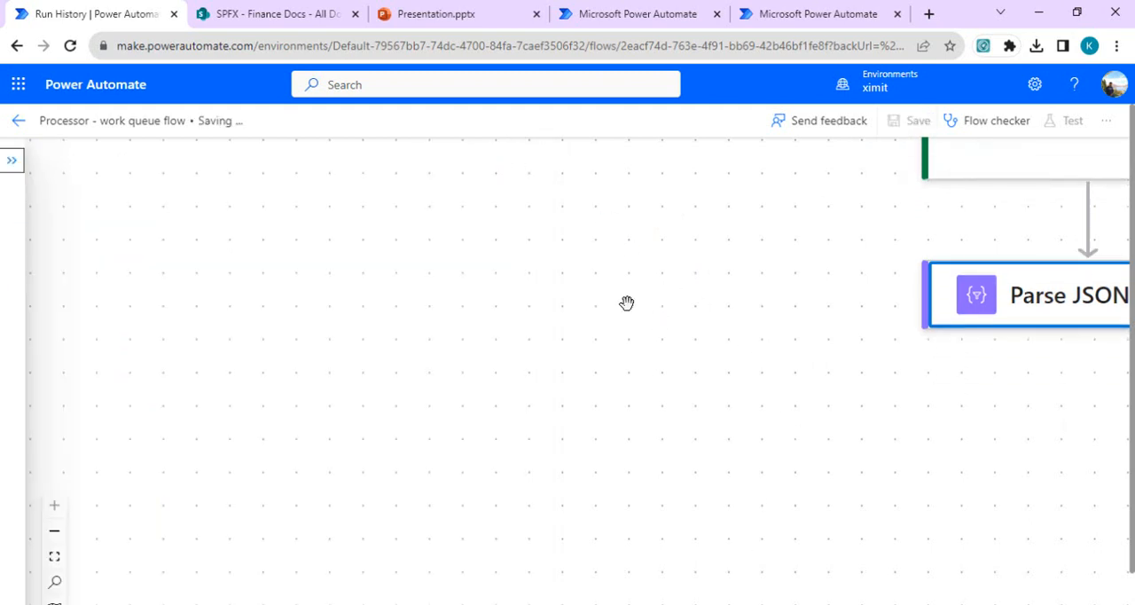
Step: Add a Data Operation Compose action after Parse JSON
{"action": "left_click_drag", "start_coordinate": [748, 317], "coordinate": [435, 341]}
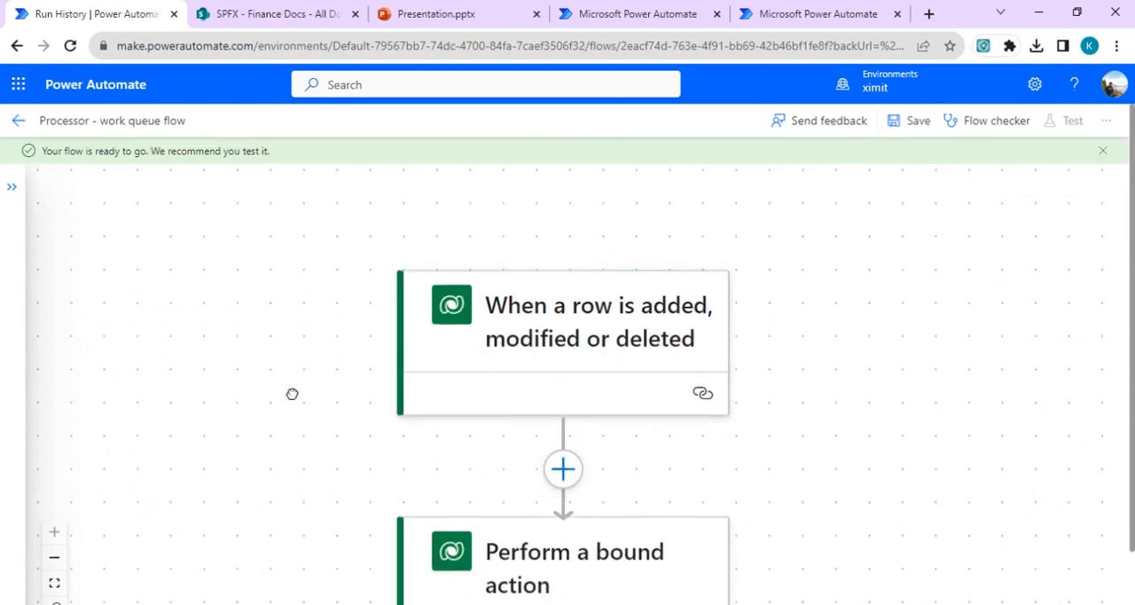
{"action": "left_click_drag", "start_coordinate": [225, 395], "coordinate": [281, 271]}
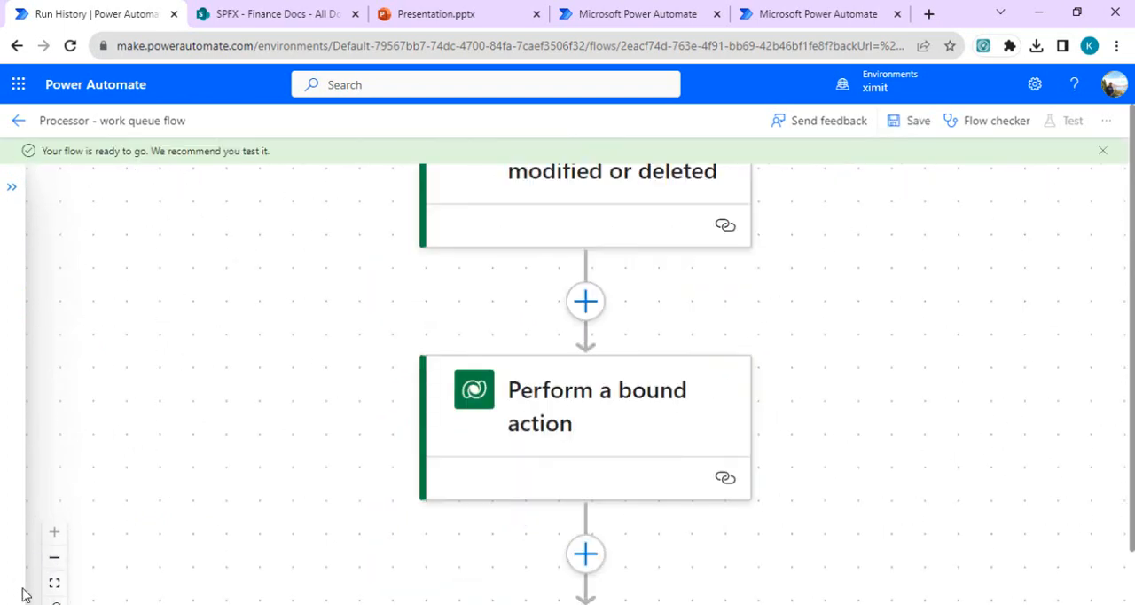
{"action": "left_click", "coordinate": [54, 557]}
{"action": "left_click_drag", "start_coordinate": [963, 395], "coordinate": [944, 283]}
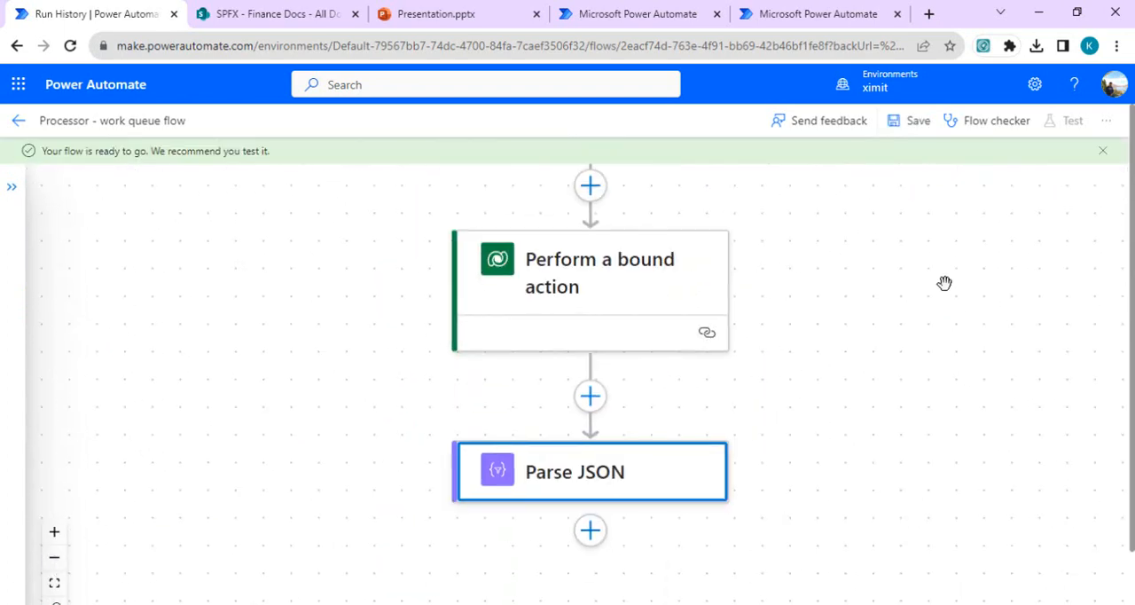
{"action": "left_click", "coordinate": [590, 530]}
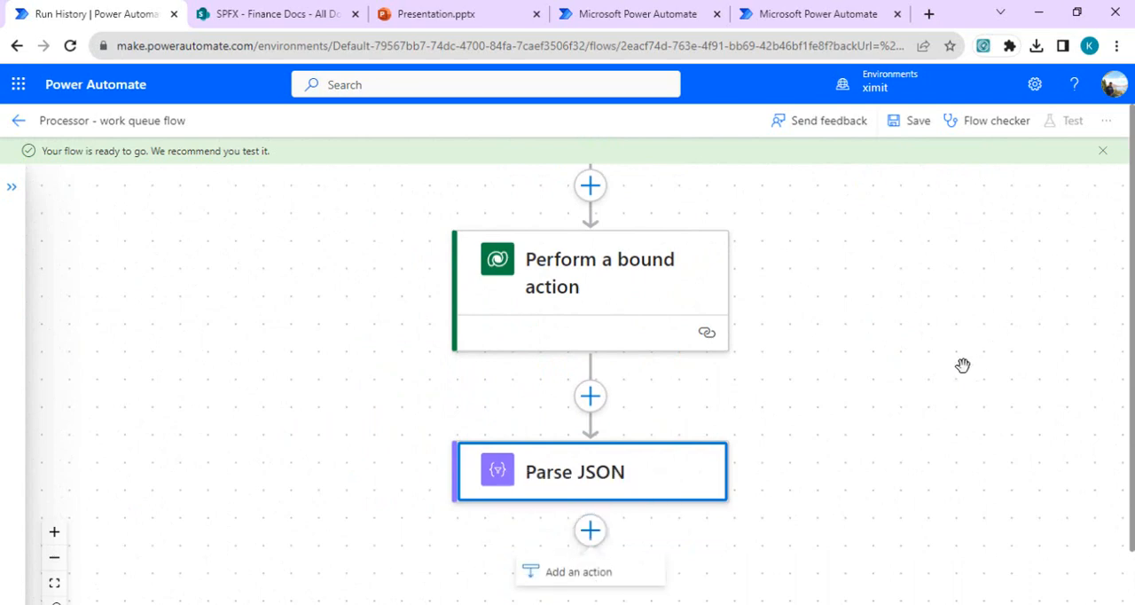
{"action": "left_click_drag", "start_coordinate": [963, 365], "coordinate": [988, 227]}
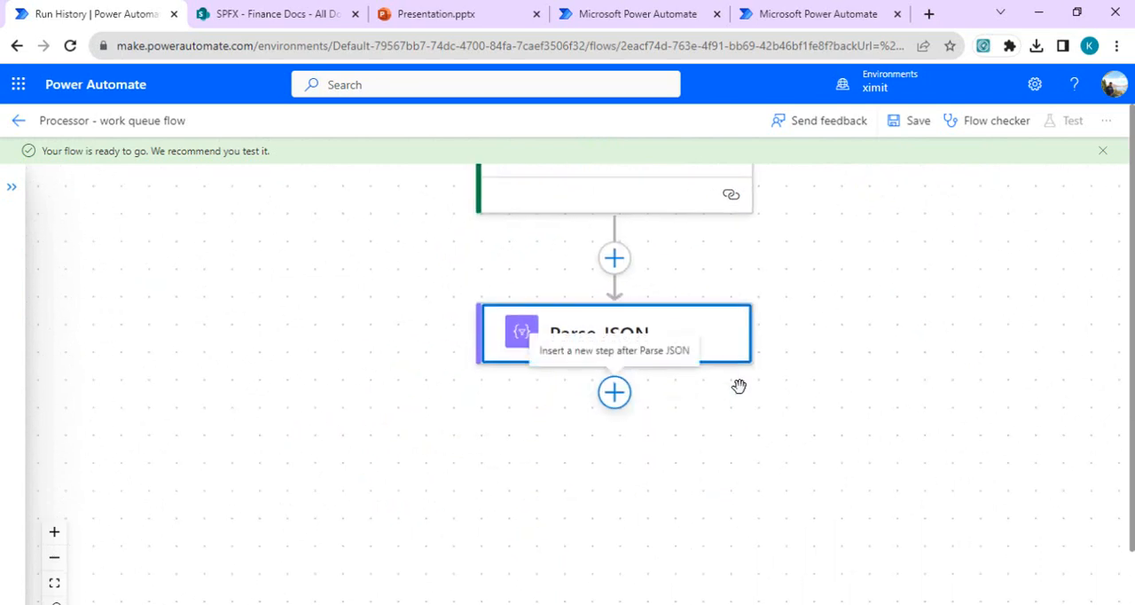
{"action": "left_click", "coordinate": [626, 405]}
{"action": "left_click", "coordinate": [618, 436]}
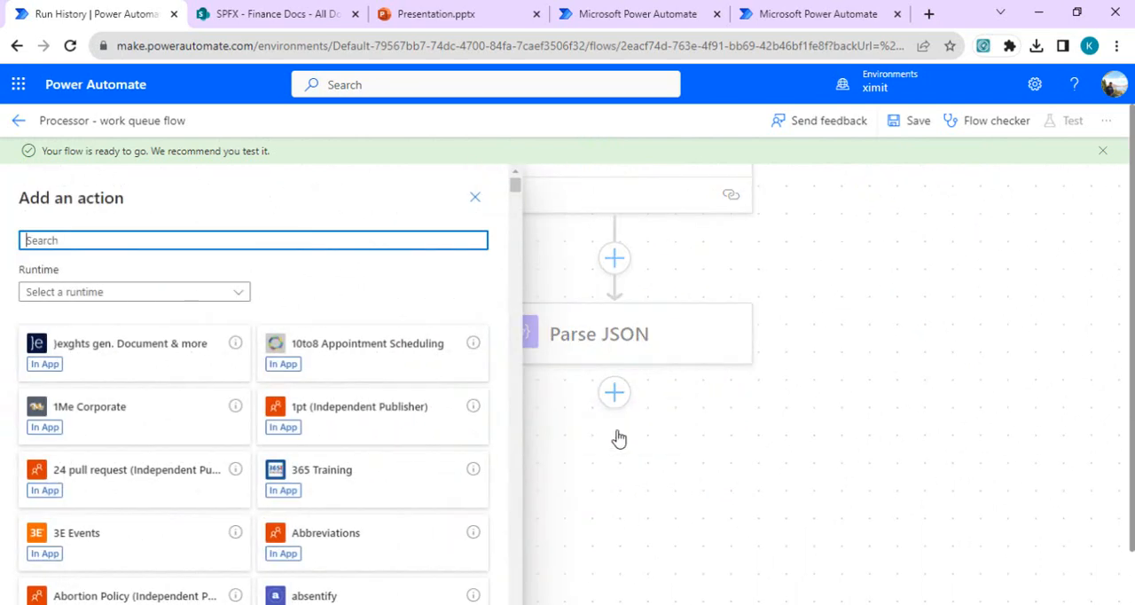
{"action": "type", "text": "compose"}
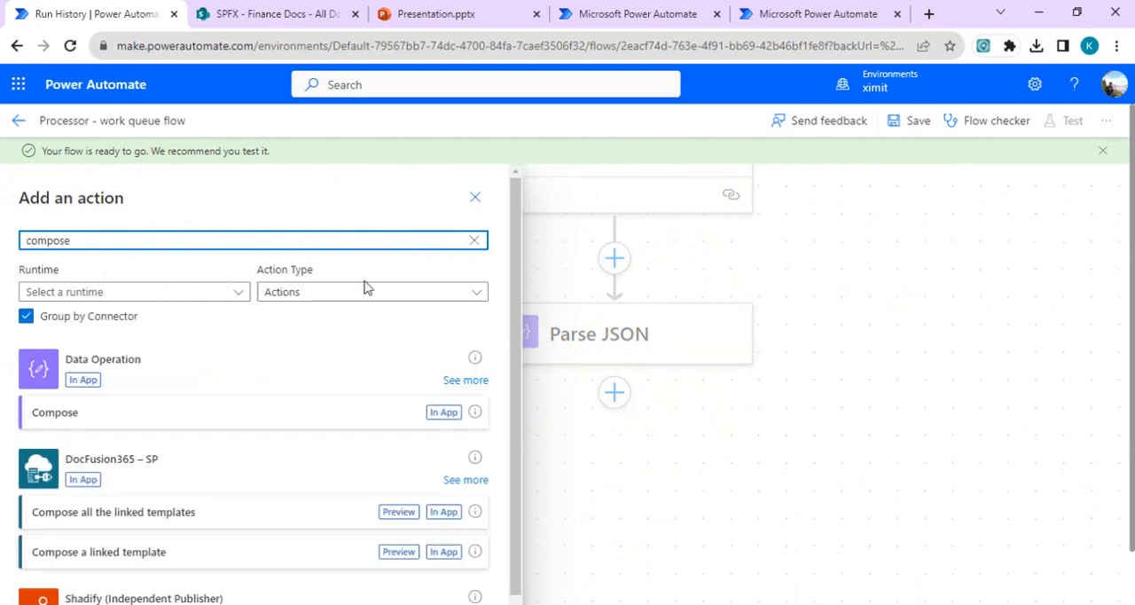
{"action": "left_click", "coordinate": [226, 415]}
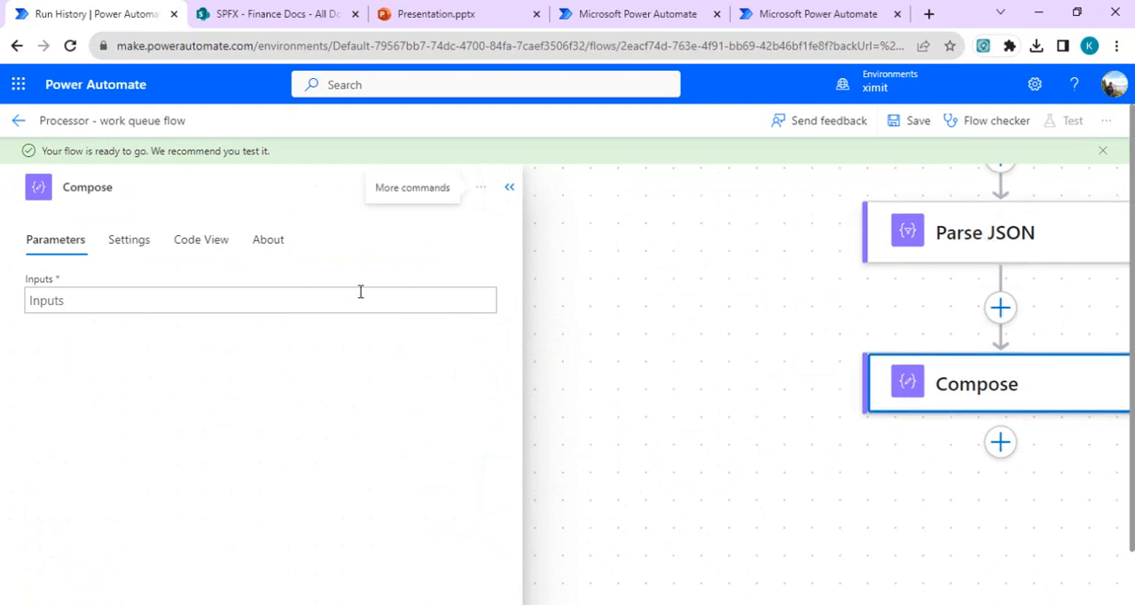
Step: Set the Compose action's input to Body input from Parse JSON and collapse the action's settings
{"action": "left_click", "coordinate": [321, 300]}
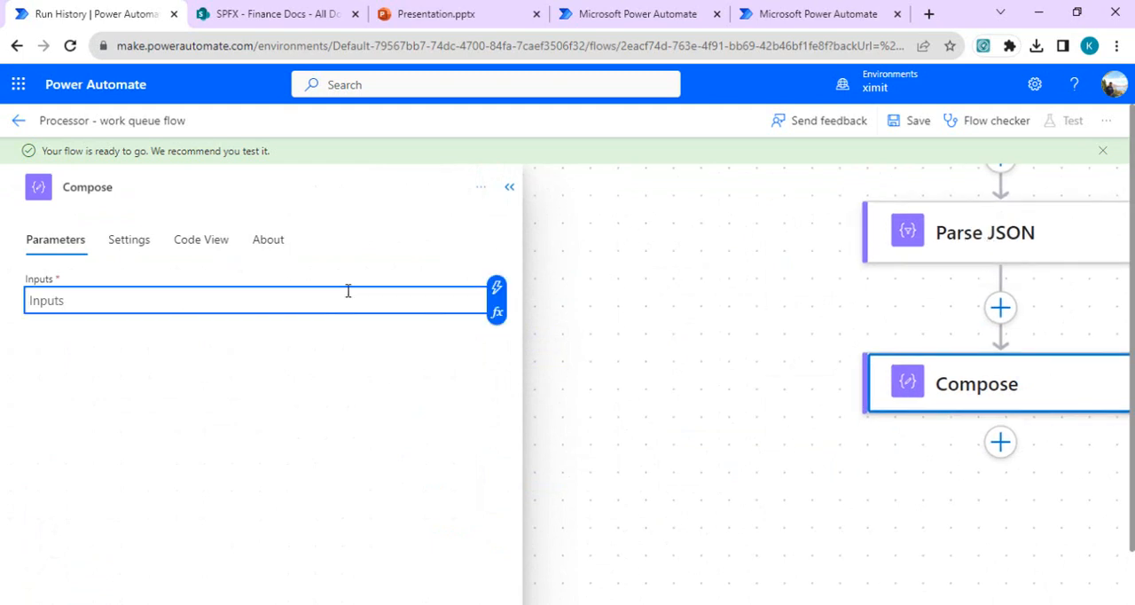
{"action": "left_click", "coordinate": [498, 288]}
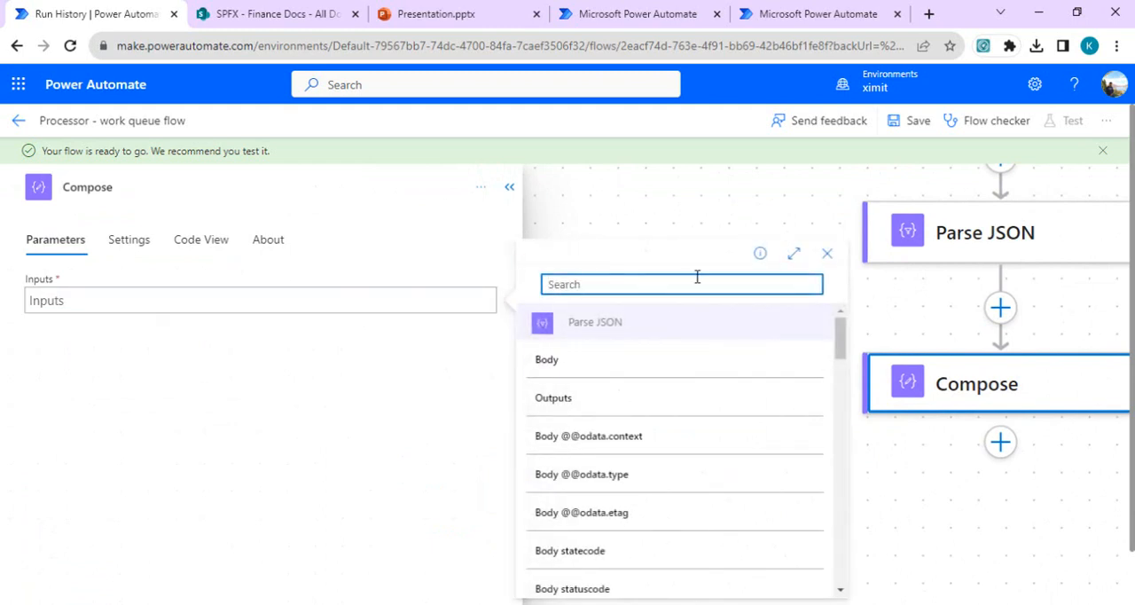
{"action": "left_click_drag", "start_coordinate": [840, 341], "coordinate": [851, 316]}
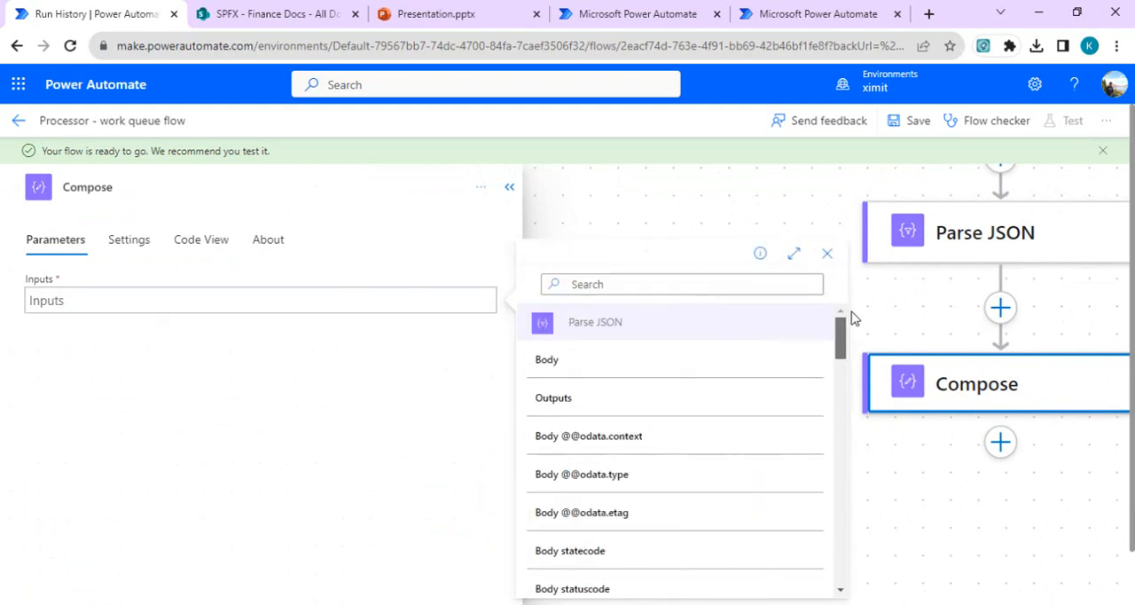
{"action": "left_click", "coordinate": [677, 281]}
{"action": "type", "text": "inpu"}
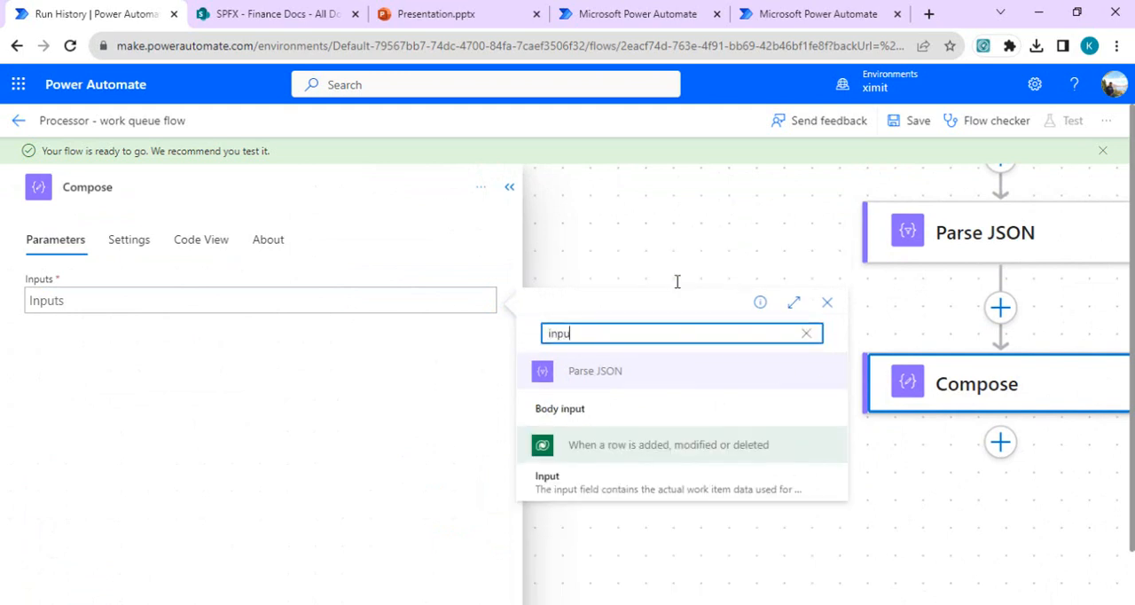
{"action": "left_click", "coordinate": [579, 417]}
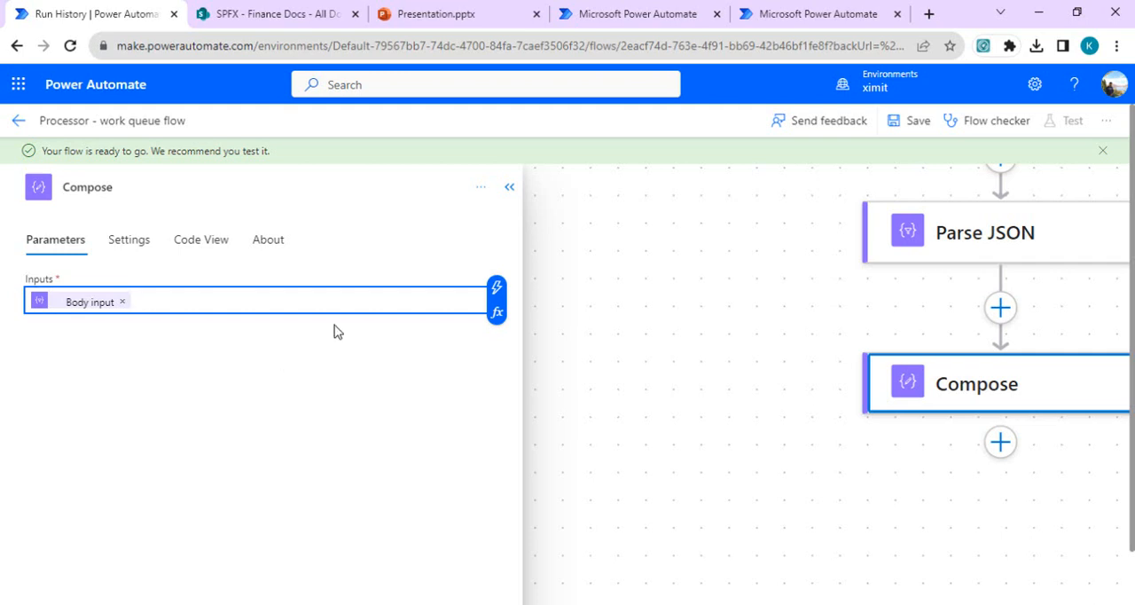
{"action": "left_click", "coordinate": [509, 188]}
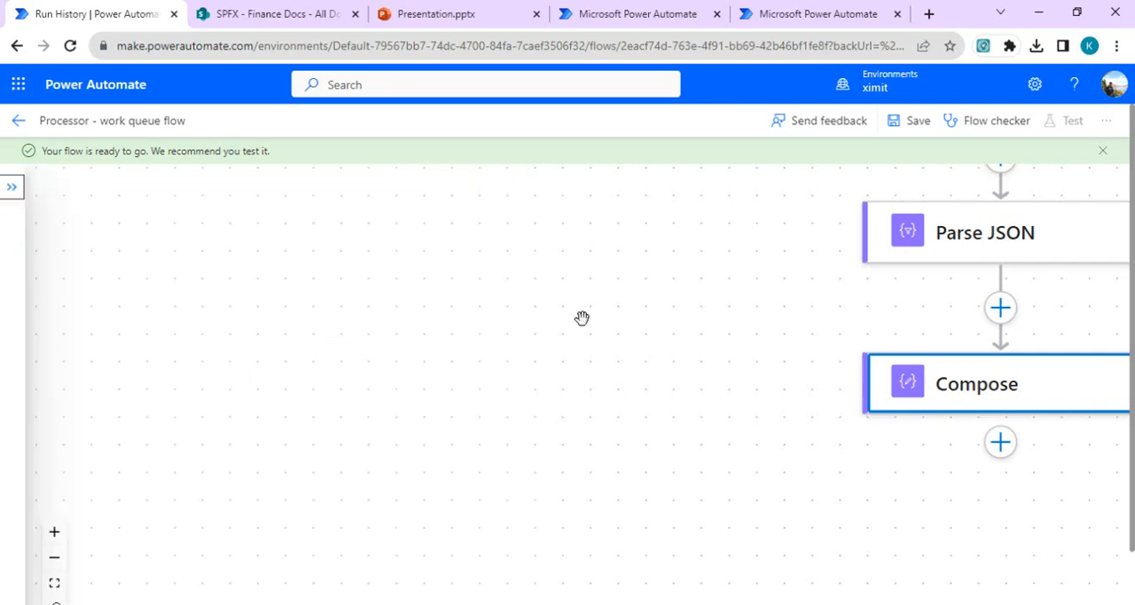
Step: Add a Microsoft Dataverse Update a row action after Compose
{"action": "left_click", "coordinate": [55, 558]}
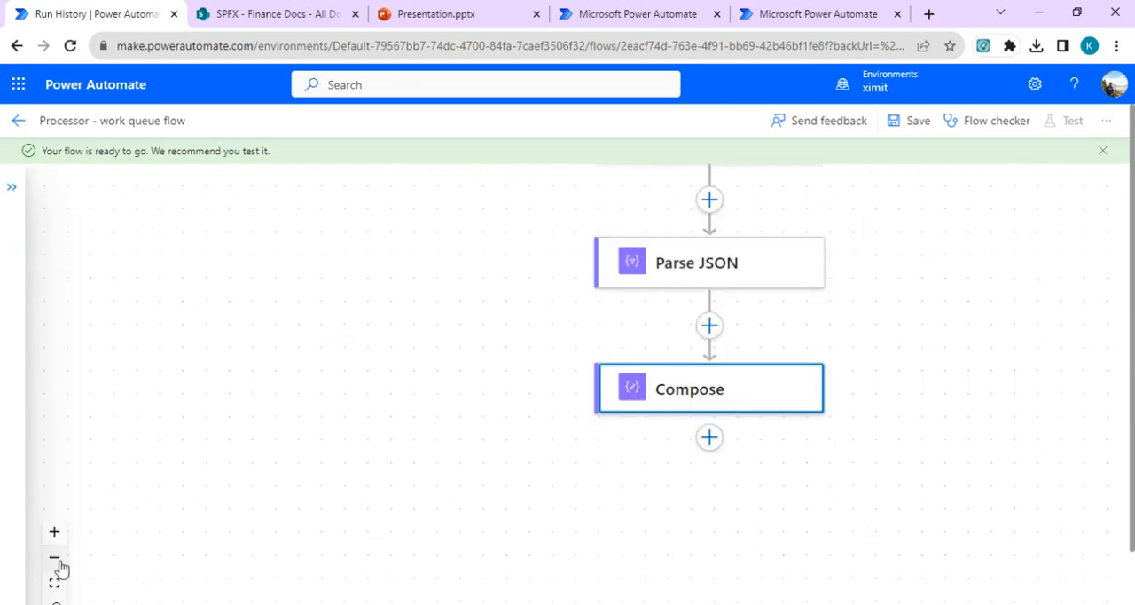
{"action": "left_click_drag", "start_coordinate": [970, 352], "coordinate": [883, 258]}
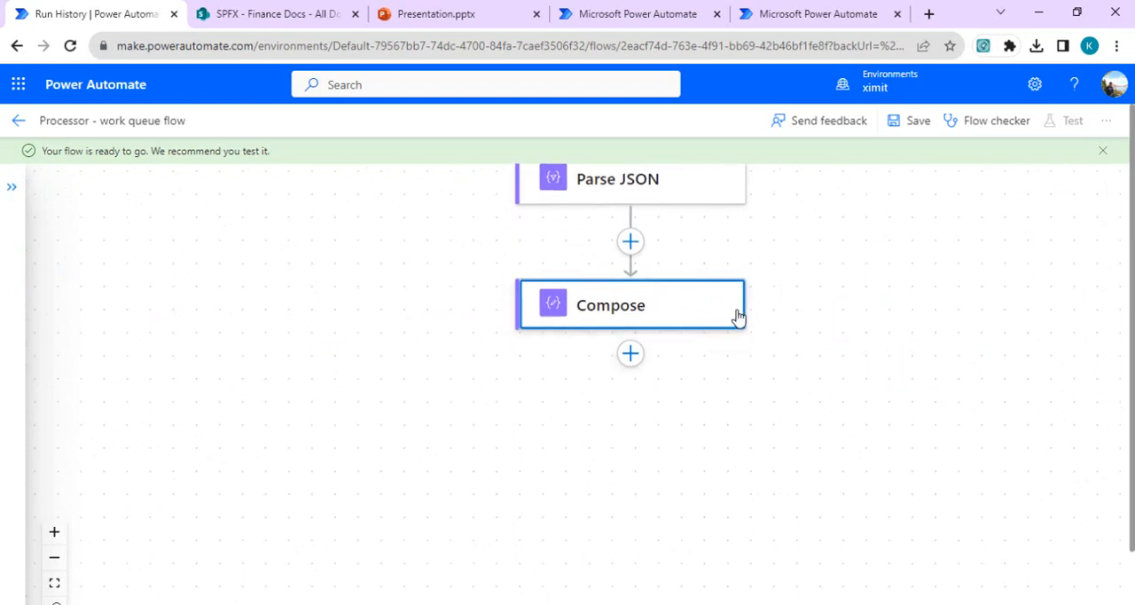
{"action": "left_click", "coordinate": [633, 390]}
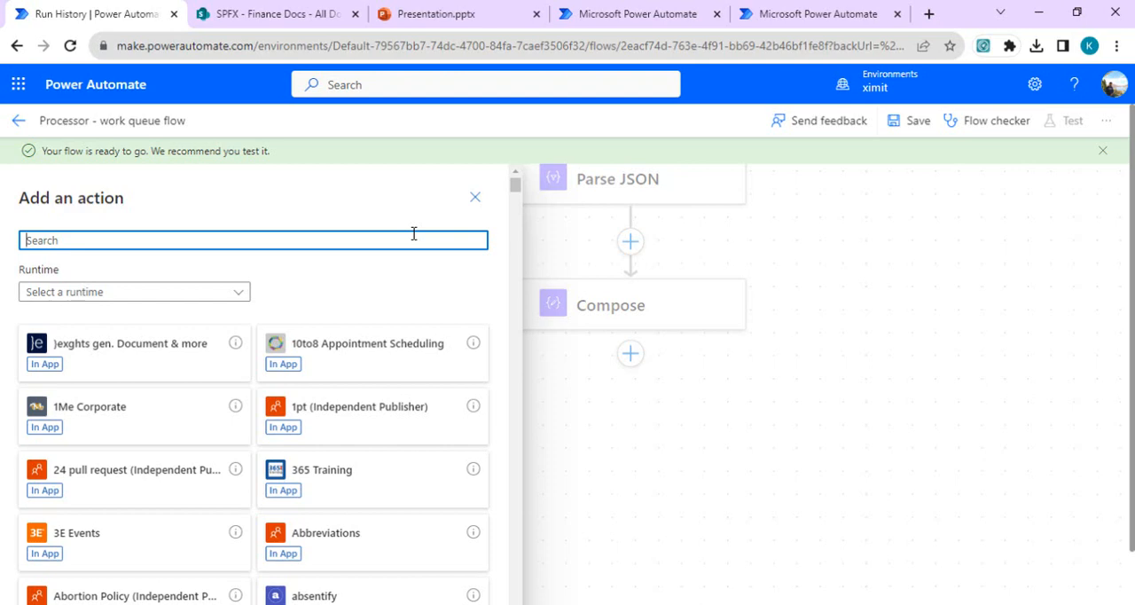
{"action": "type", "text": "update"}
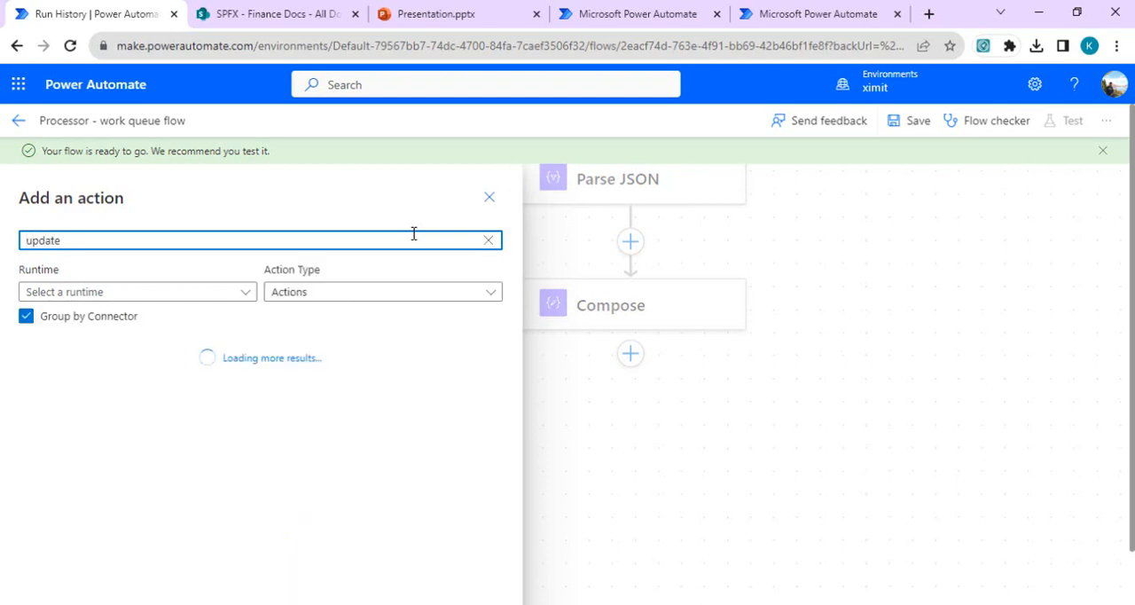
{"action": "type", "text": " a"}
{"action": "type", "text": " row"}
{"action": "key", "text": "BackSpace"}
{"action": "type", "text": "row"}
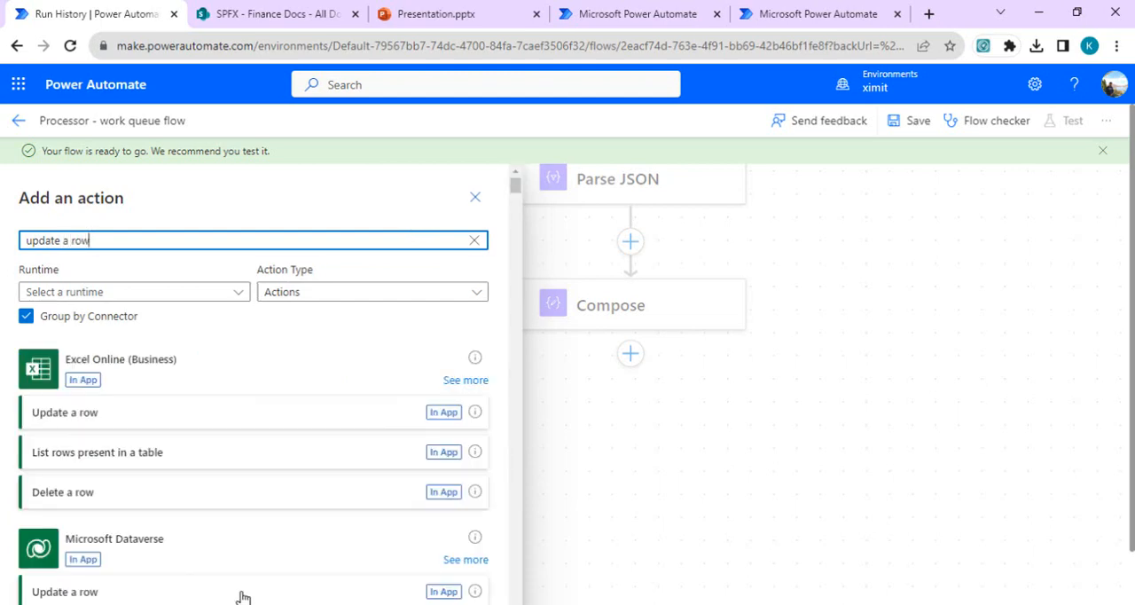
{"action": "left_click", "coordinate": [99, 594]}
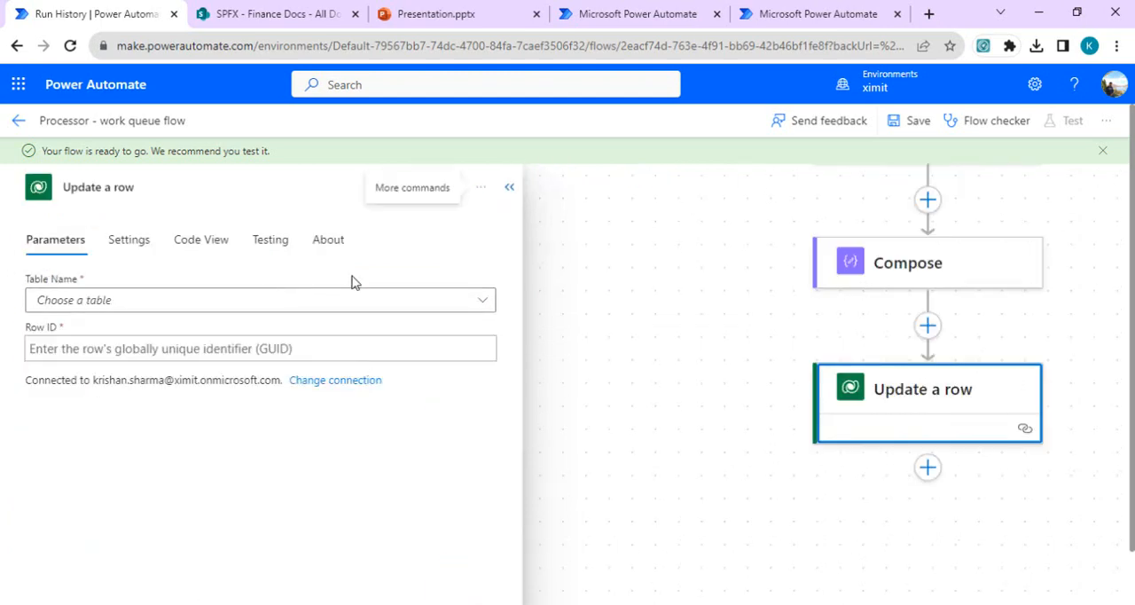
Step: Set the Update a row table to Work Queue Items and its Row ID to Body workqueueitemid from Parse JSON
{"action": "left_click", "coordinate": [360, 304]}
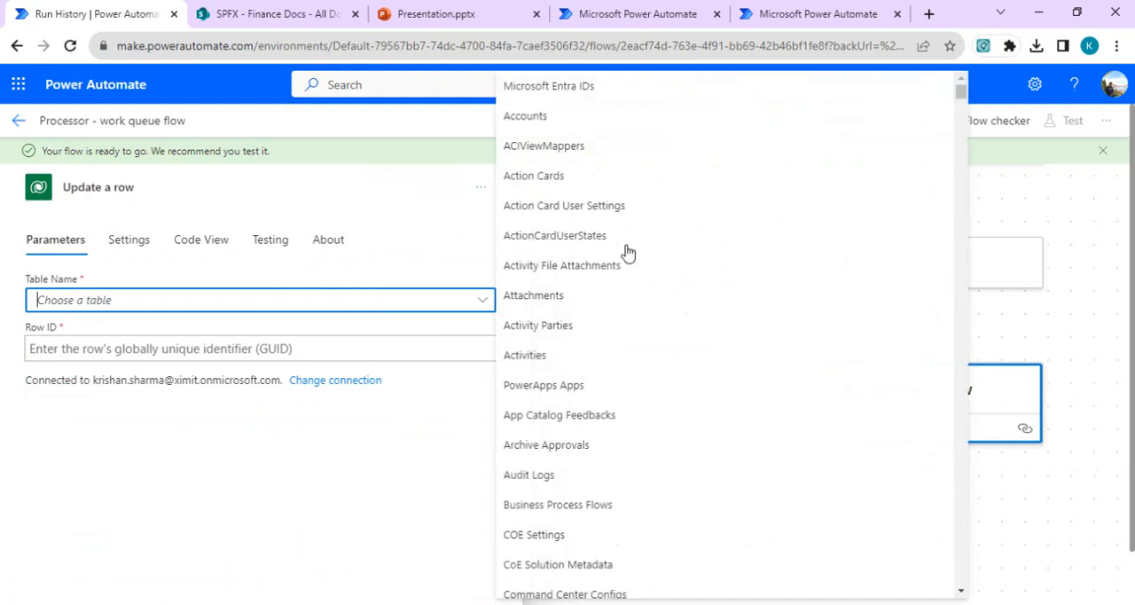
{"action": "type", "text": "work"}
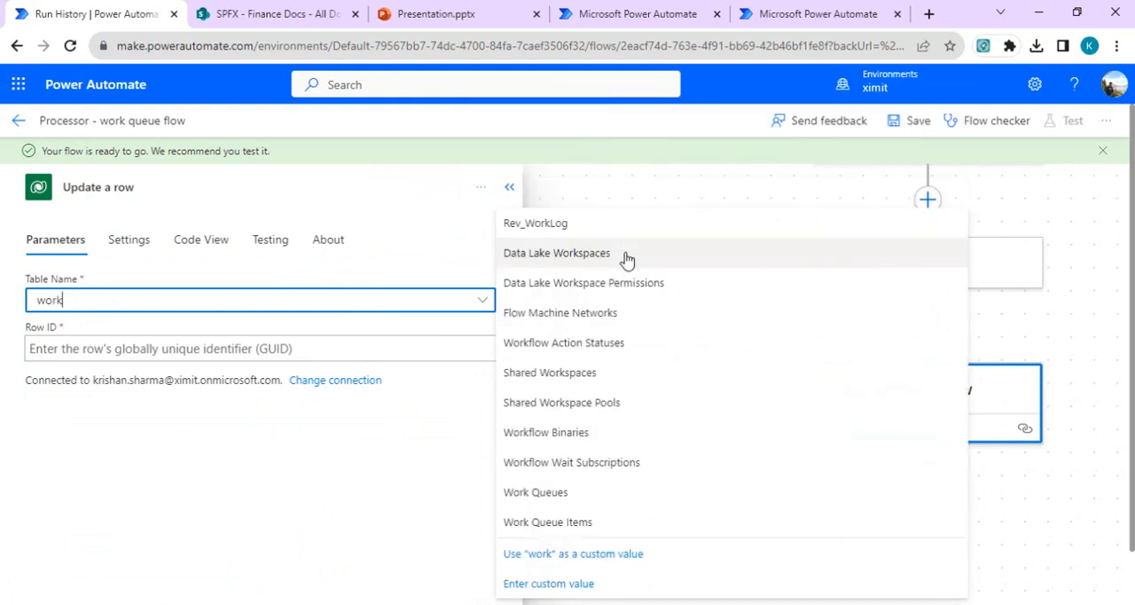
{"action": "left_click", "coordinate": [576, 523]}
{"action": "left_click", "coordinate": [447, 339]}
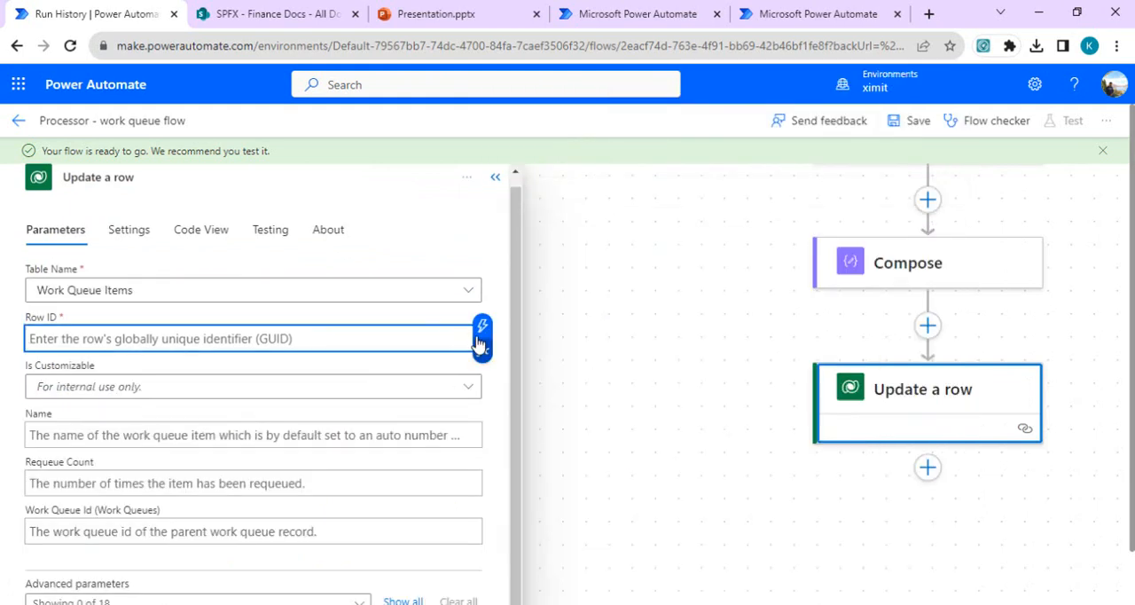
{"action": "left_click", "coordinate": [482, 338]}
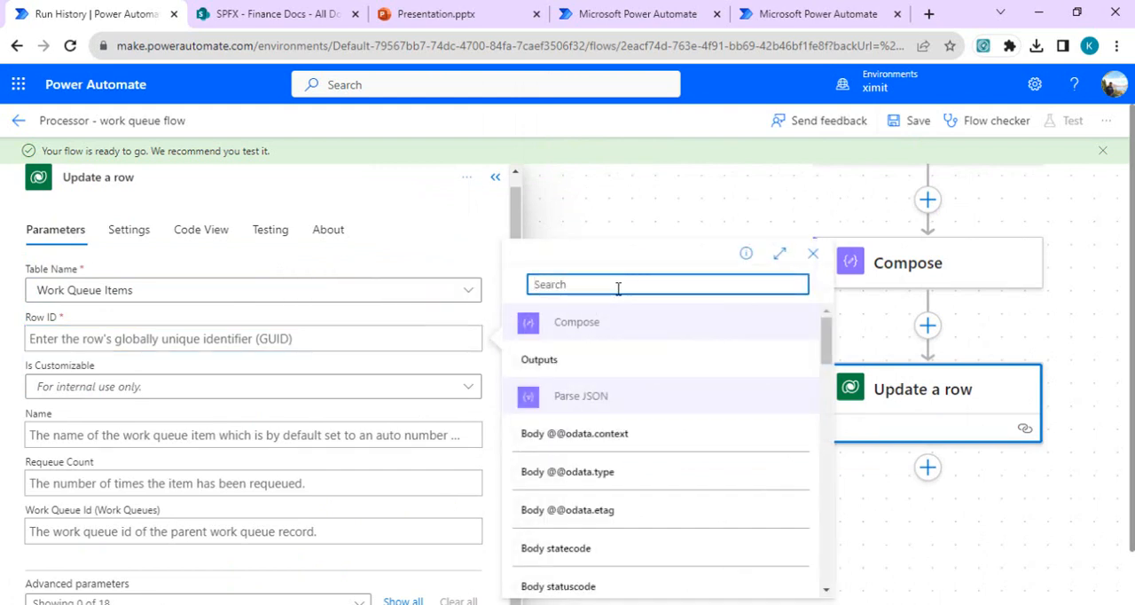
{"action": "type", "text": "work"}
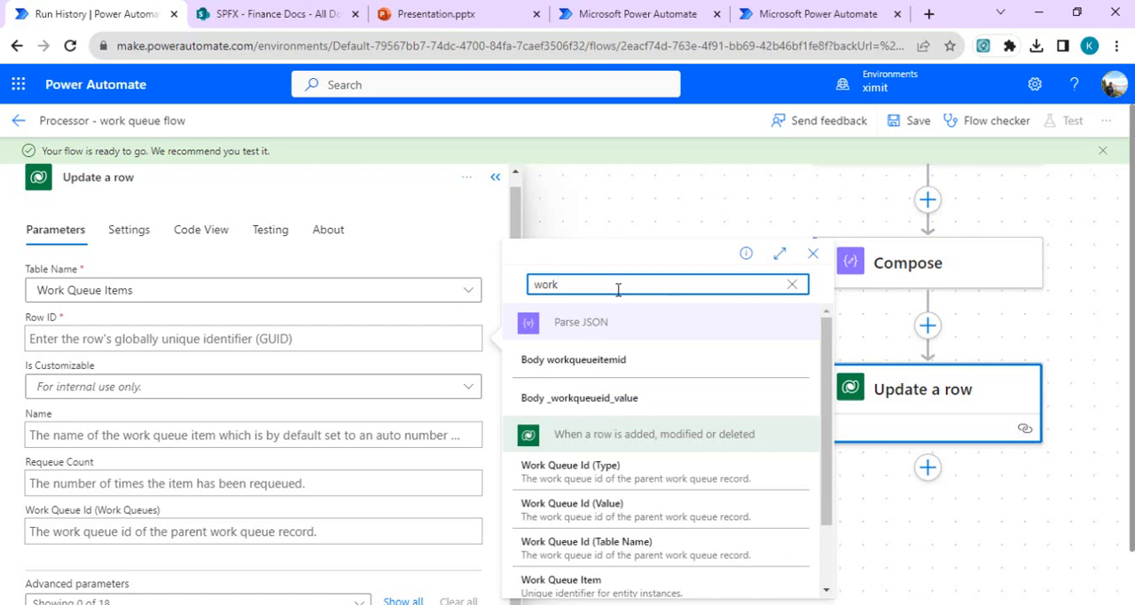
{"action": "left_click", "coordinate": [601, 369]}
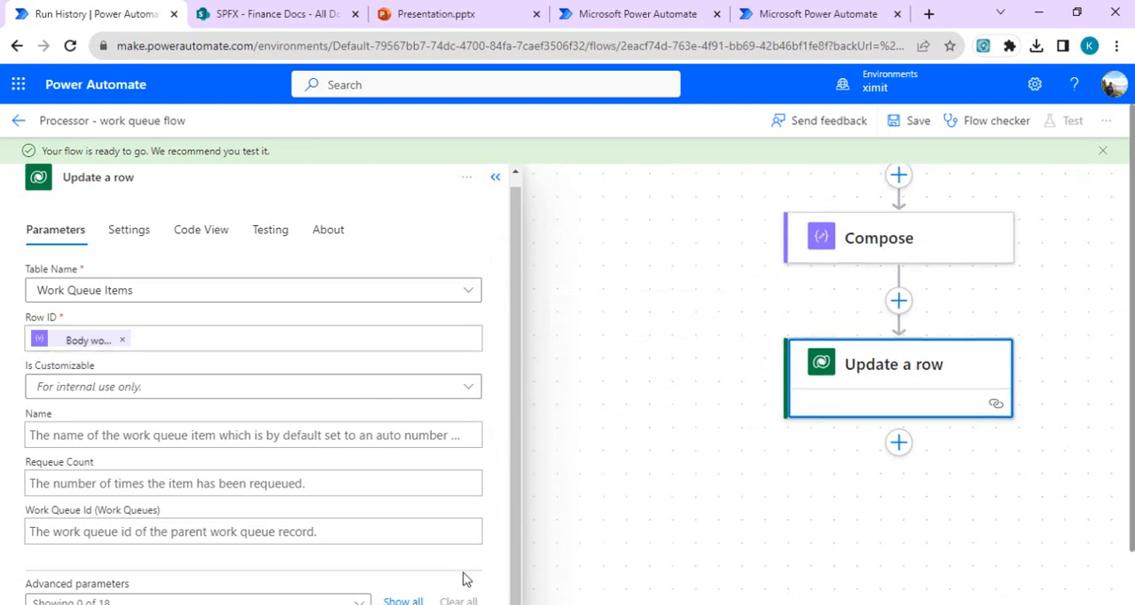
Step: Show all advanced parameters of Update a row and set the Processing Result to "Input processed successfully"
{"action": "left_click", "coordinate": [404, 601]}
{"action": "left_click_drag", "start_coordinate": [514, 296], "coordinate": [519, 536]}
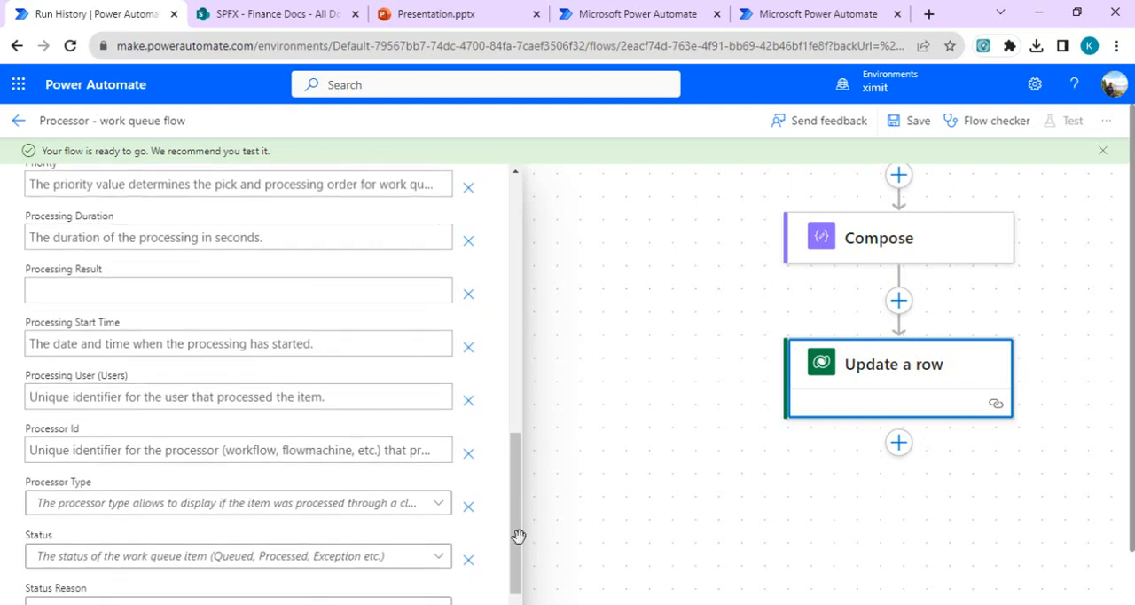
{"action": "left_click", "coordinate": [360, 292]}
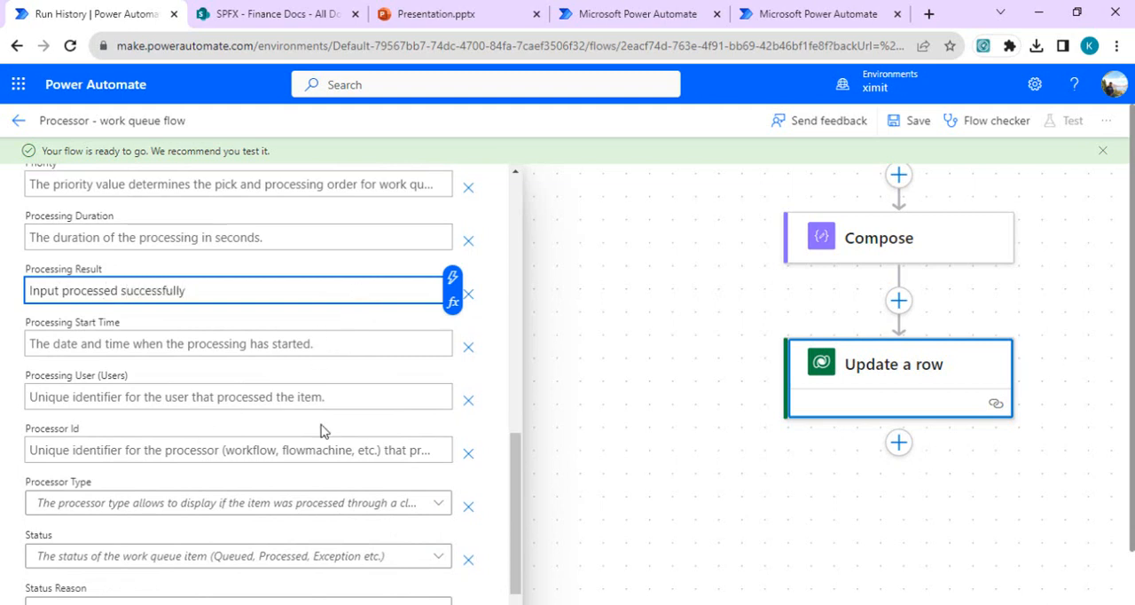
Step: Set both the Status and the Status Reason of the updated work queue item to Processed
{"action": "scroll", "coordinate": [516, 480], "scroll_direction": "down", "scroll_amount": 2}
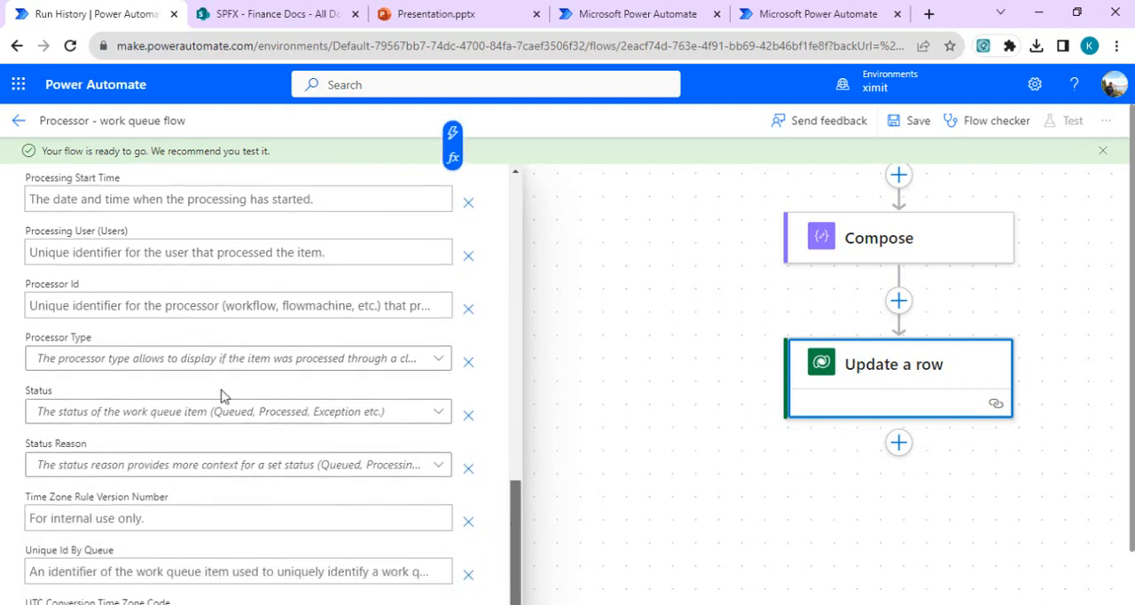
{"action": "left_click", "coordinate": [255, 417]}
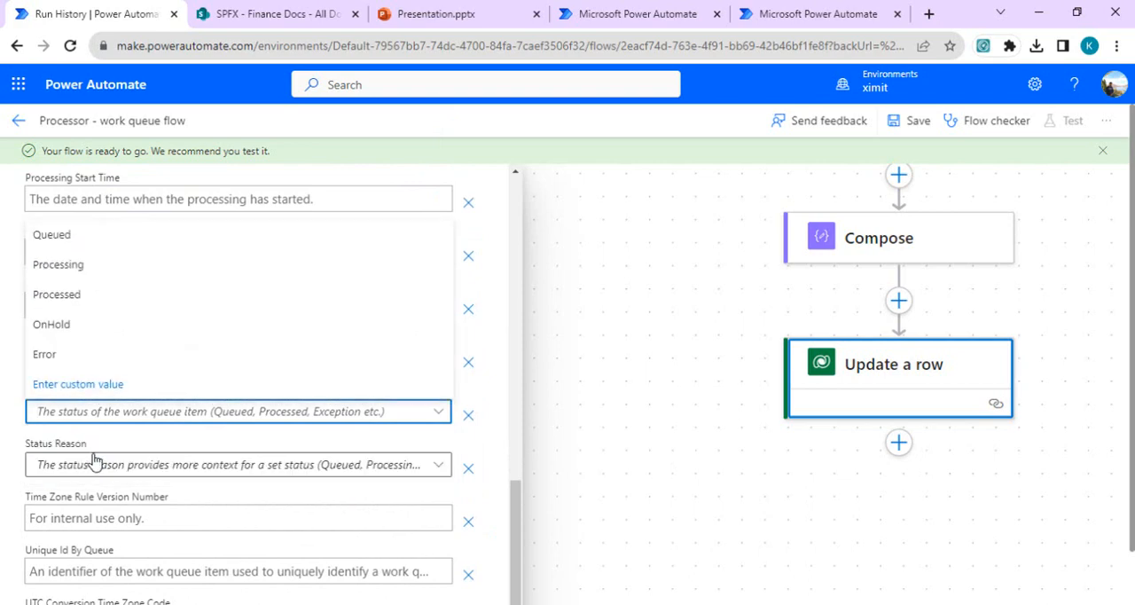
{"action": "left_click", "coordinate": [105, 303]}
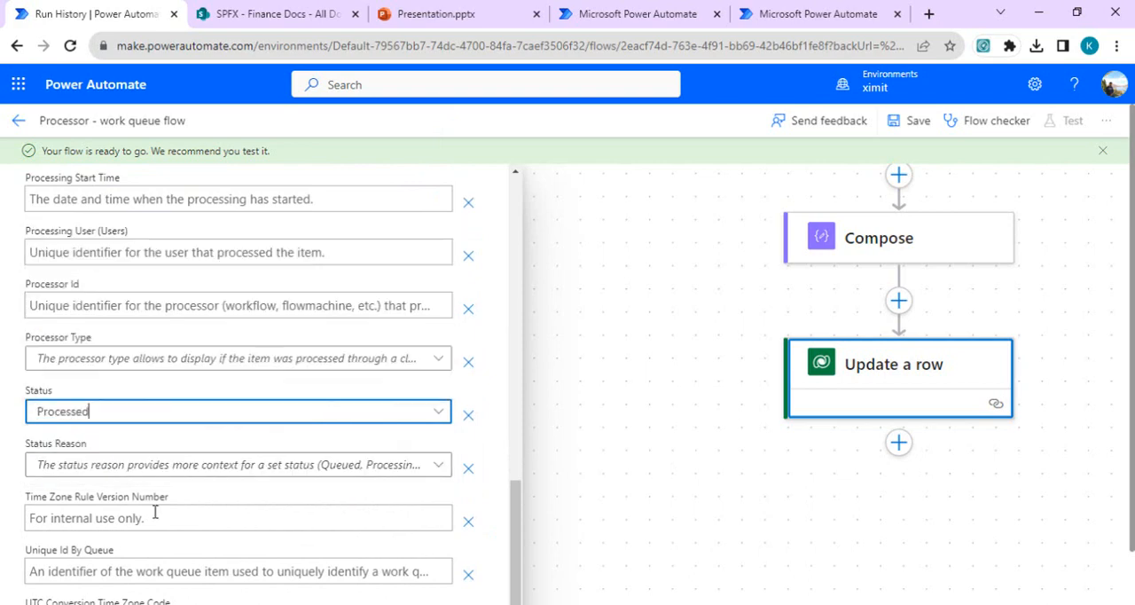
{"action": "left_click", "coordinate": [388, 465]}
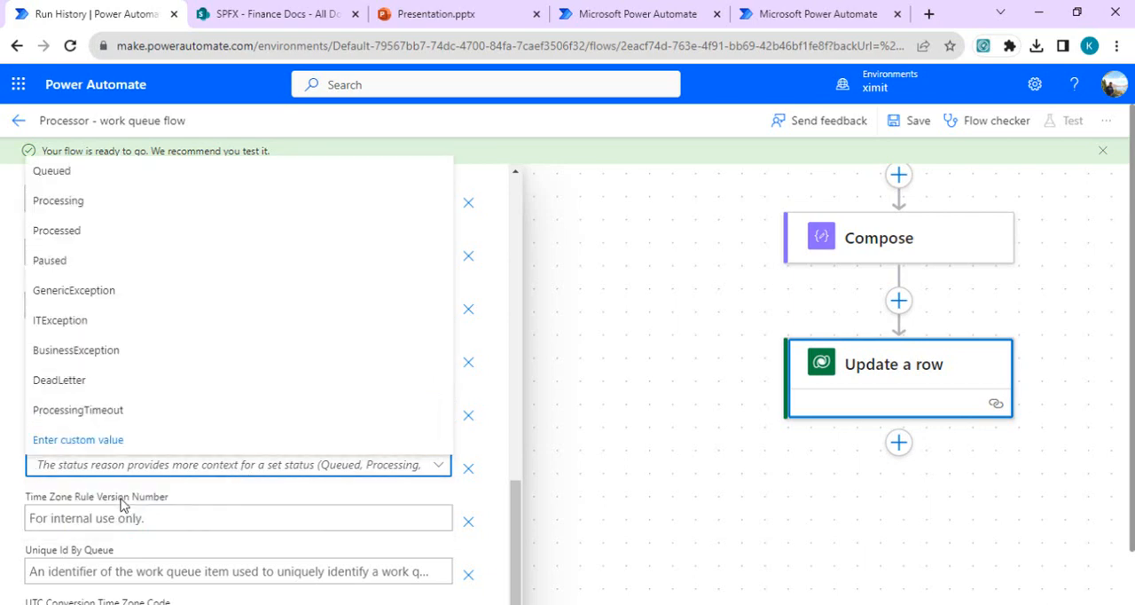
{"action": "left_click", "coordinate": [100, 229]}
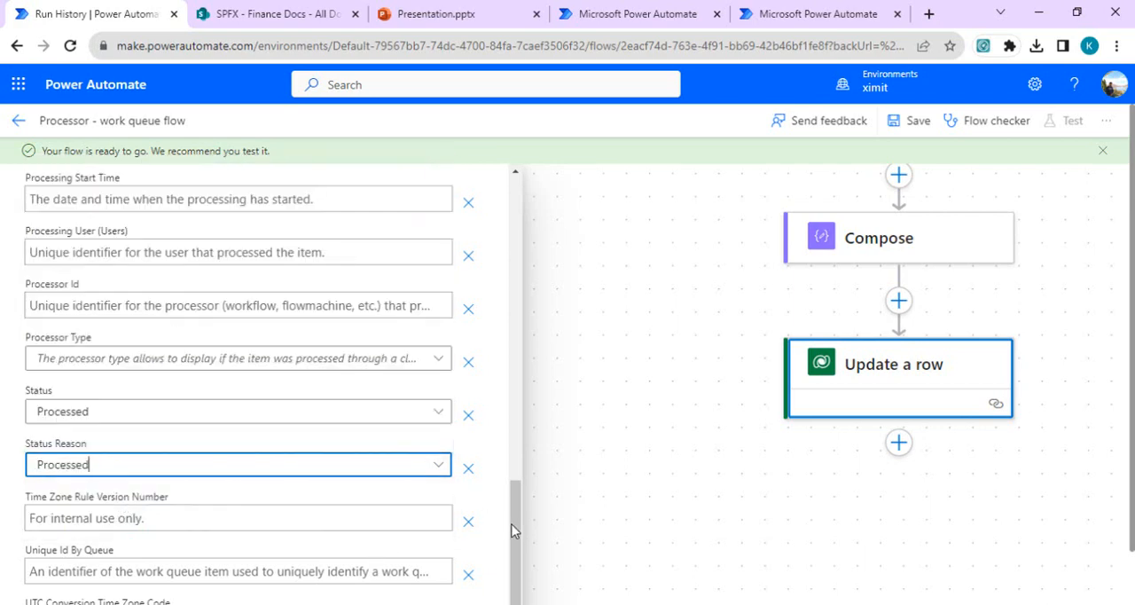
Step: Save the Processor - work queue flow with its new actions
{"action": "left_click_drag", "start_coordinate": [511, 530], "coordinate": [516, 231]}
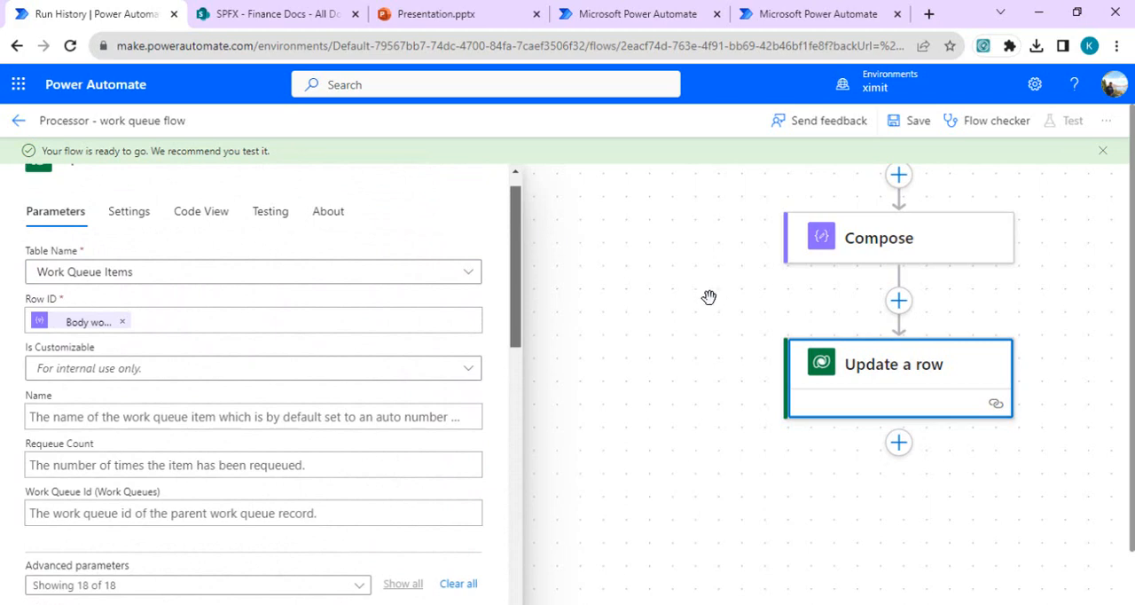
{"action": "left_click_drag", "start_coordinate": [704, 286], "coordinate": [615, 362]}
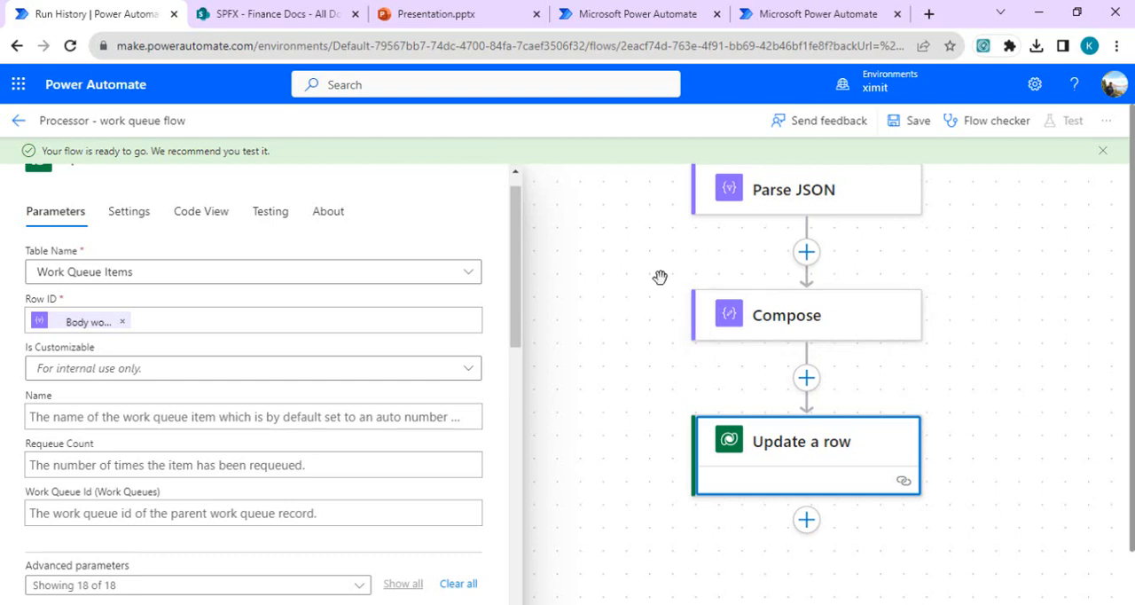
{"action": "left_click", "coordinate": [918, 124]}
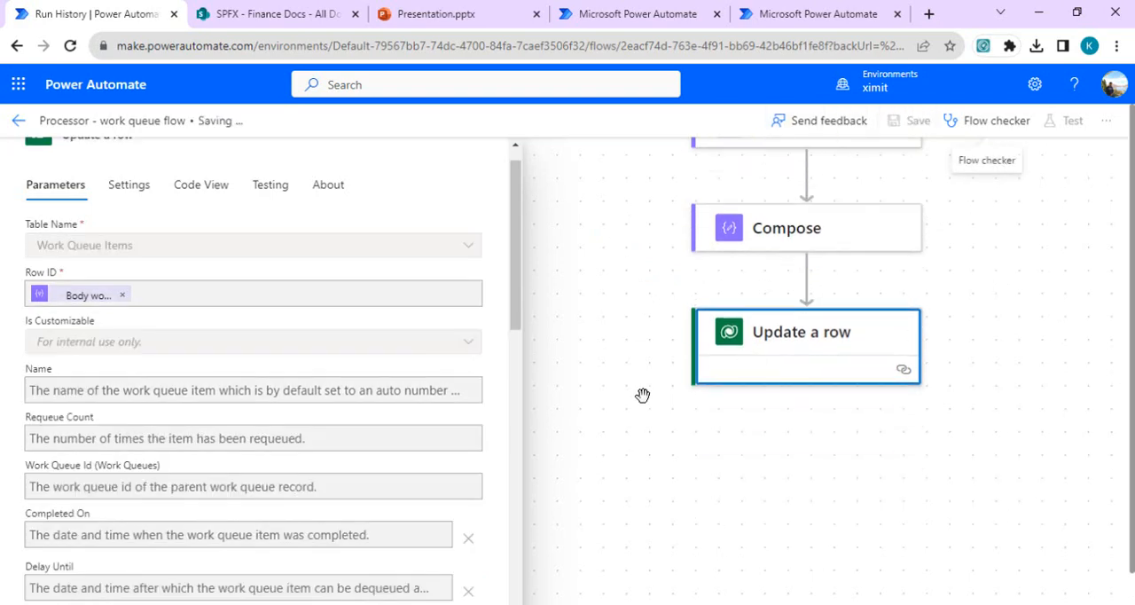
Step: Delete all work queue items from FinanceSaleQueue
{"action": "left_click", "coordinate": [811, 10]}
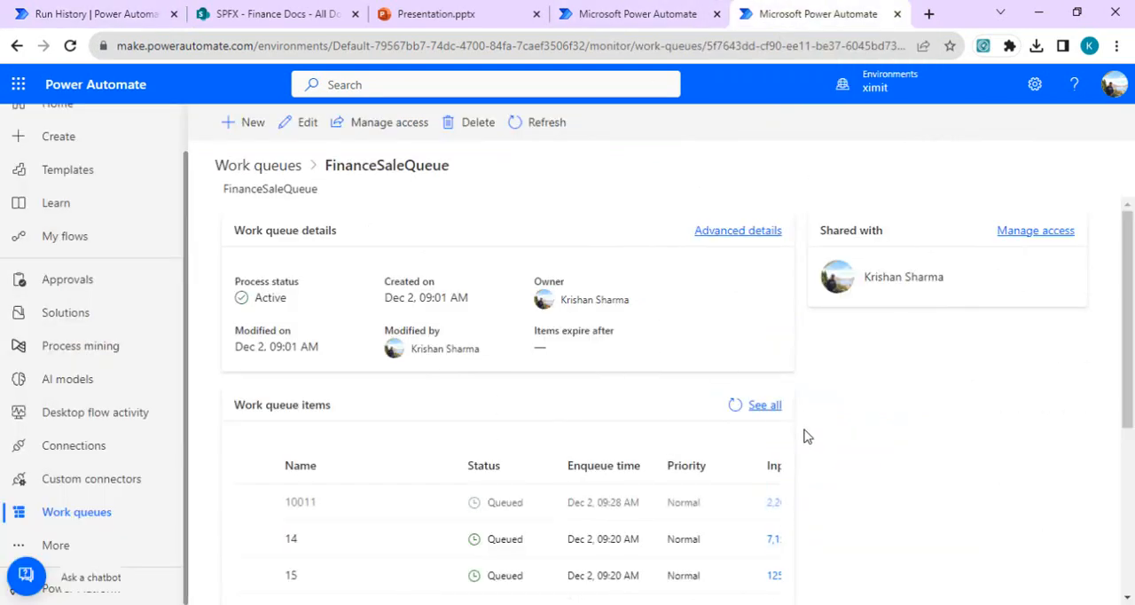
{"action": "left_click", "coordinate": [766, 406]}
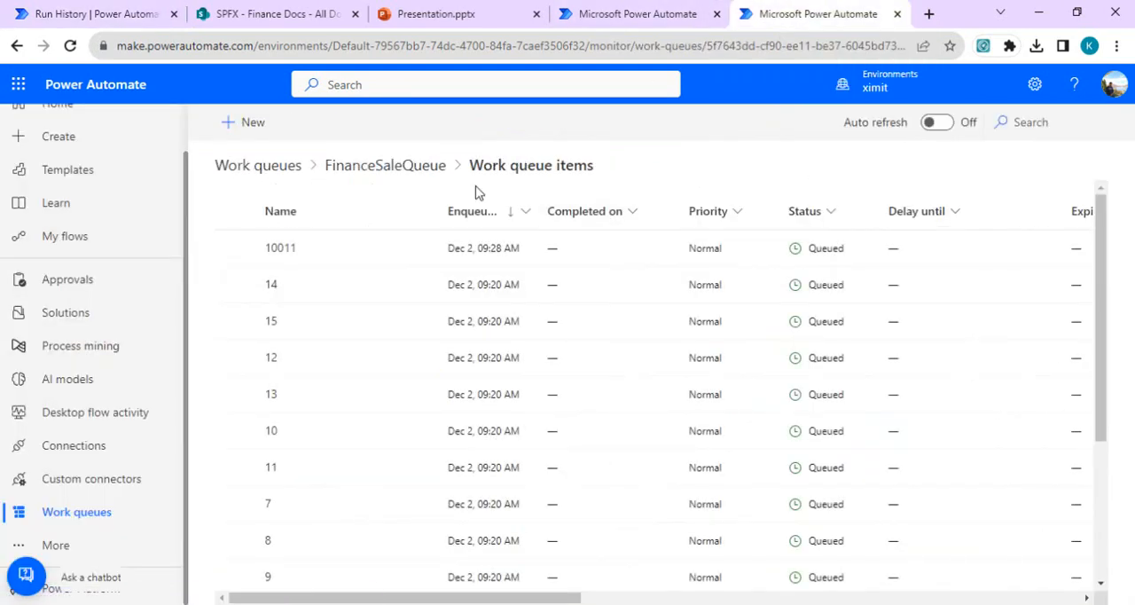
{"action": "left_click", "coordinate": [235, 212]}
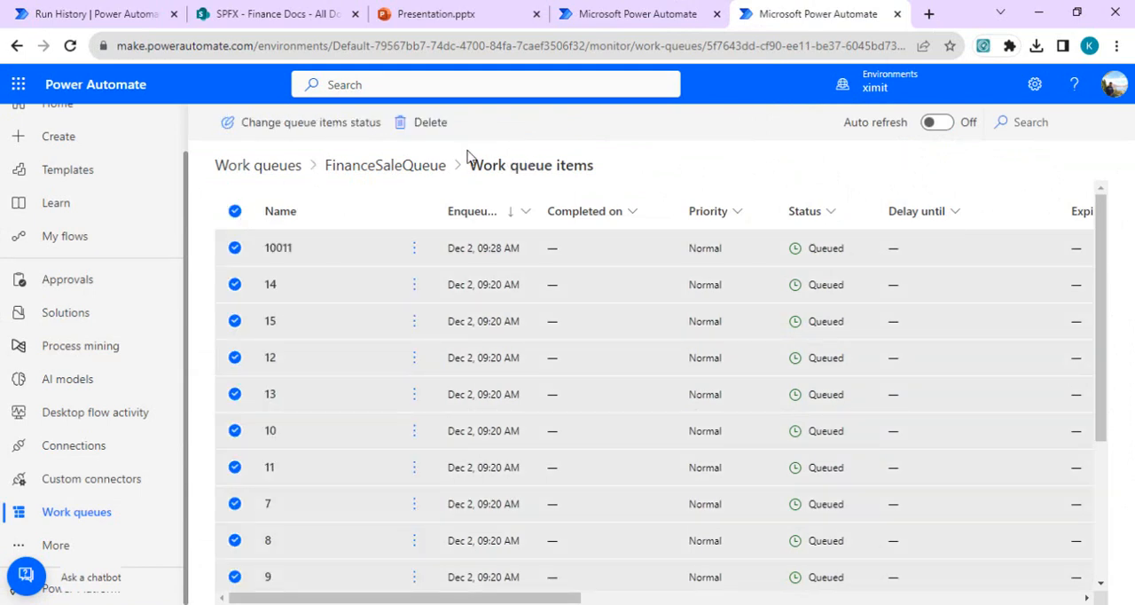
{"action": "left_click", "coordinate": [431, 122]}
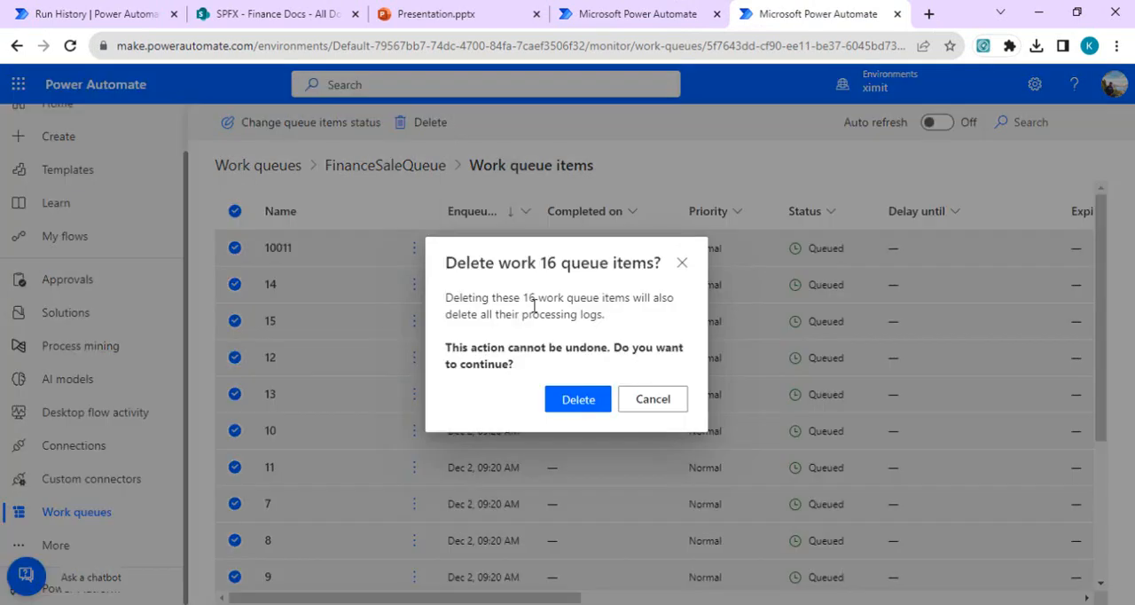
{"action": "left_click", "coordinate": [590, 404]}
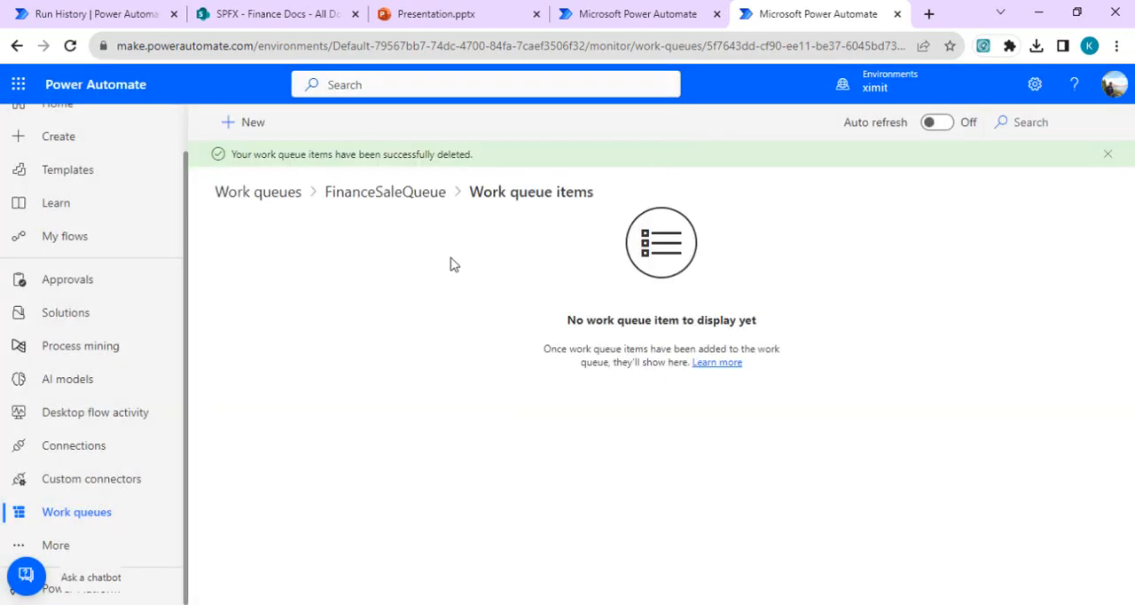
Step: Run the Work queue - controller flow and list all work queue items of FinanceSaleQueue
{"action": "left_click", "coordinate": [614, 8]}
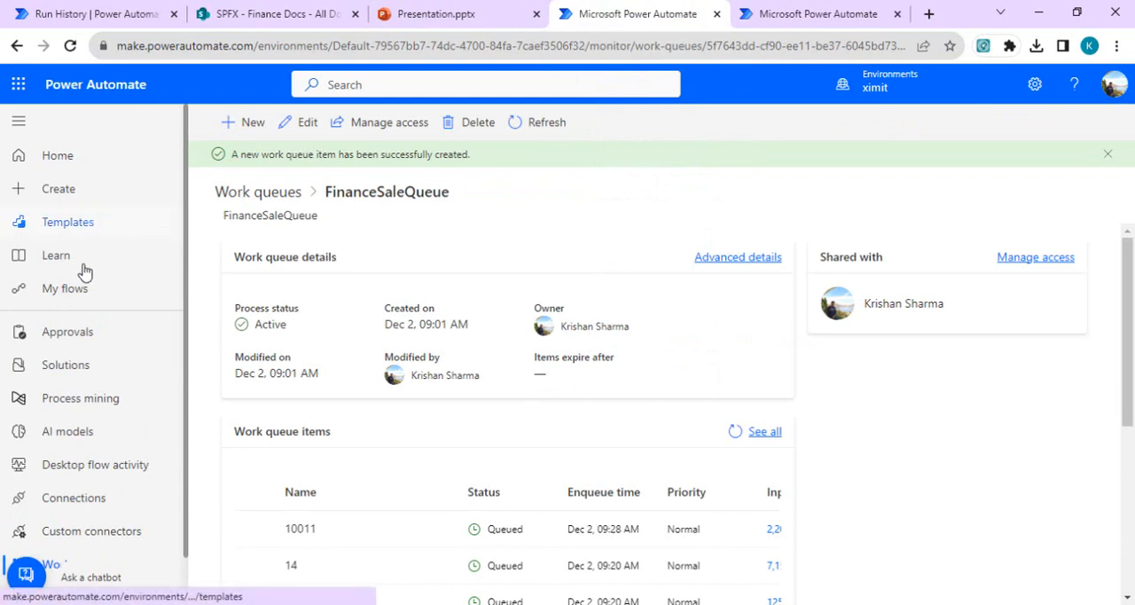
{"action": "left_click", "coordinate": [104, 289]}
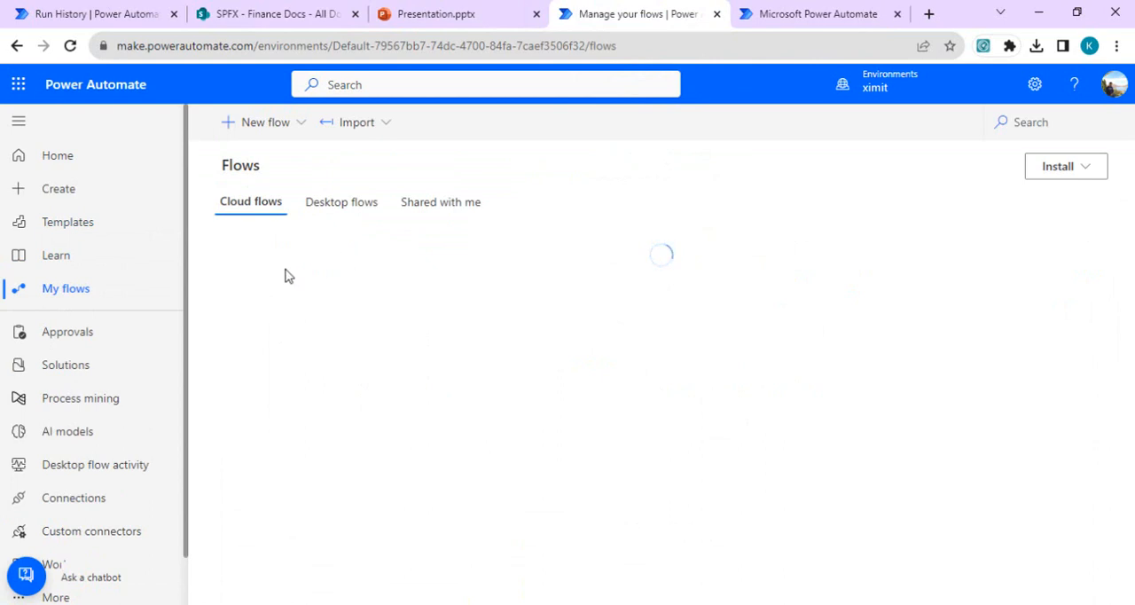
{"action": "left_click", "coordinate": [377, 370]}
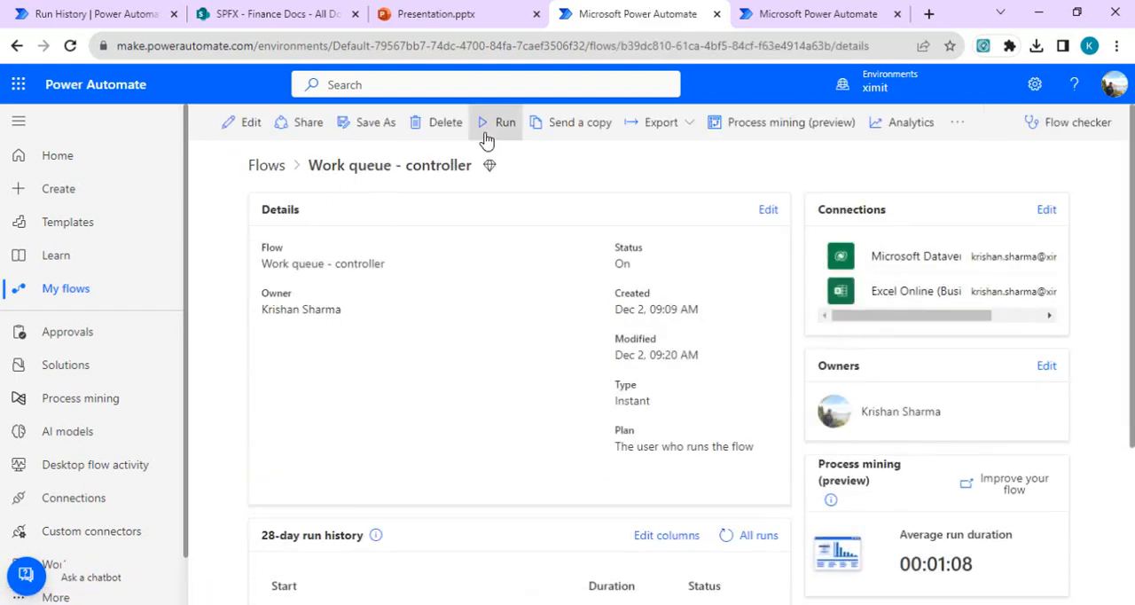
{"action": "left_click", "coordinate": [499, 136]}
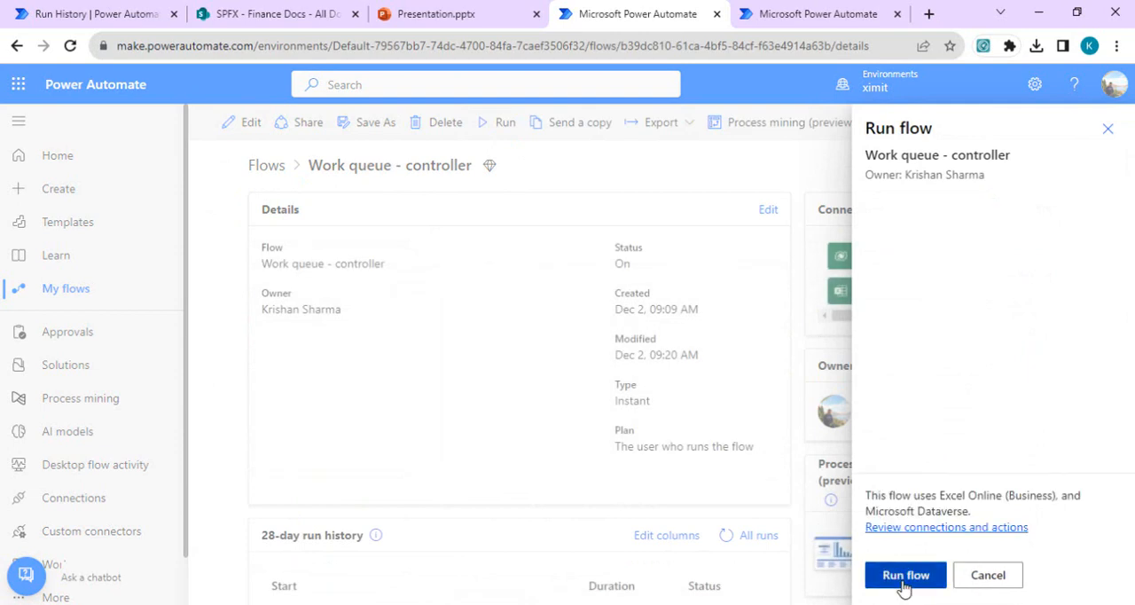
{"action": "left_click", "coordinate": [904, 581]}
{"action": "left_click", "coordinate": [895, 572]}
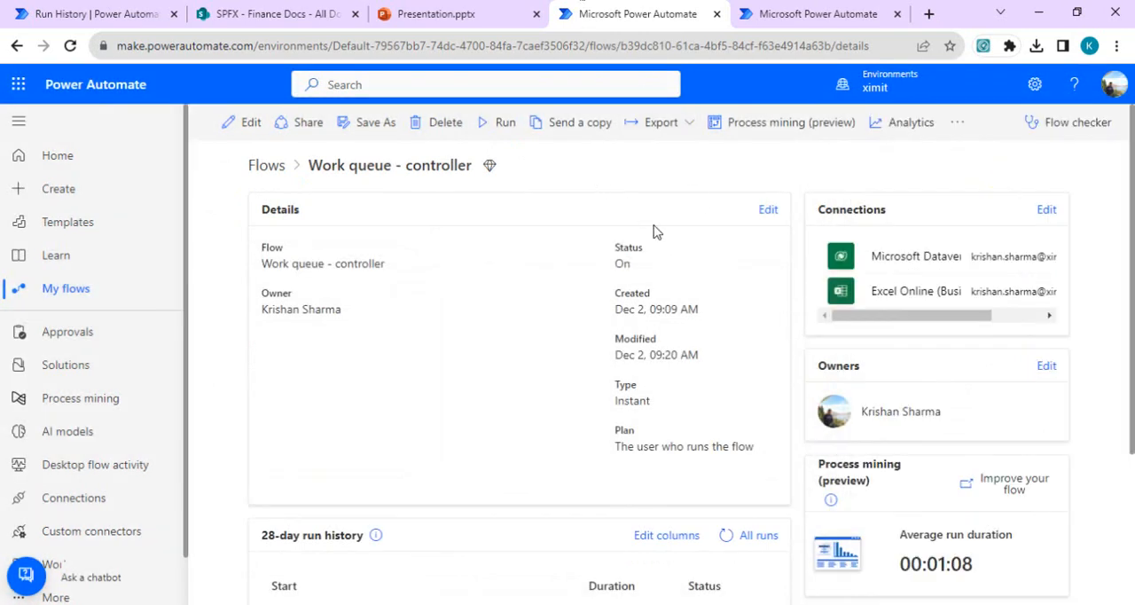
{"action": "left_click", "coordinate": [792, 10]}
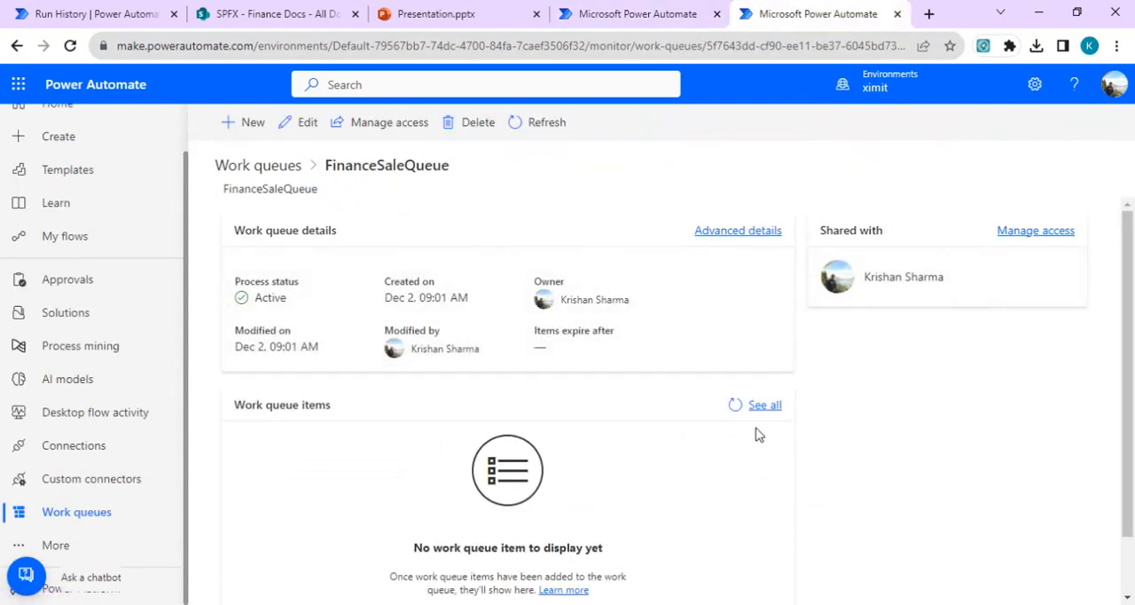
{"action": "left_click", "coordinate": [761, 407]}
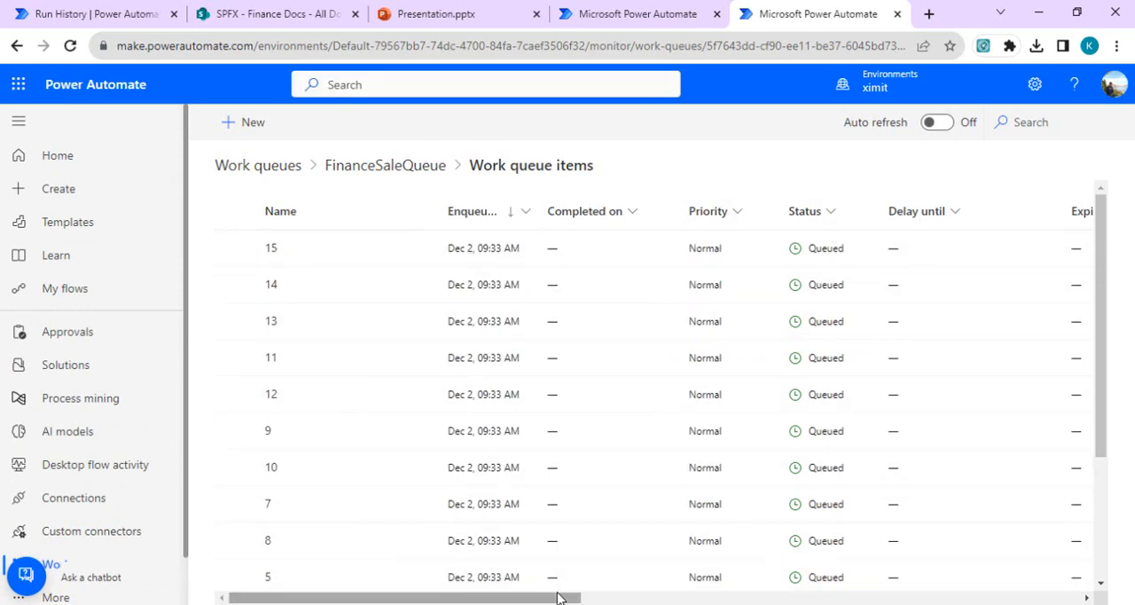
Step: Open the Processor - work queue flow and refresh its 28-day run history
{"action": "left_click", "coordinate": [636, 13]}
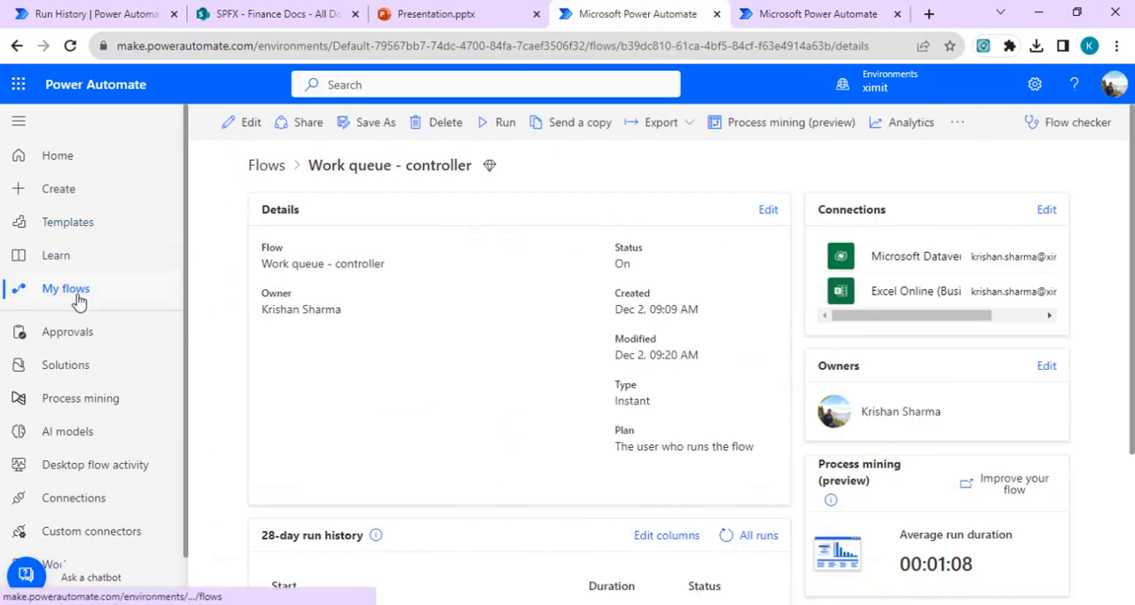
{"action": "left_click", "coordinate": [266, 166]}
{"action": "left_click", "coordinate": [397, 314]}
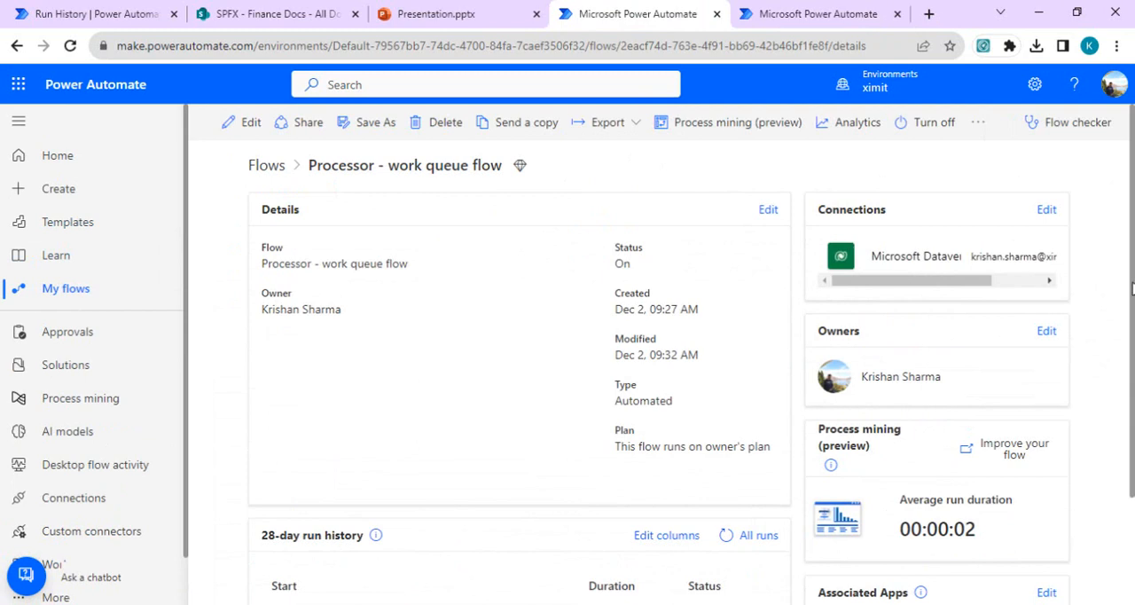
{"action": "scroll", "coordinate": [1088, 448], "scroll_direction": "down", "scroll_amount": 2}
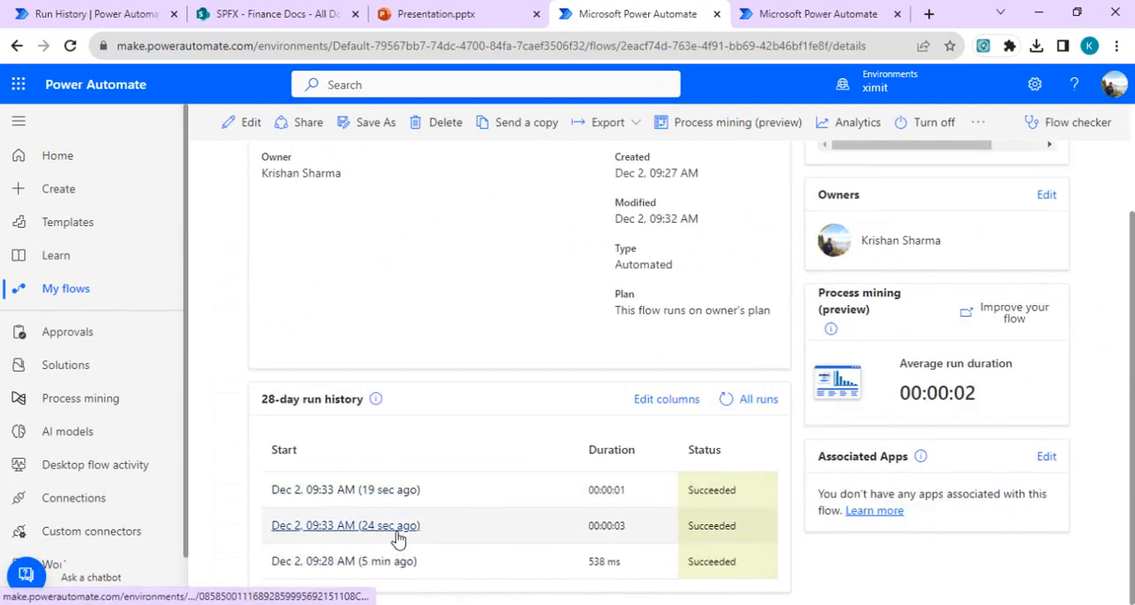
{"action": "left_click", "coordinate": [727, 399]}
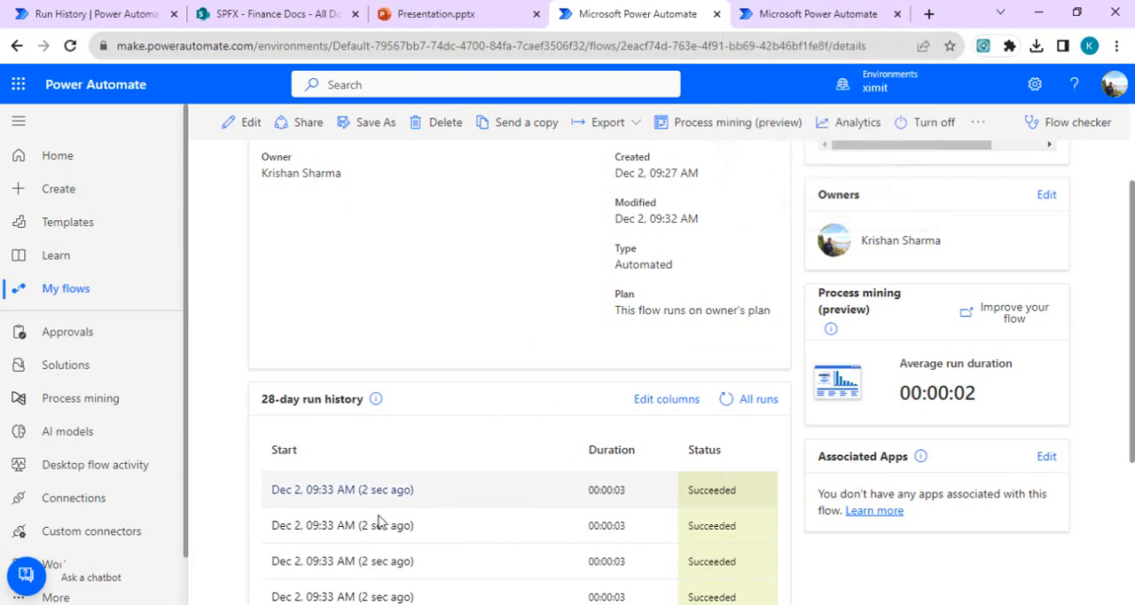
Step: Check the Status, Input and Processing notes columns of the FinanceSaleQueue work queue items
{"action": "left_click", "coordinate": [820, 13]}
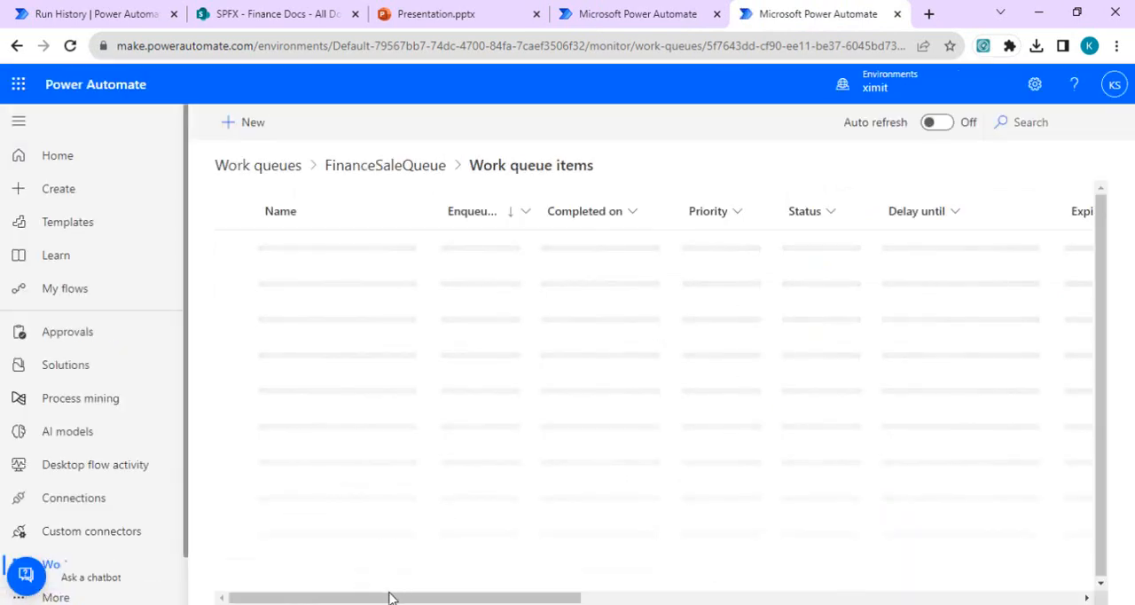
{"action": "left_click_drag", "start_coordinate": [383, 601], "coordinate": [425, 602]}
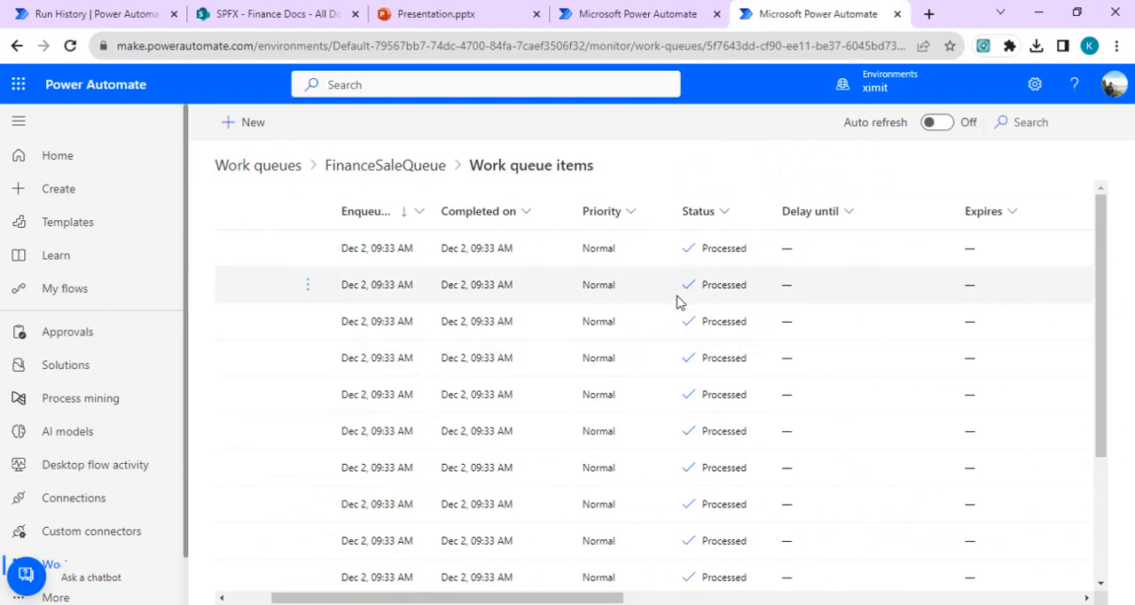
{"action": "left_click_drag", "start_coordinate": [575, 598], "coordinate": [827, 600]}
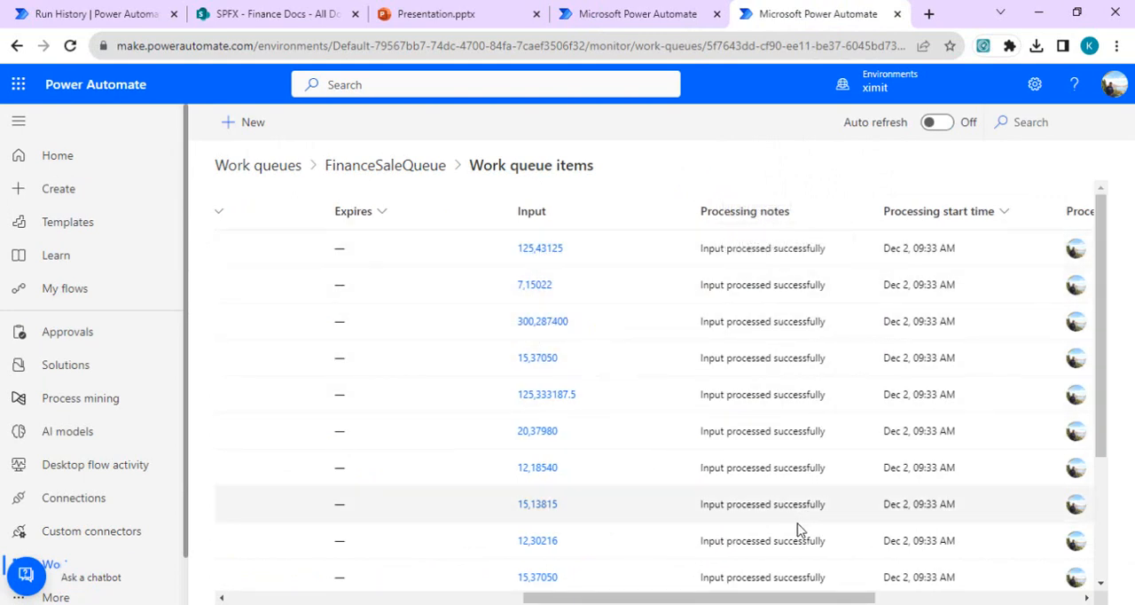
{"action": "left_click_drag", "start_coordinate": [1104, 304], "coordinate": [1114, 260]}
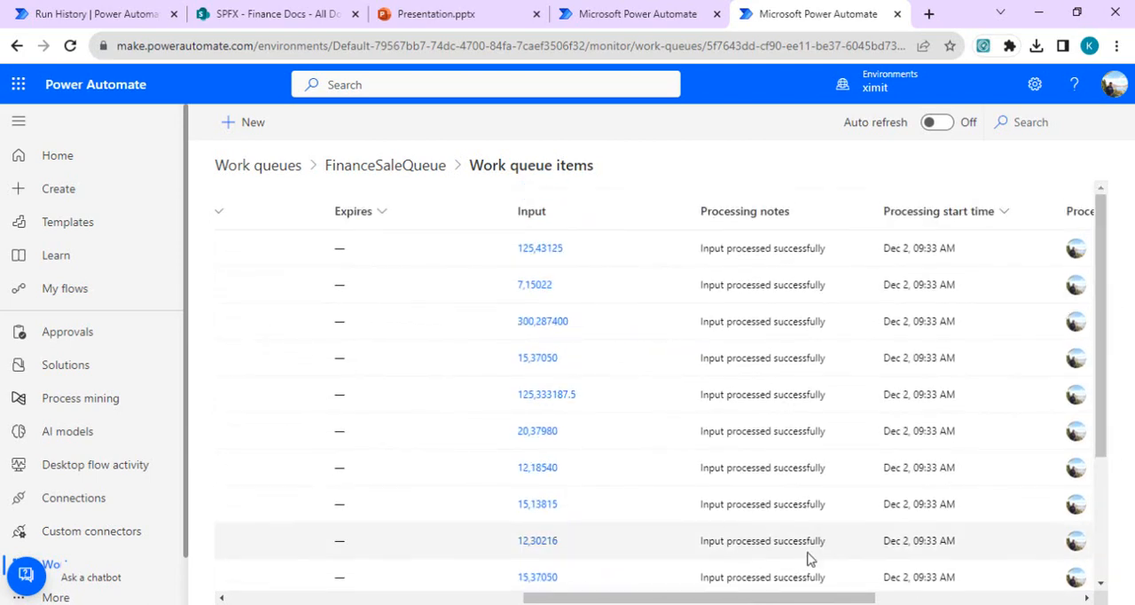
{"action": "left_click_drag", "start_coordinate": [741, 599], "coordinate": [447, 600]}
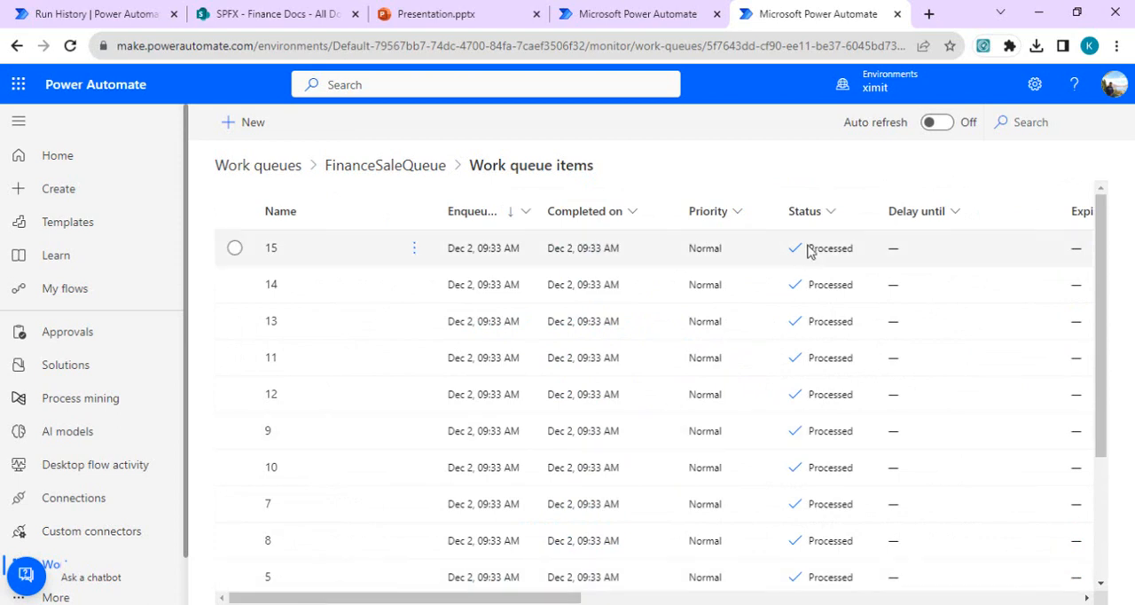
Step: Review work queue item 14 in its edit form, including input and processing notes, then close it without saving and deselect the item
{"action": "left_click", "coordinate": [740, 276]}
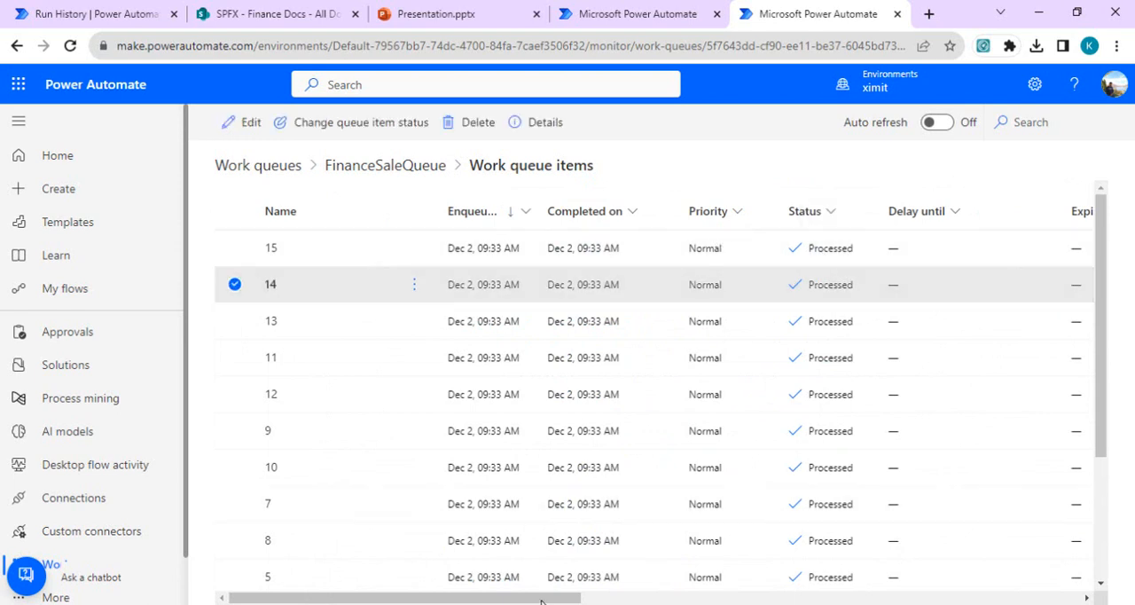
{"action": "left_click_drag", "start_coordinate": [541, 601], "coordinate": [722, 577]}
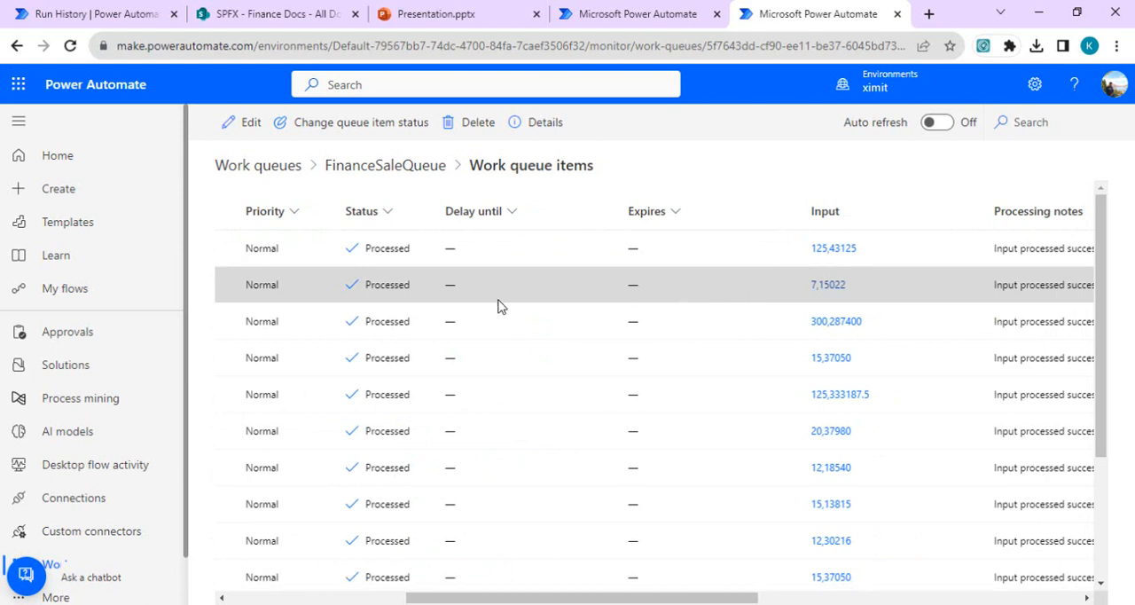
{"action": "right_click", "coordinate": [429, 292]}
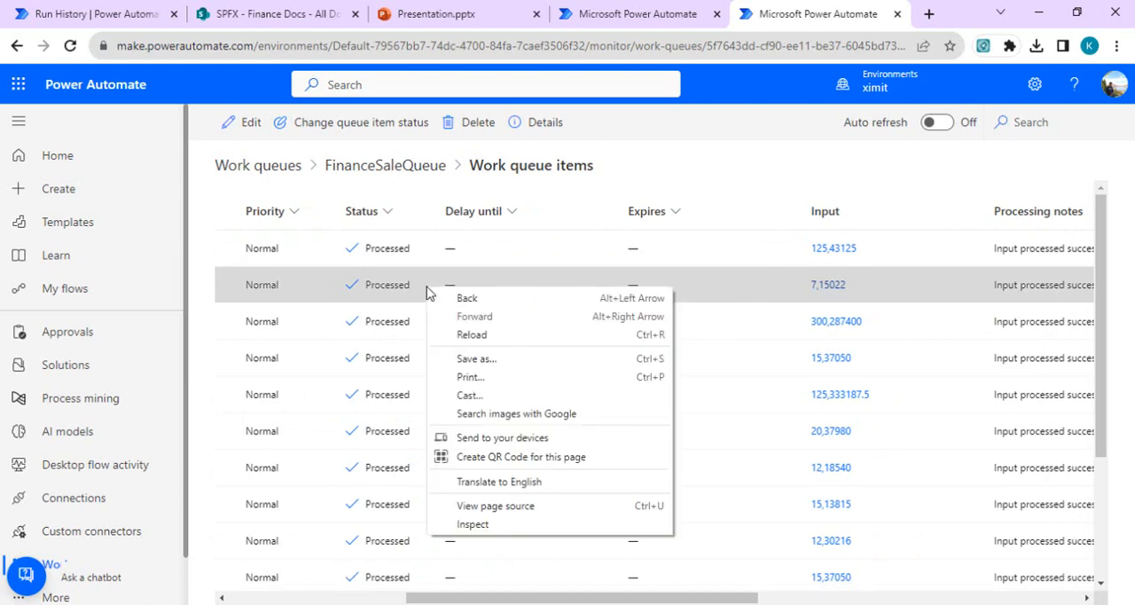
{"action": "left_click", "coordinate": [357, 296]}
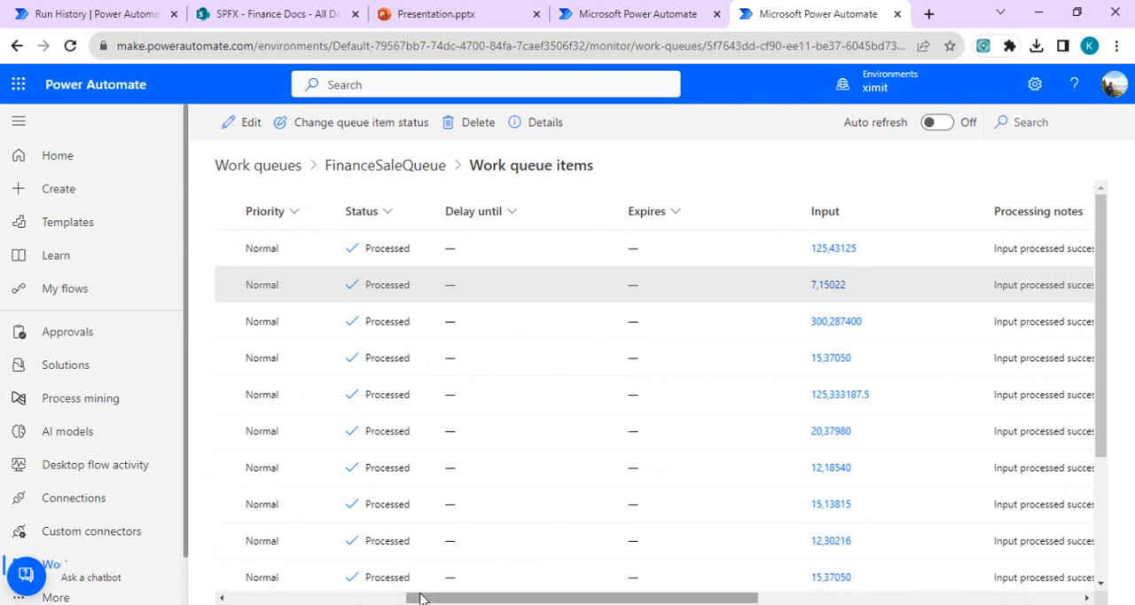
{"action": "left_click_drag", "start_coordinate": [425, 598], "coordinate": [200, 595]}
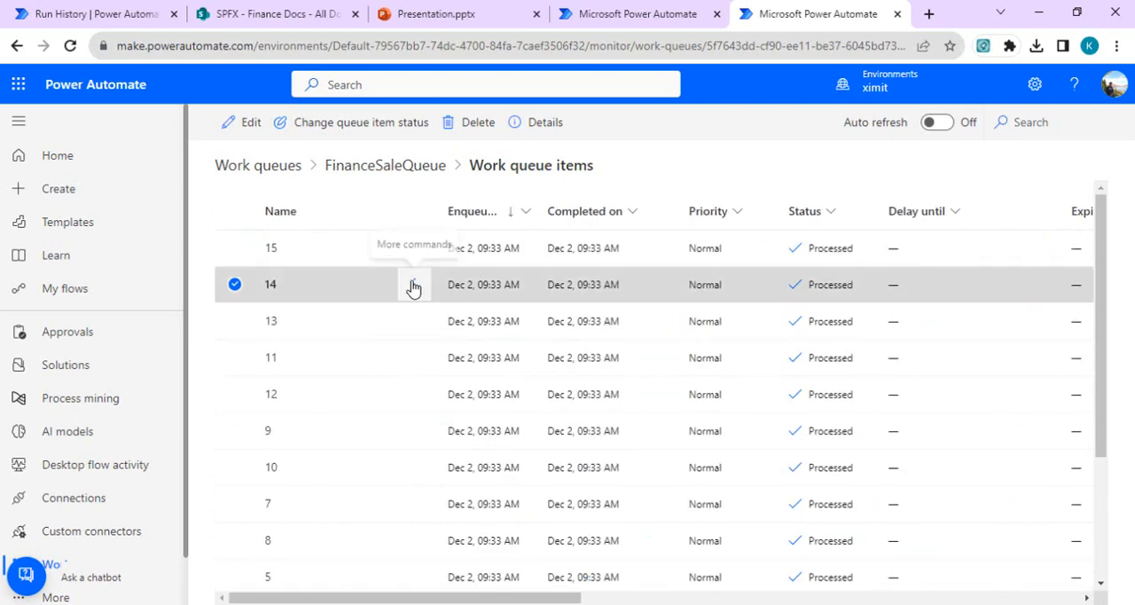
{"action": "left_click", "coordinate": [414, 286]}
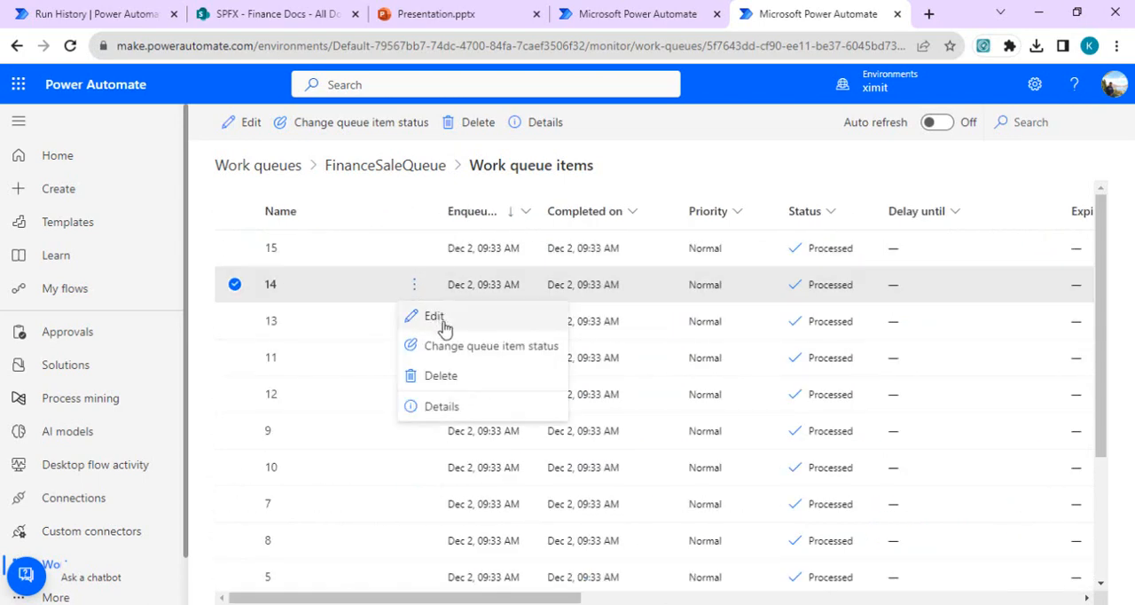
{"action": "left_click", "coordinate": [449, 317]}
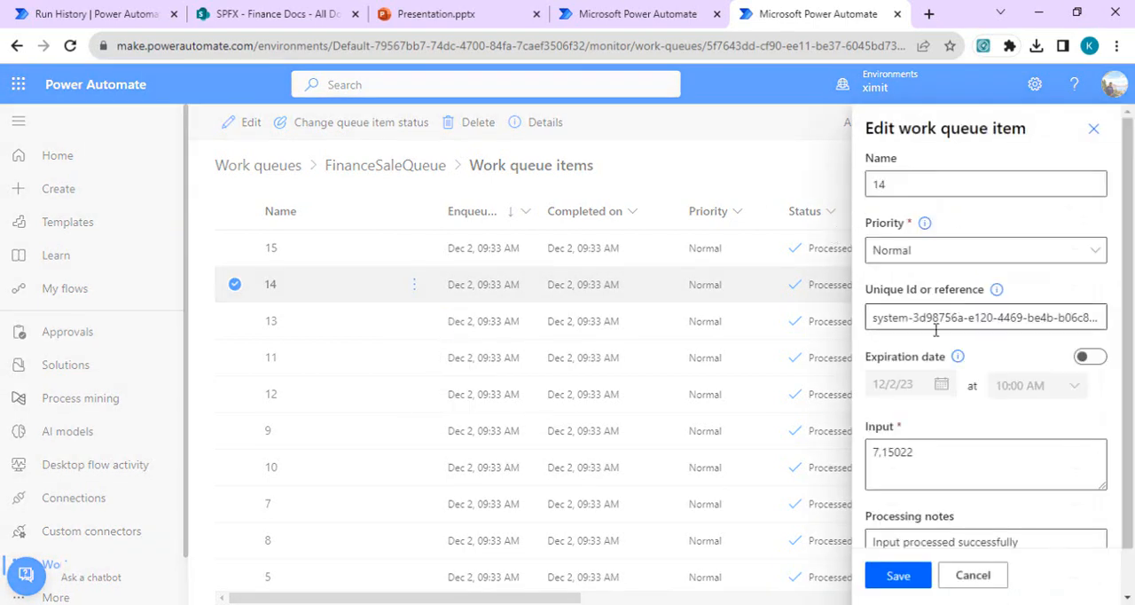
{"action": "scroll", "coordinate": [895, 410], "scroll_direction": "down", "scroll_amount": 1}
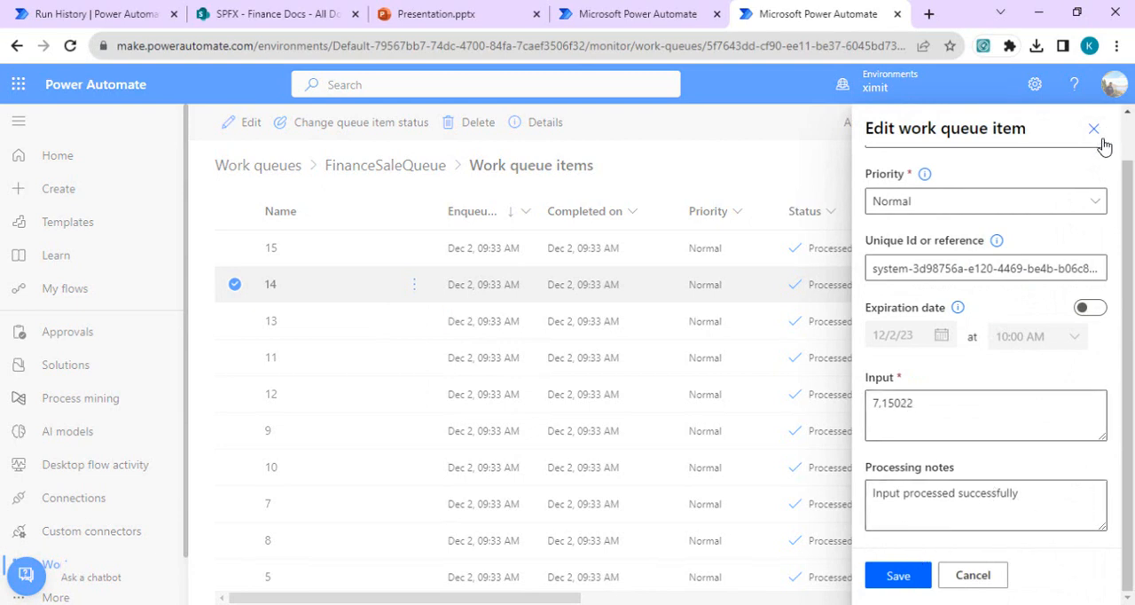
{"action": "scroll", "coordinate": [1129, 245], "scroll_direction": "up", "scroll_amount": 2}
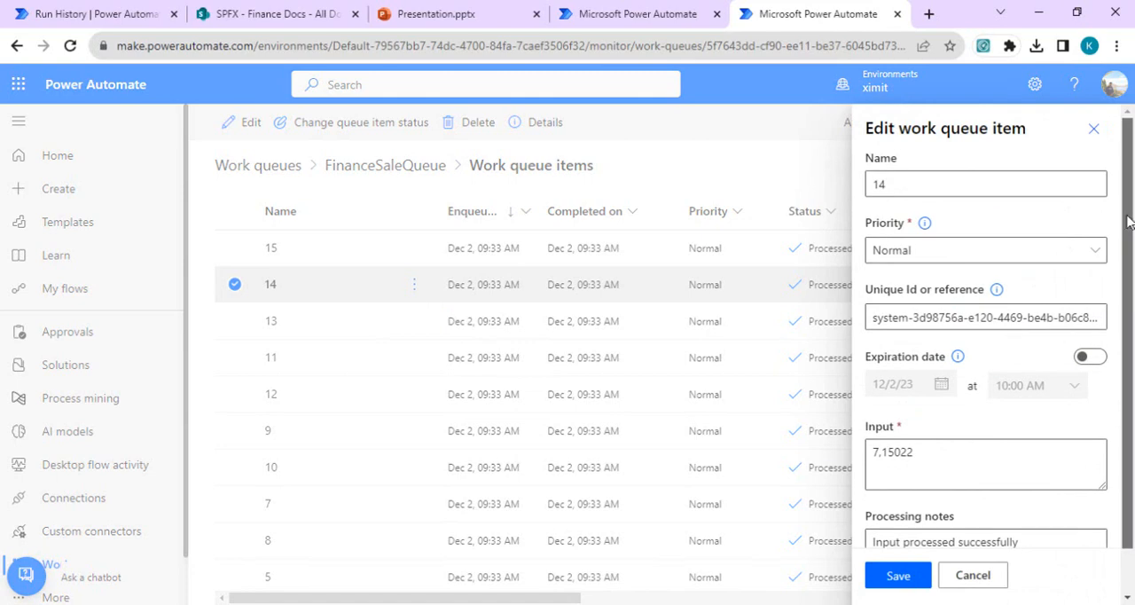
{"action": "left_click", "coordinate": [1093, 129]}
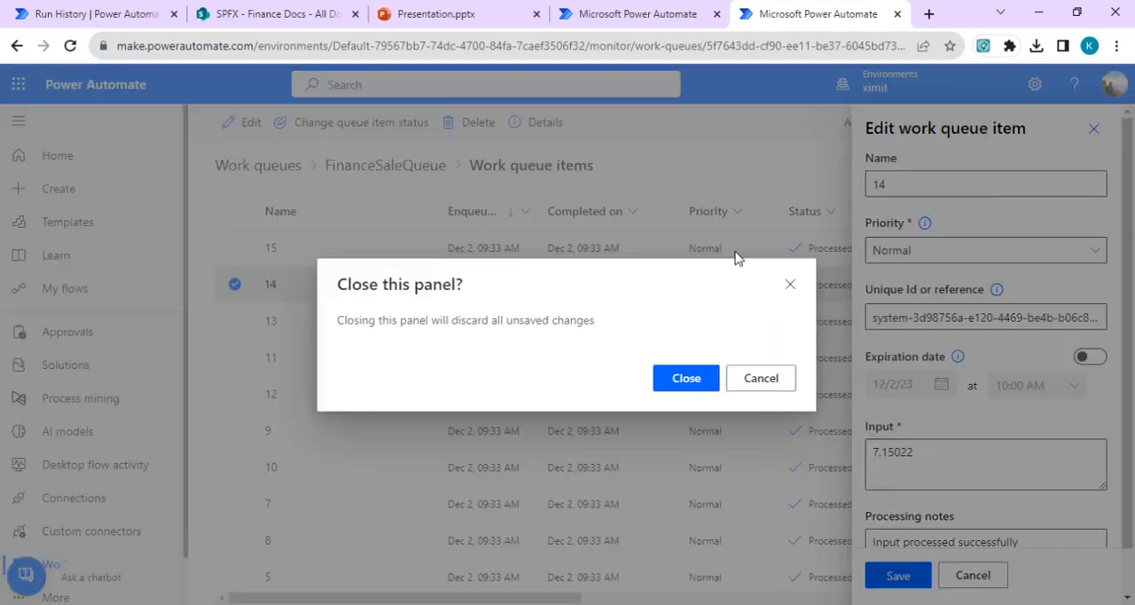
{"action": "left_click", "coordinate": [700, 384]}
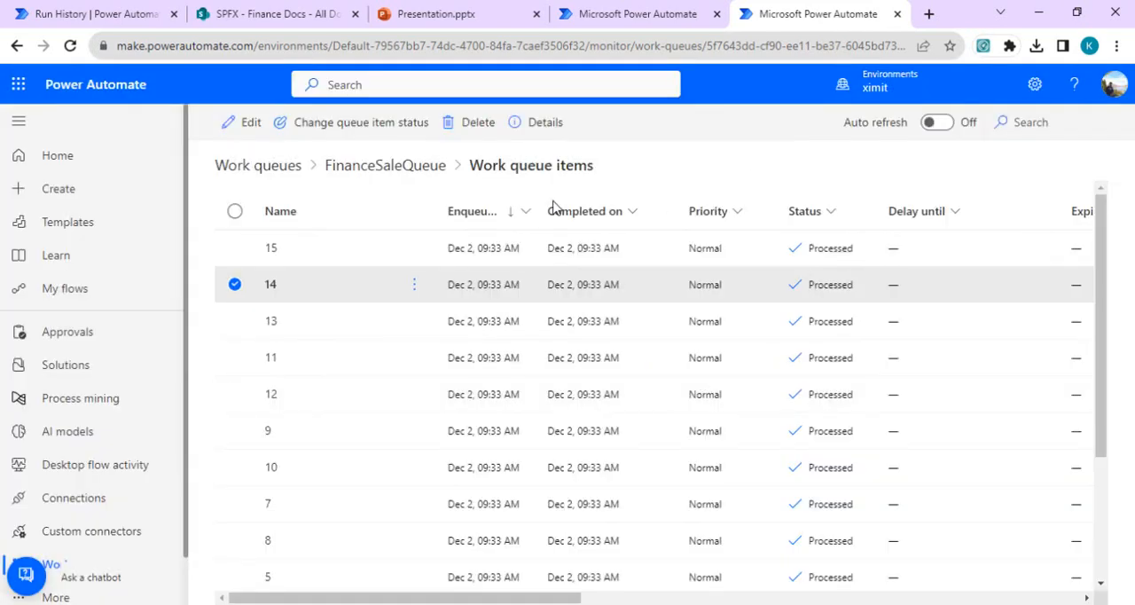
{"action": "left_click", "coordinate": [236, 286]}
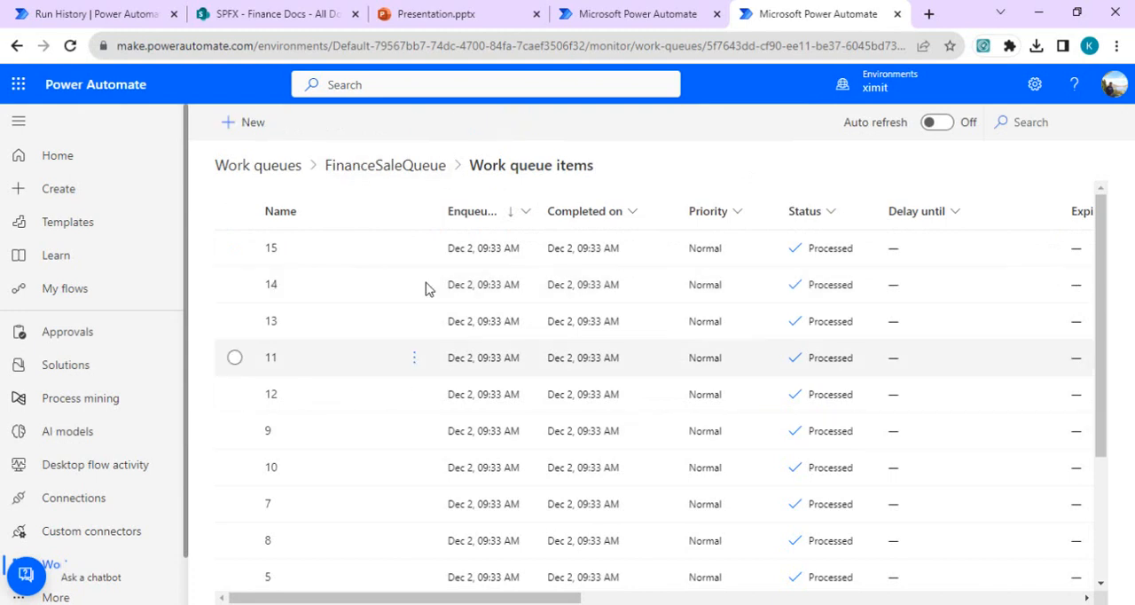